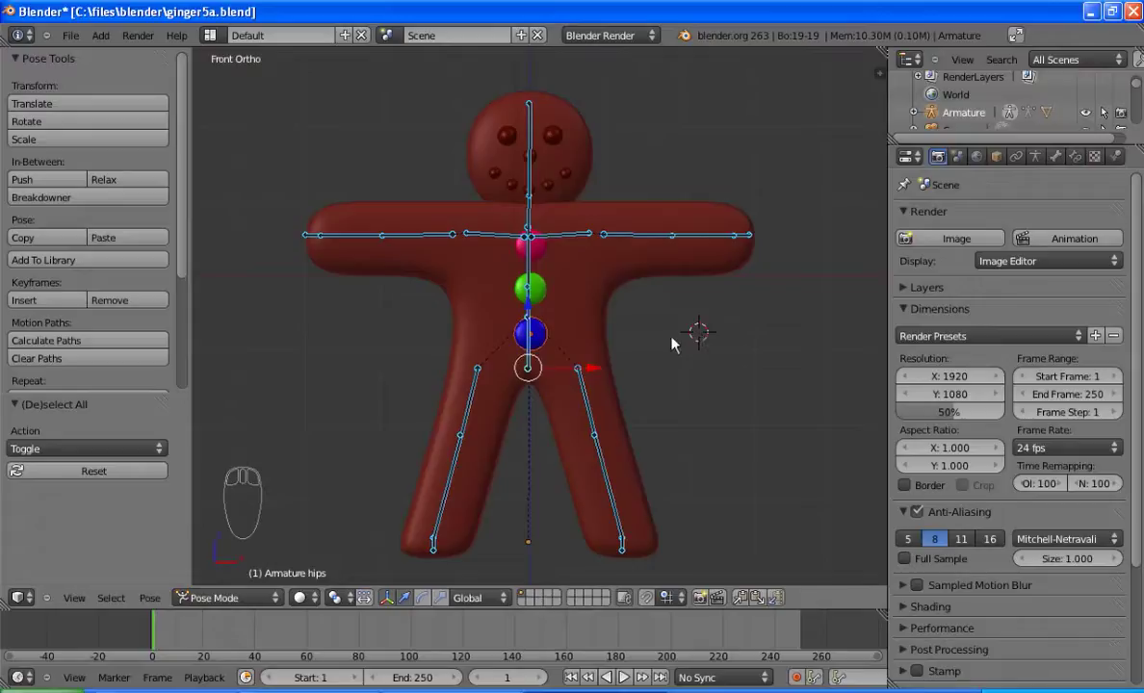
Step: Test-rotate the head bone, cancel it, then zoom and center the view on the gingerbread head
right_click(531, 135)
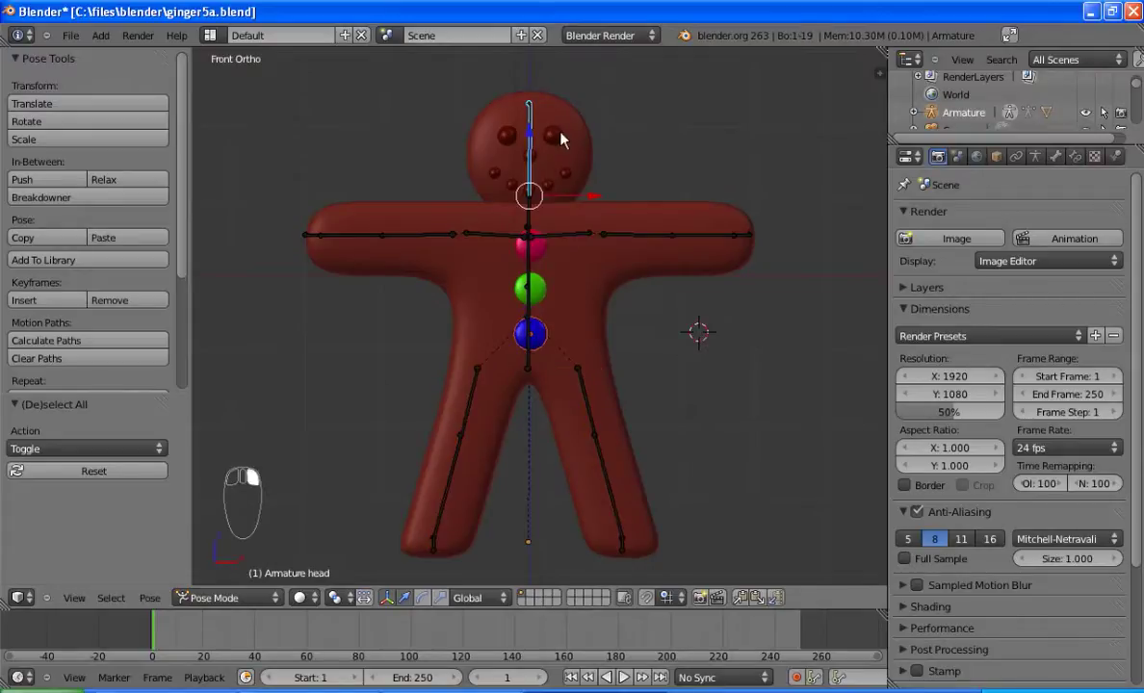
key("r")
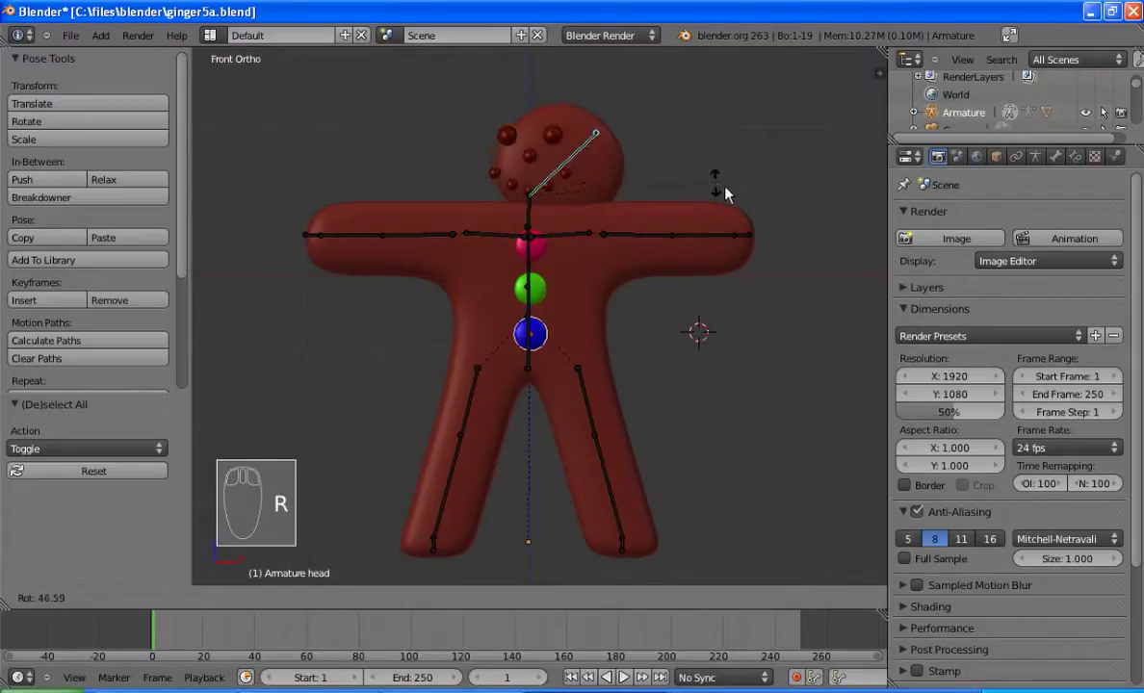
right_click(706, 184)
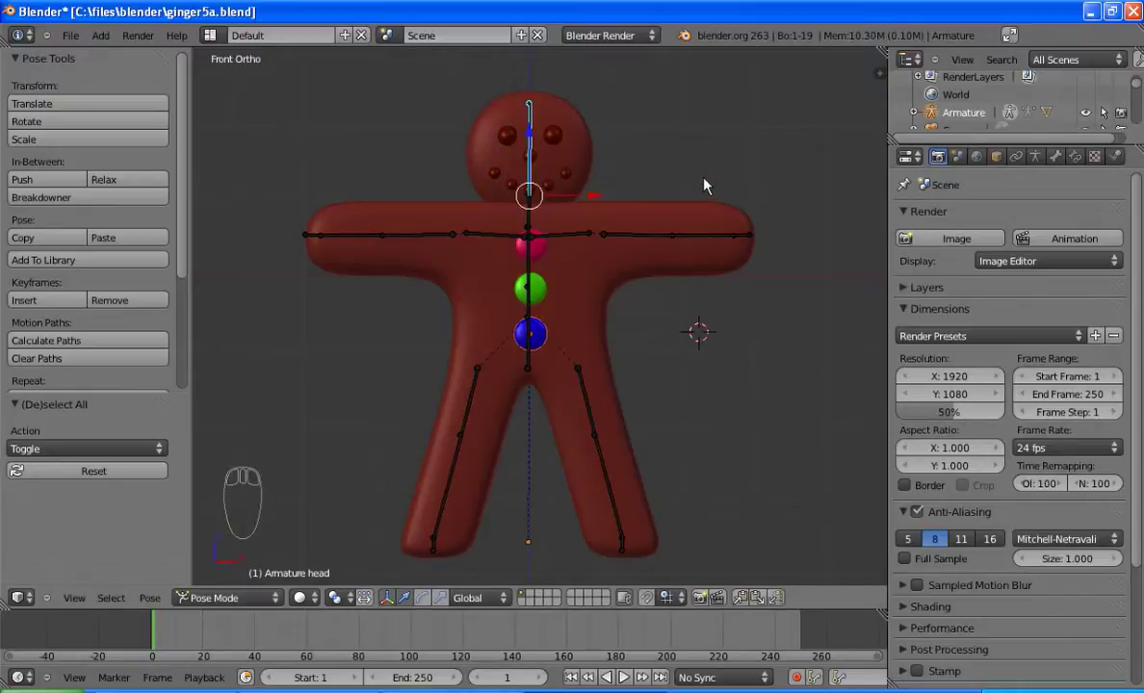
scroll(704, 185, "up", 4)
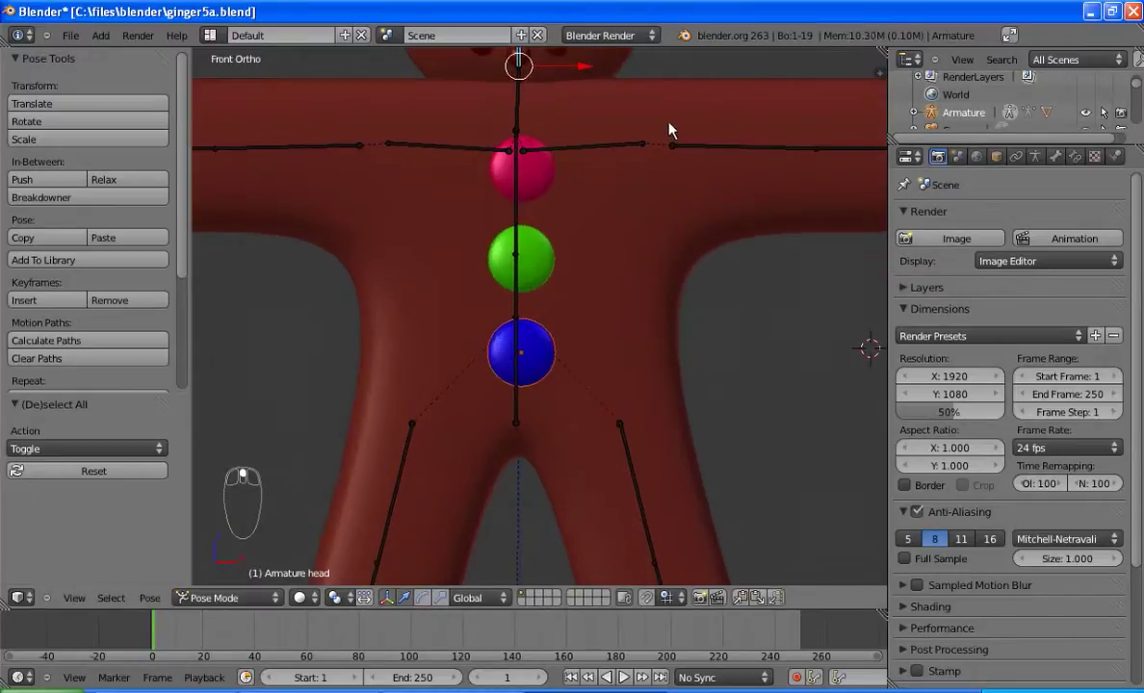
middle_click_drag(671, 130, 684, 439, "shift")
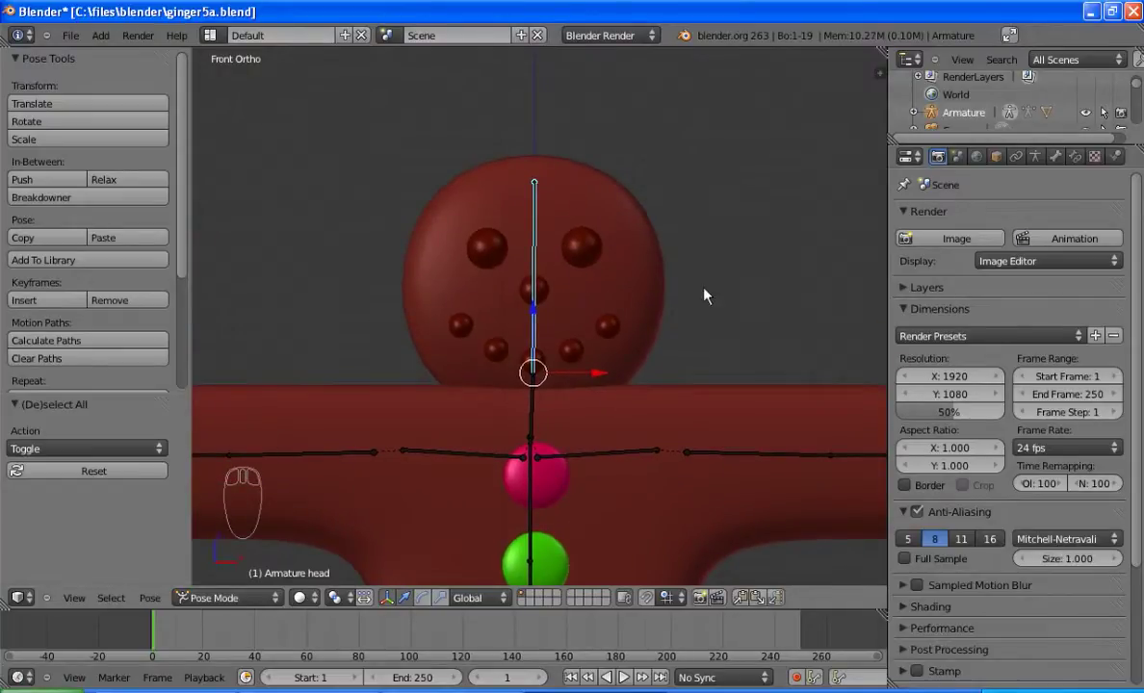
scroll(704, 296, "up", 1)
scroll(704, 295, "up", 1)
mouse_move(674, 287)
middle_mouse_down("shift")
mouse_move(730, 285)
mouse_move(637, 264)
mouse_move(696, 268)
mouse_move(671, 286)
middle_mouse_up("shift")
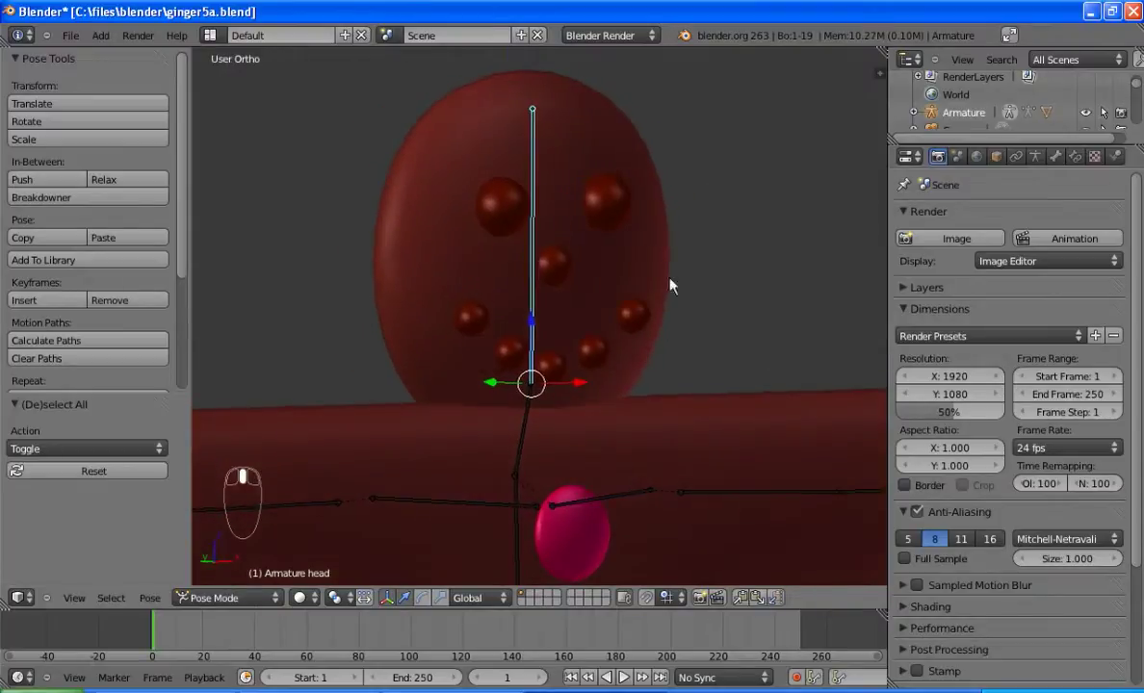
scroll(577, 236, "up", 1)
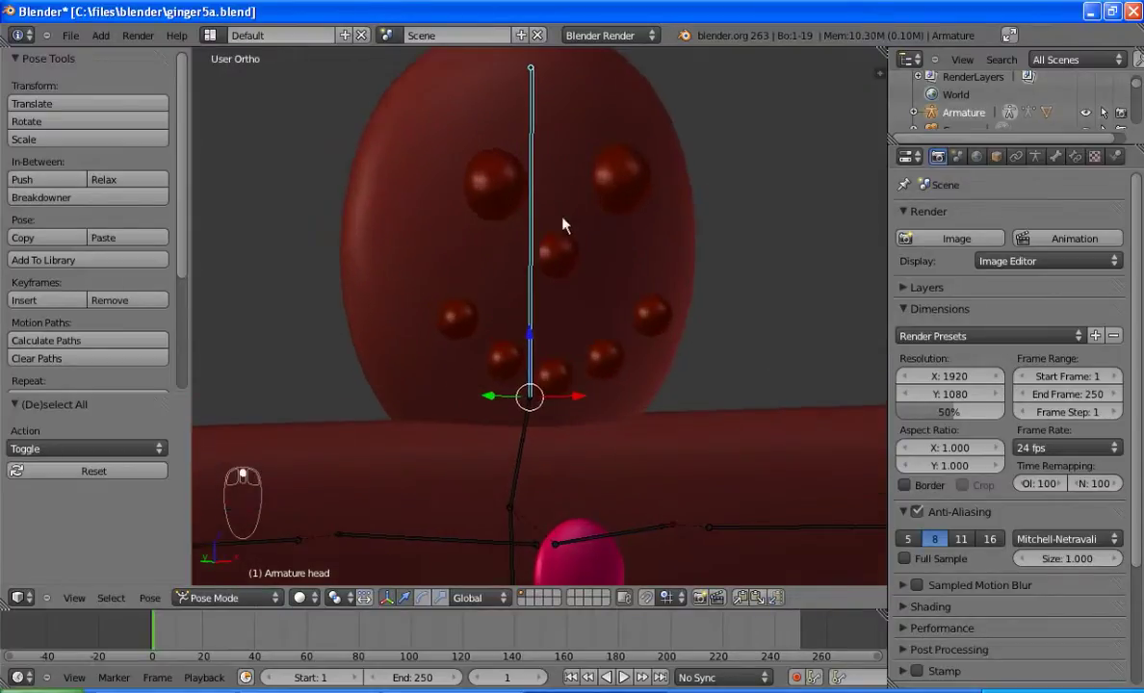
Step: Select both eye spheres, the five mouth spheres and the nose, then the head bone in Pose Mode
key("ctrl+Tab")
right_click(489, 183)
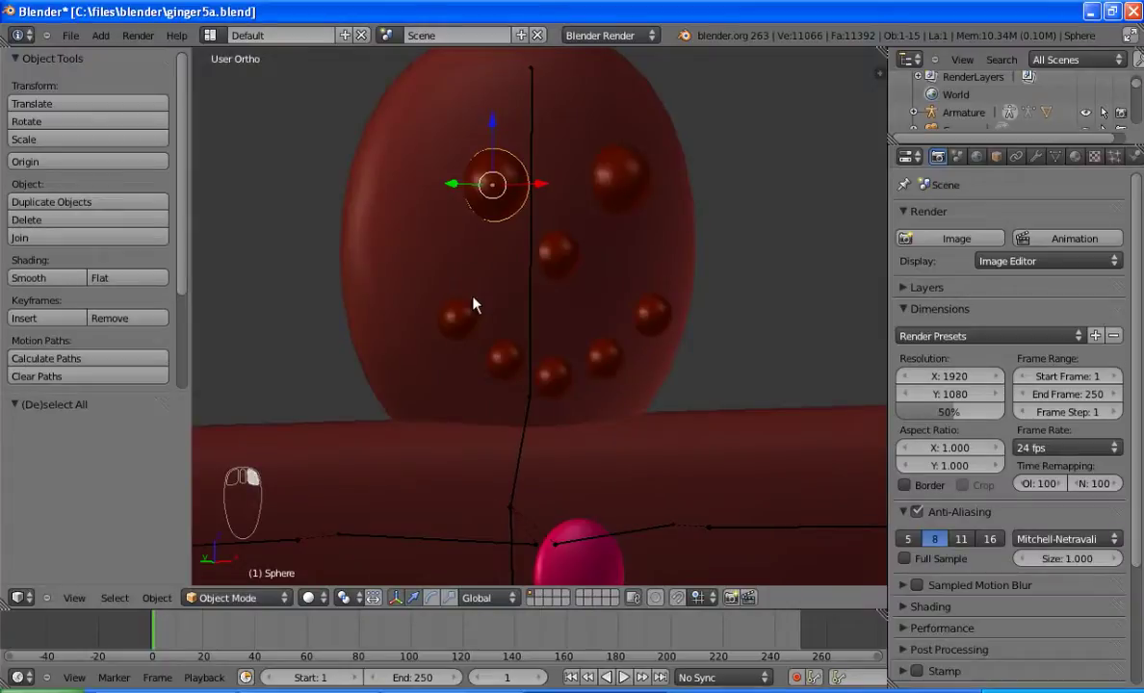
right_click(459, 324, "shift")
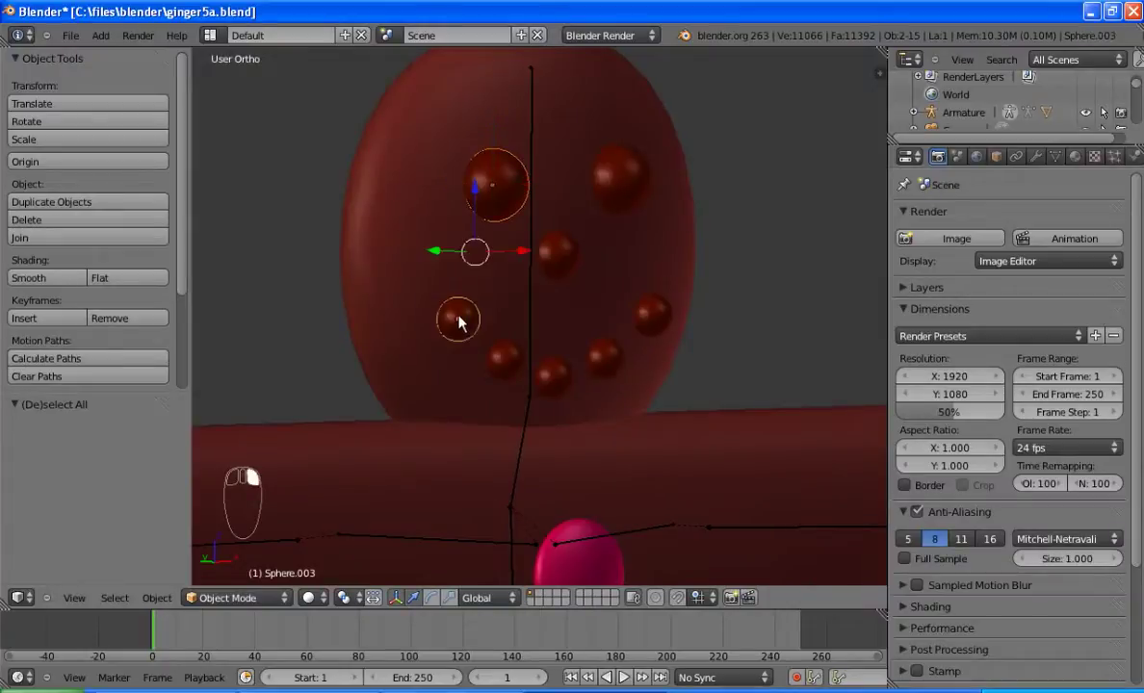
right_click(503, 362, "shift")
right_click(550, 375, "shift")
right_click(603, 358, "shift")
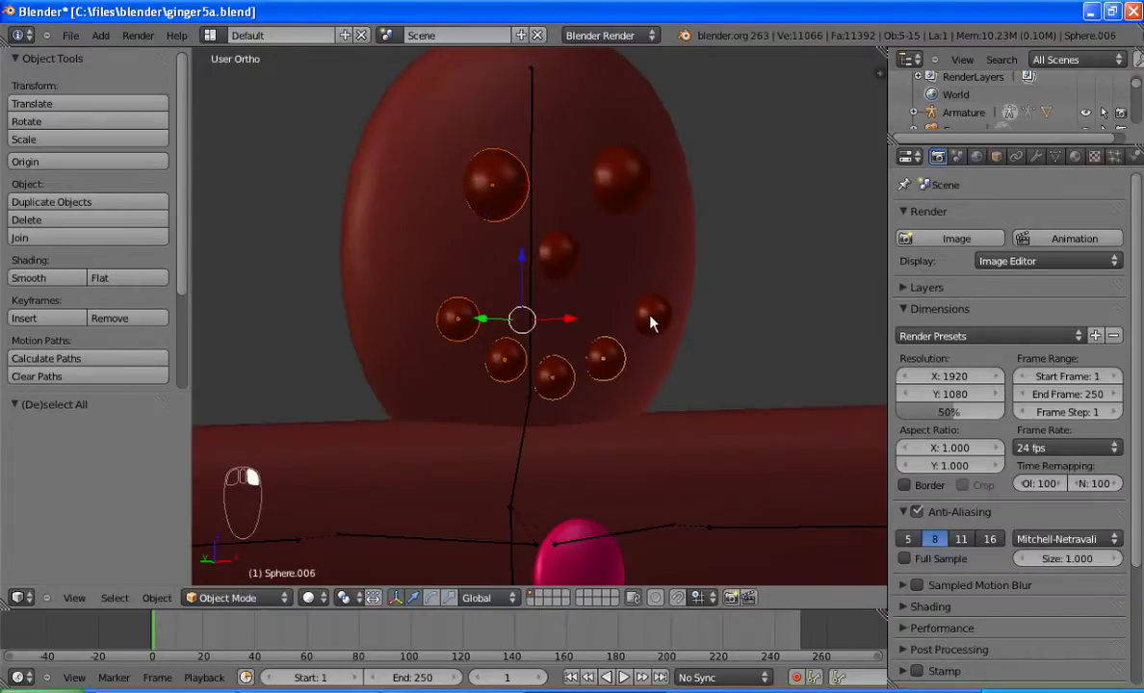
right_click(652, 314, "shift")
right_click(556, 252, "shift")
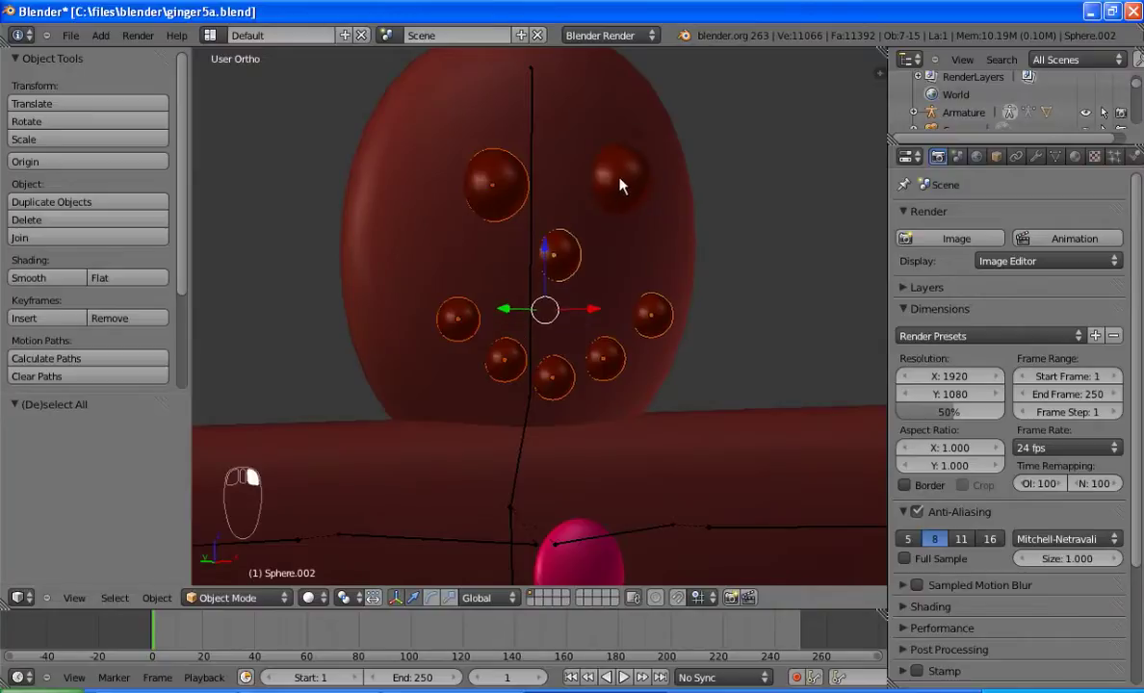
right_click(615, 178, "shift")
right_click(531, 126, "shift")
key("ctrl+Tab")
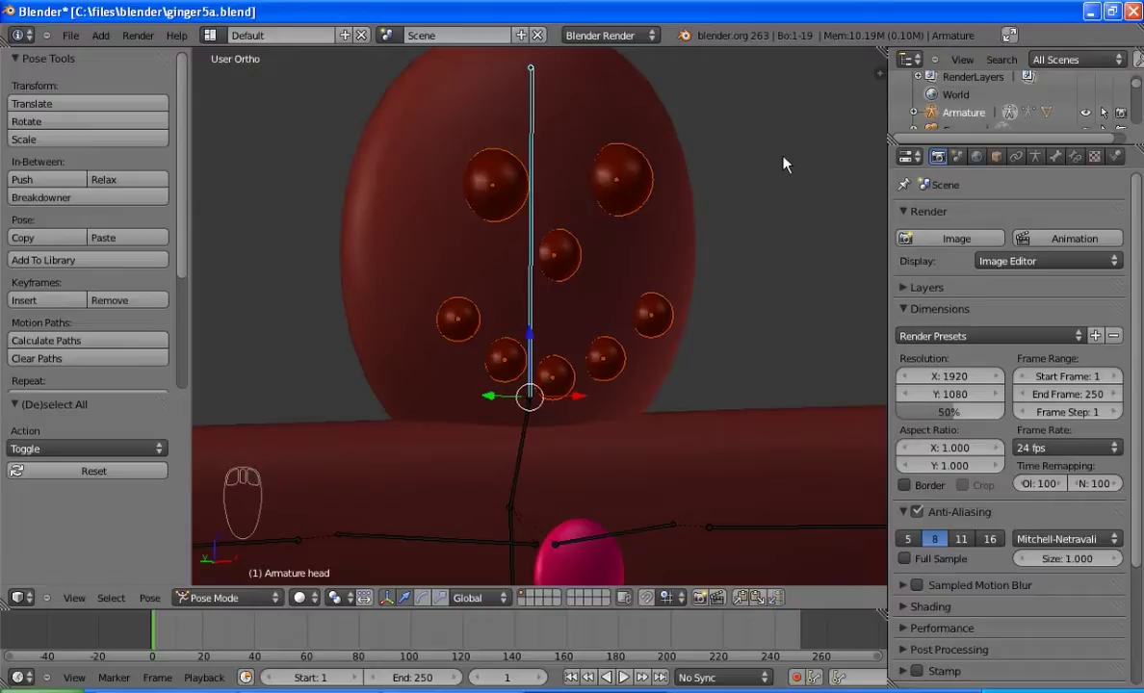
Step: Parent the face spheres to the head bone with Ctrl+P > Bone and test-rotate from the front
key("ctrl+p")
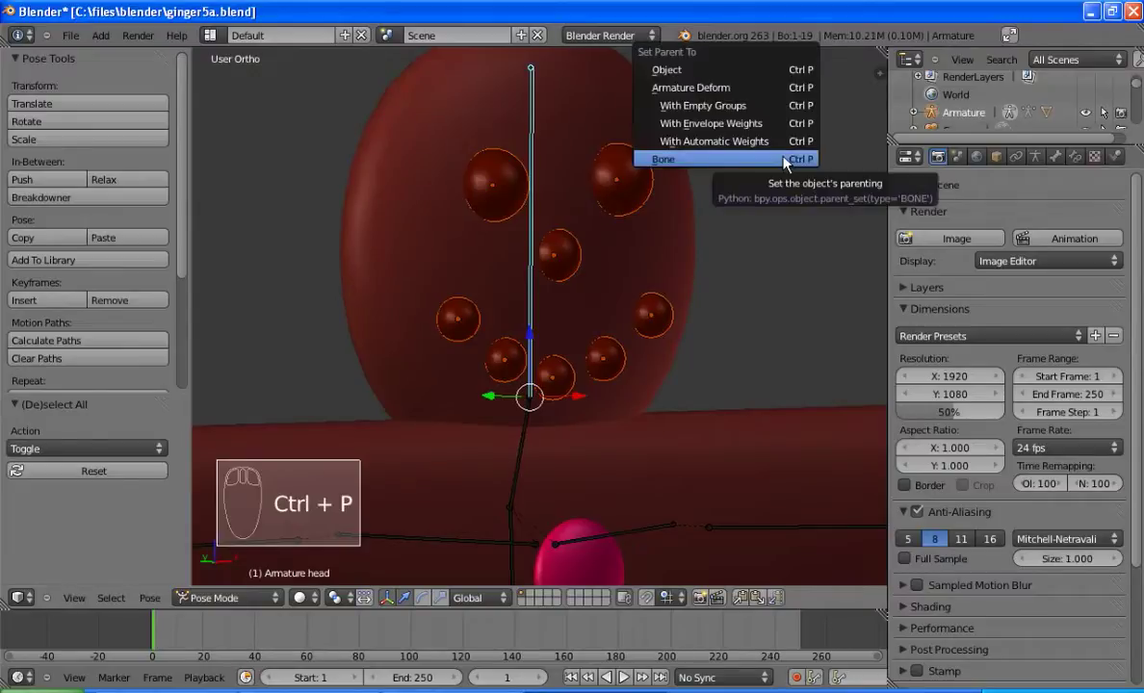
left_click(714, 160)
key("KP_1")
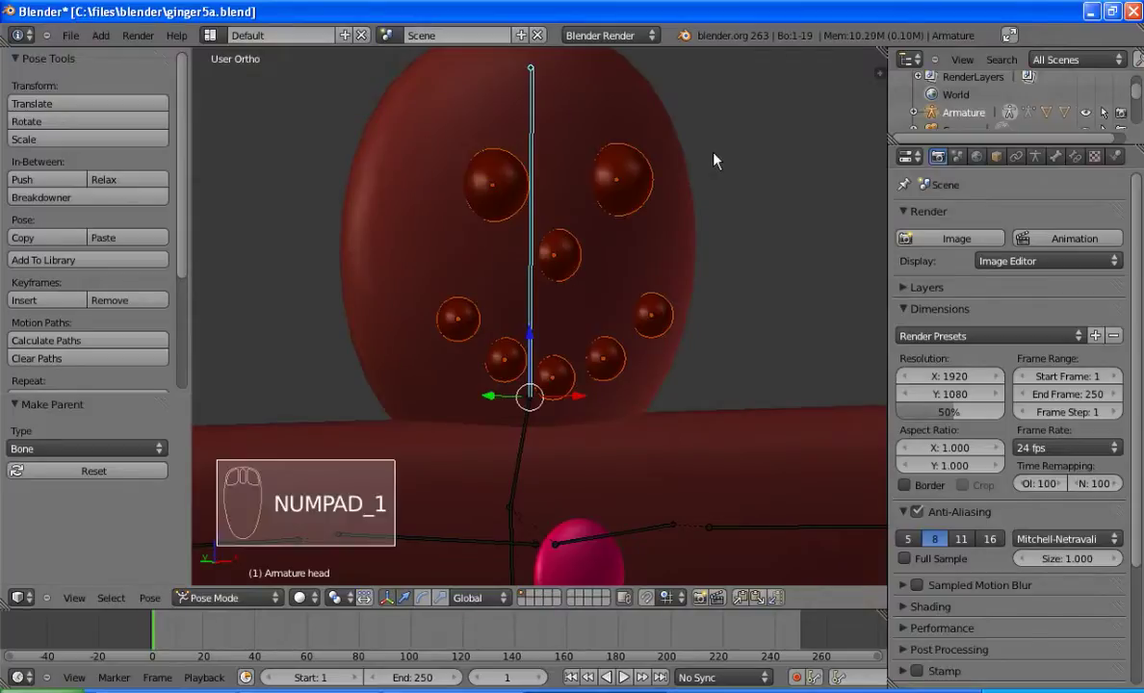
scroll(691, 175, "down", 2)
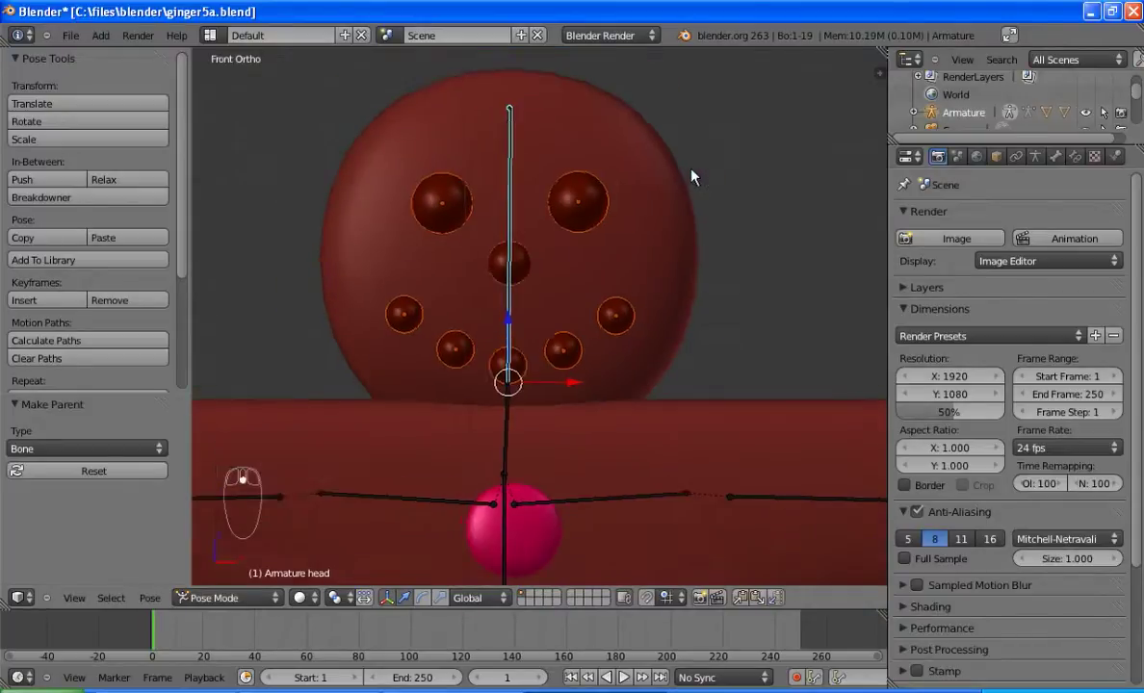
key("r")
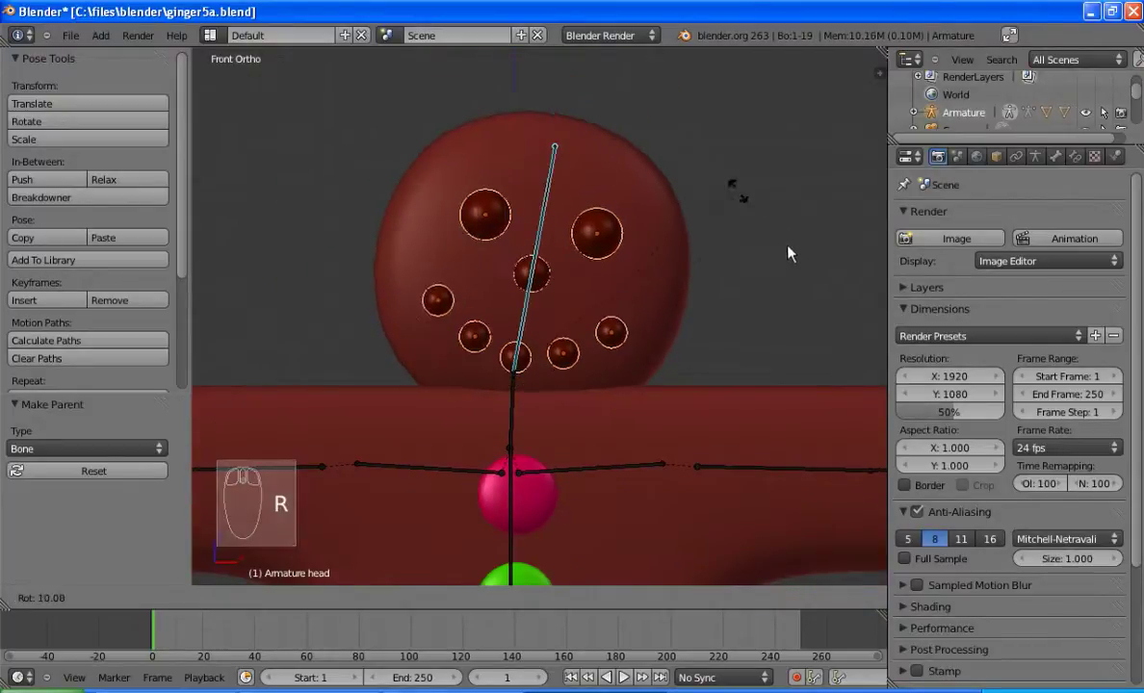
right_click(755, 263)
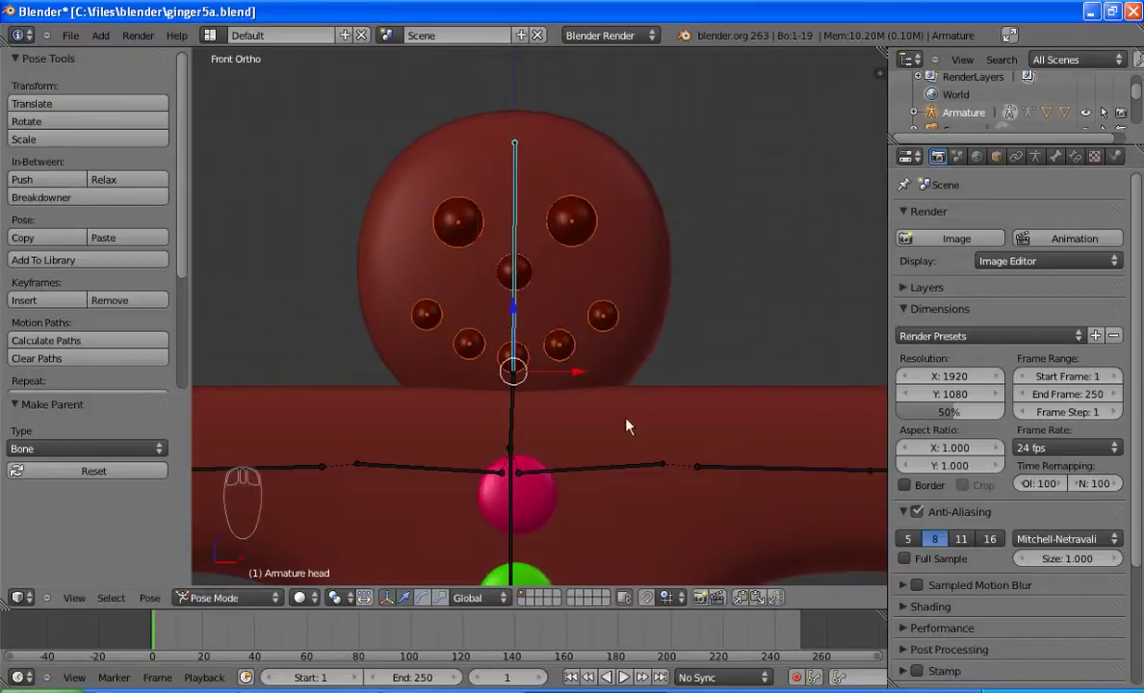
Step: Reselect the body mesh and head bone, test the head rotation again, then zoom out to the whole body
key("a")
key("a")
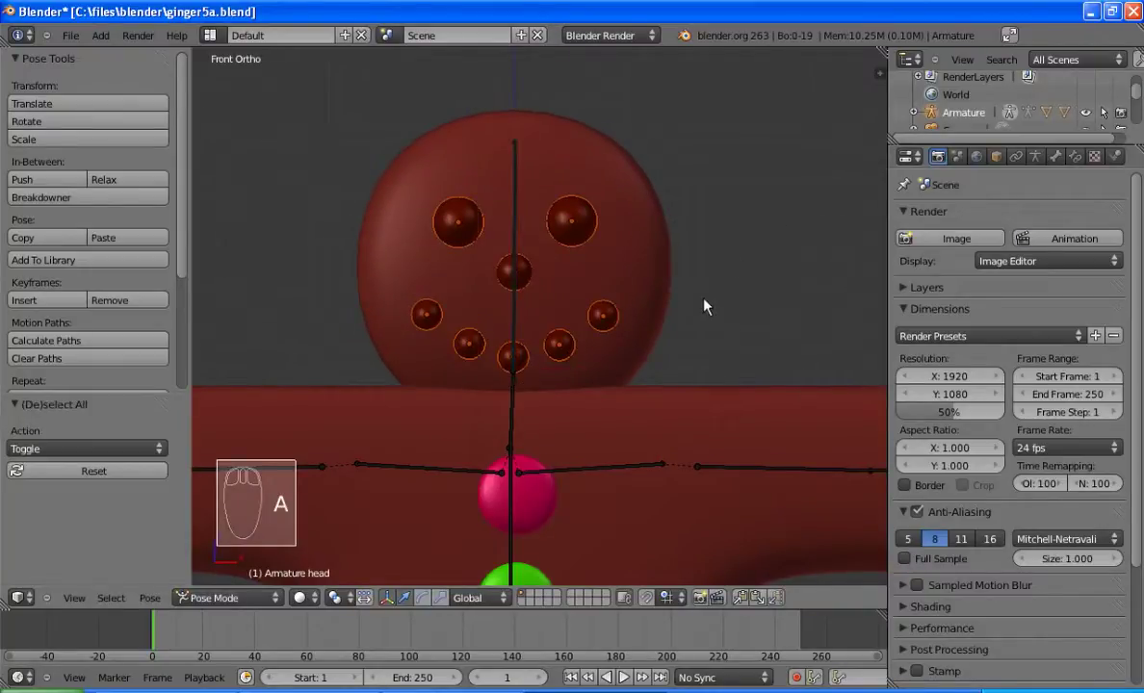
key("ctrl+Tab")
right_click(510, 231)
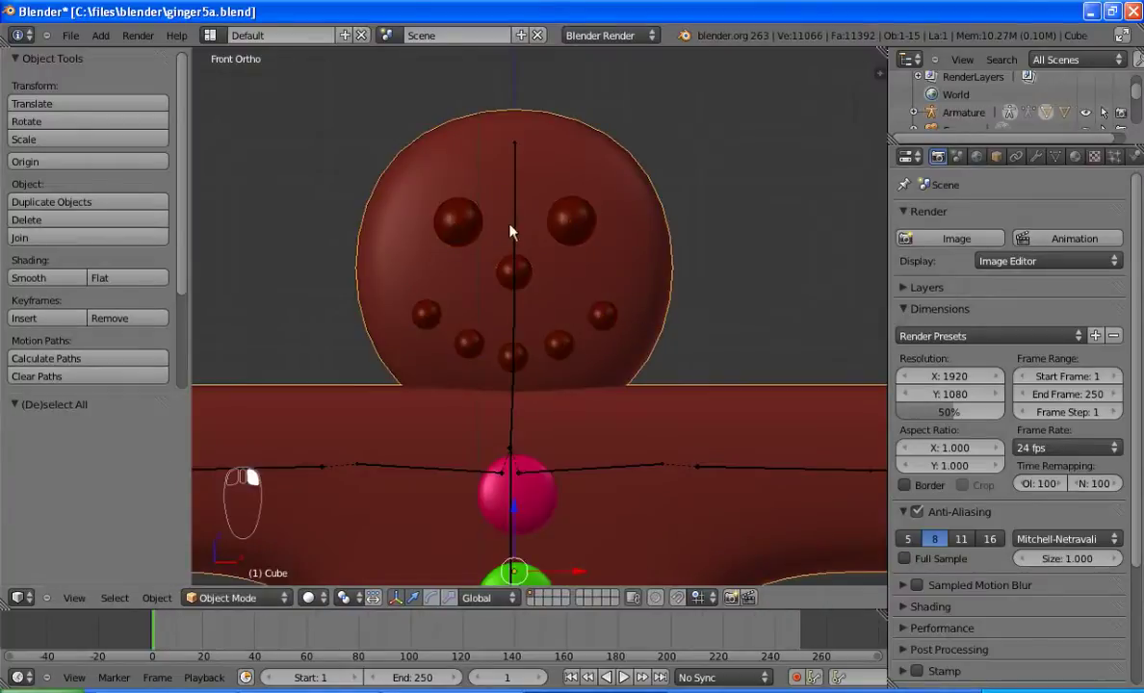
right_click(511, 200)
key("ctrl+Tab")
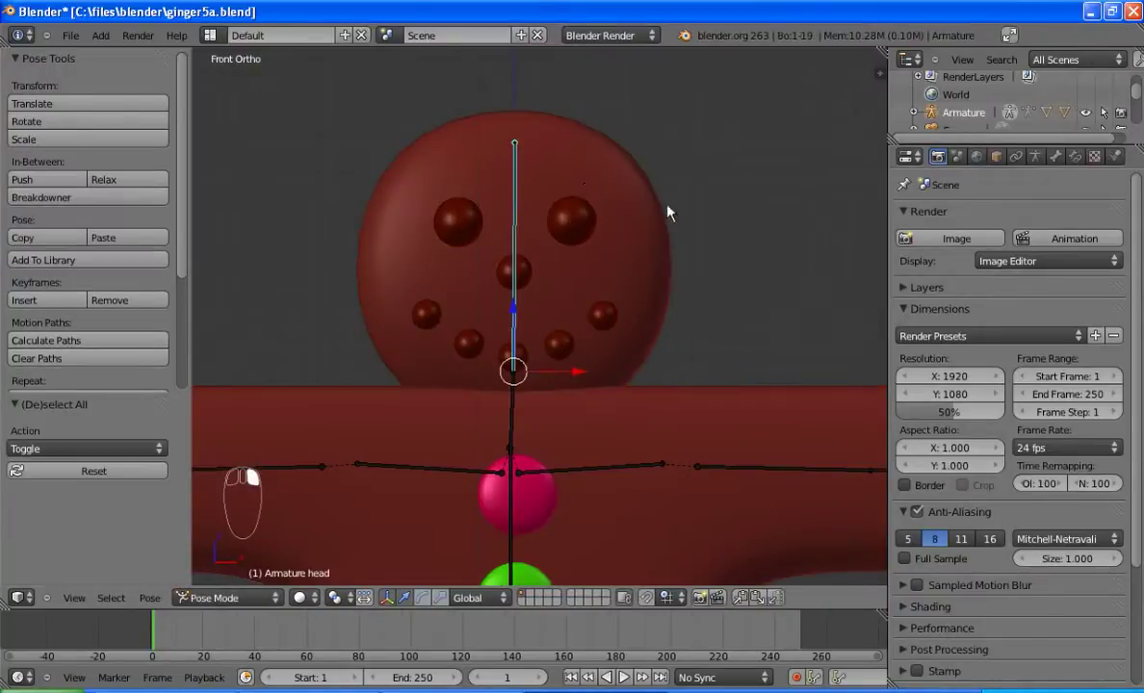
key("r")
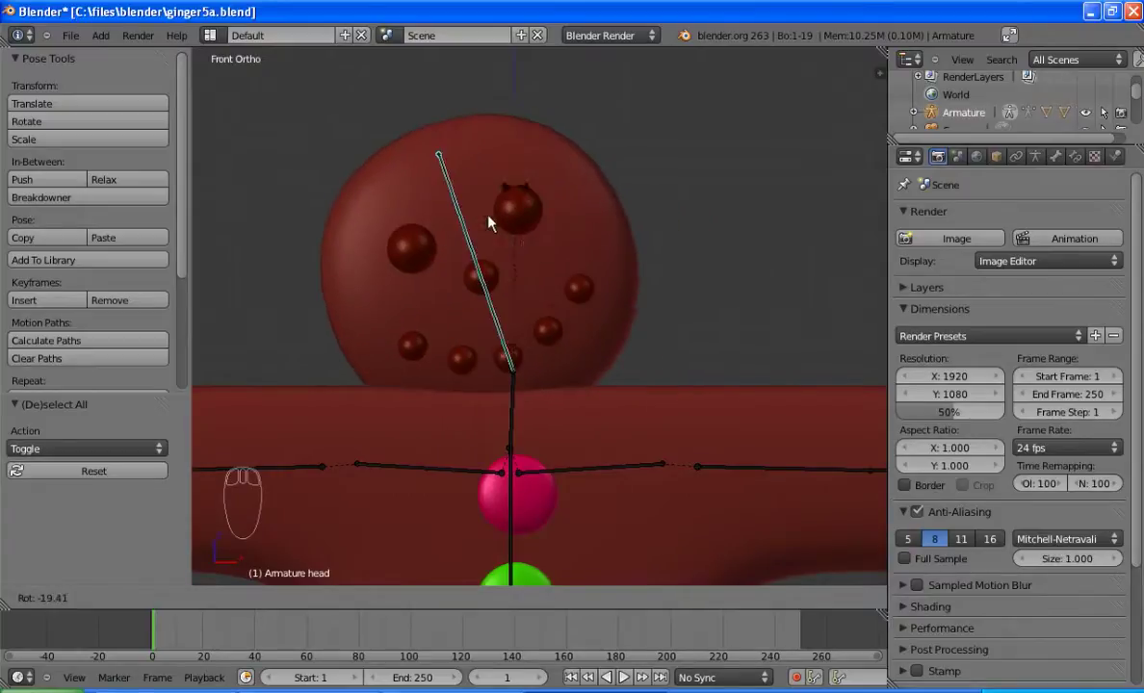
key("Escape")
scroll(650, 353, "down", 1)
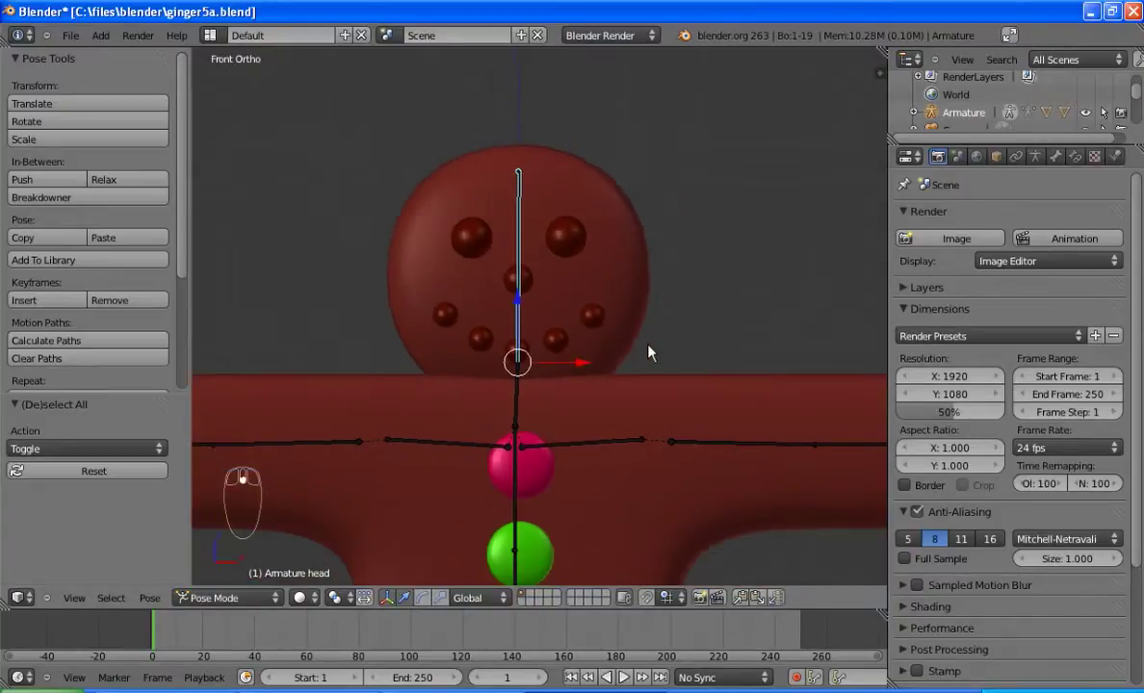
scroll(650, 353, "down", 1)
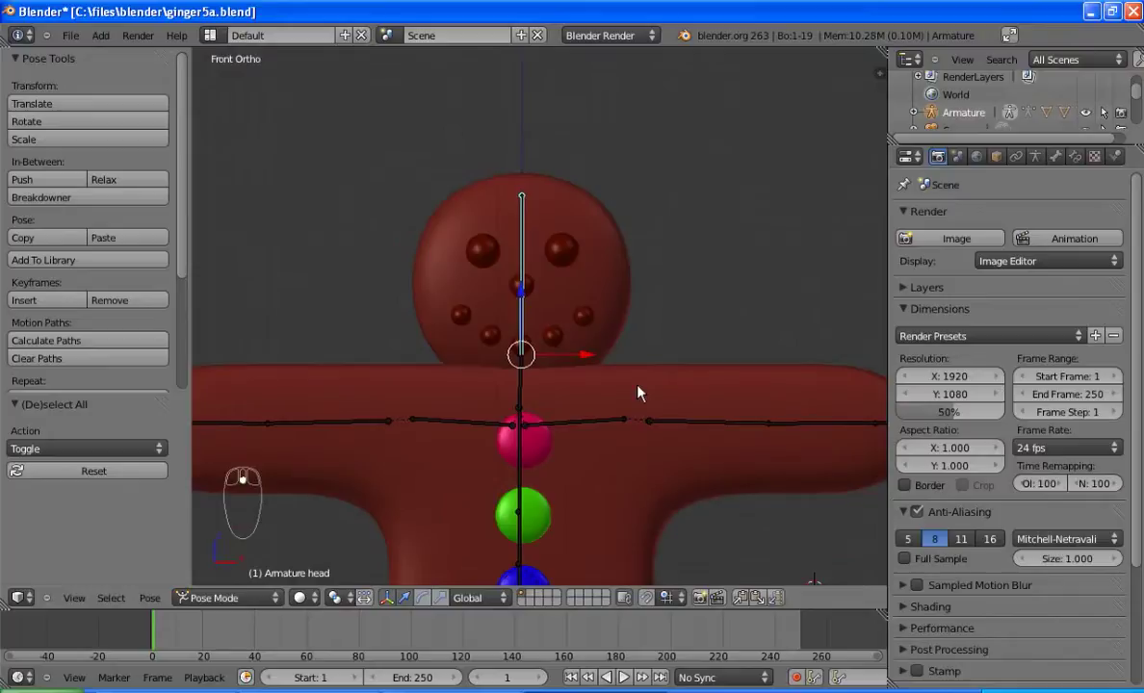
middle_click_drag(638, 393, 671, 215, "shift")
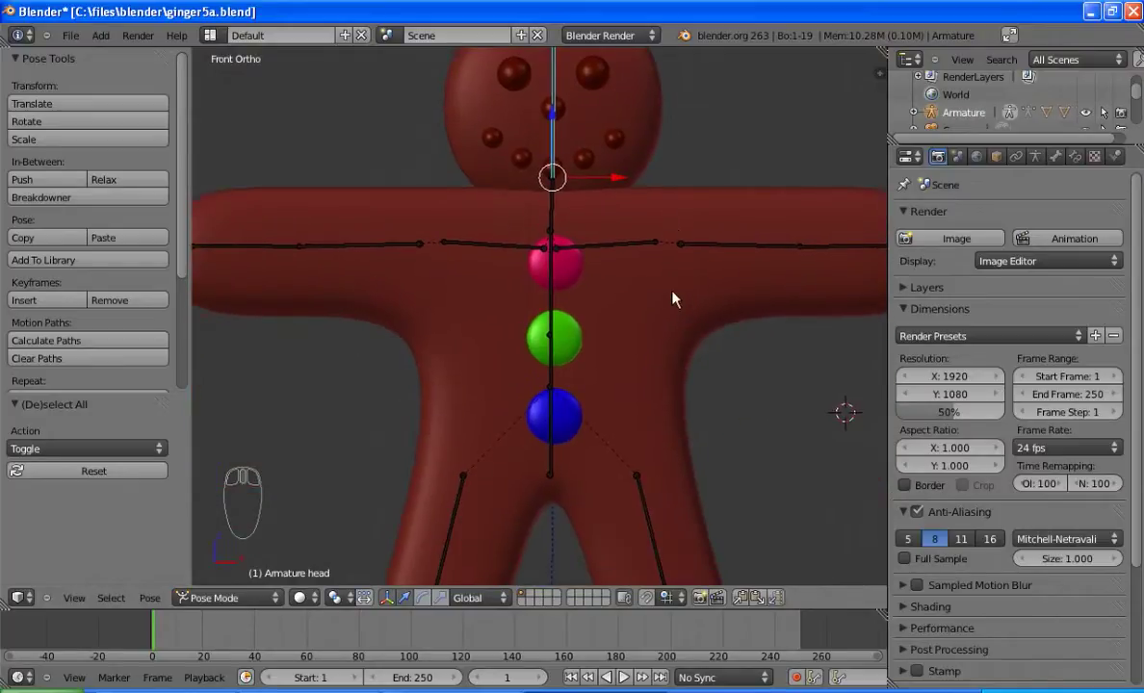
Step: Parent the green sphere to the ribs bone with Ctrl+P > Bone
scroll(677, 299, "up", 1)
key("ctrl+Tab")
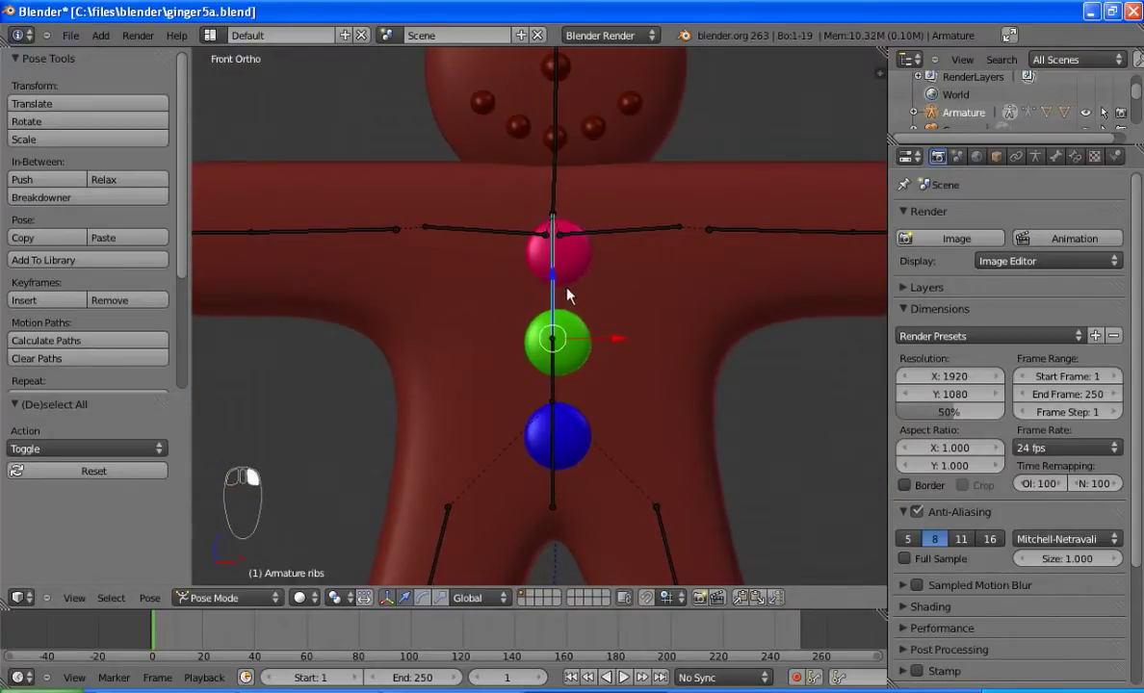
right_click(571, 258)
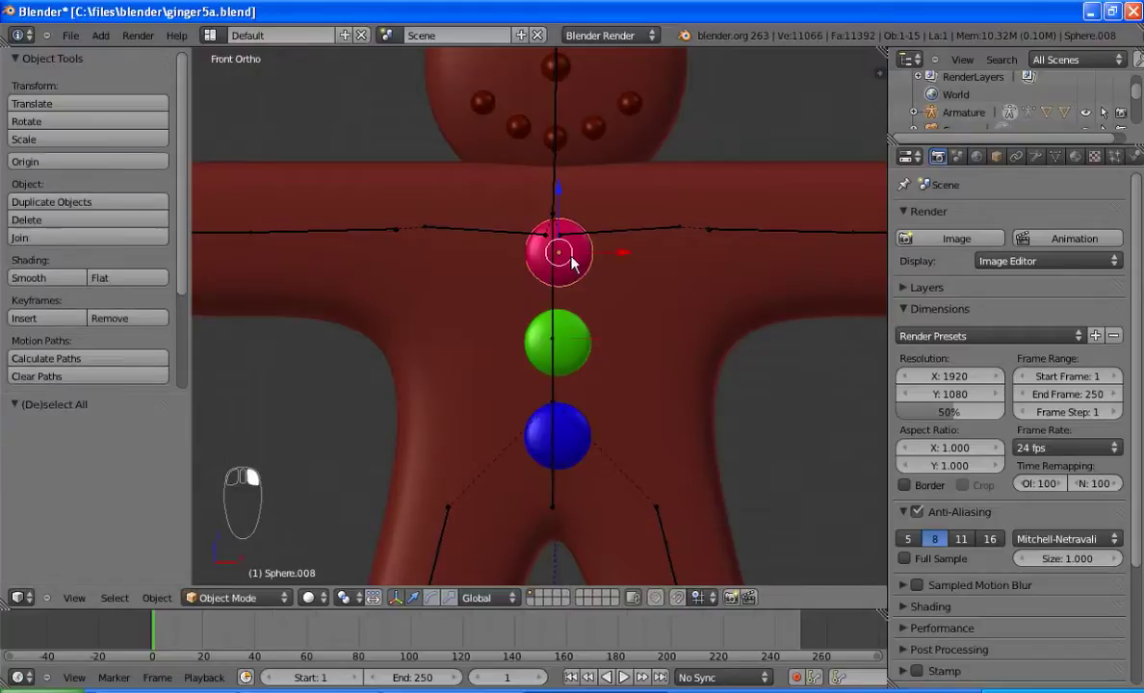
right_click(566, 352)
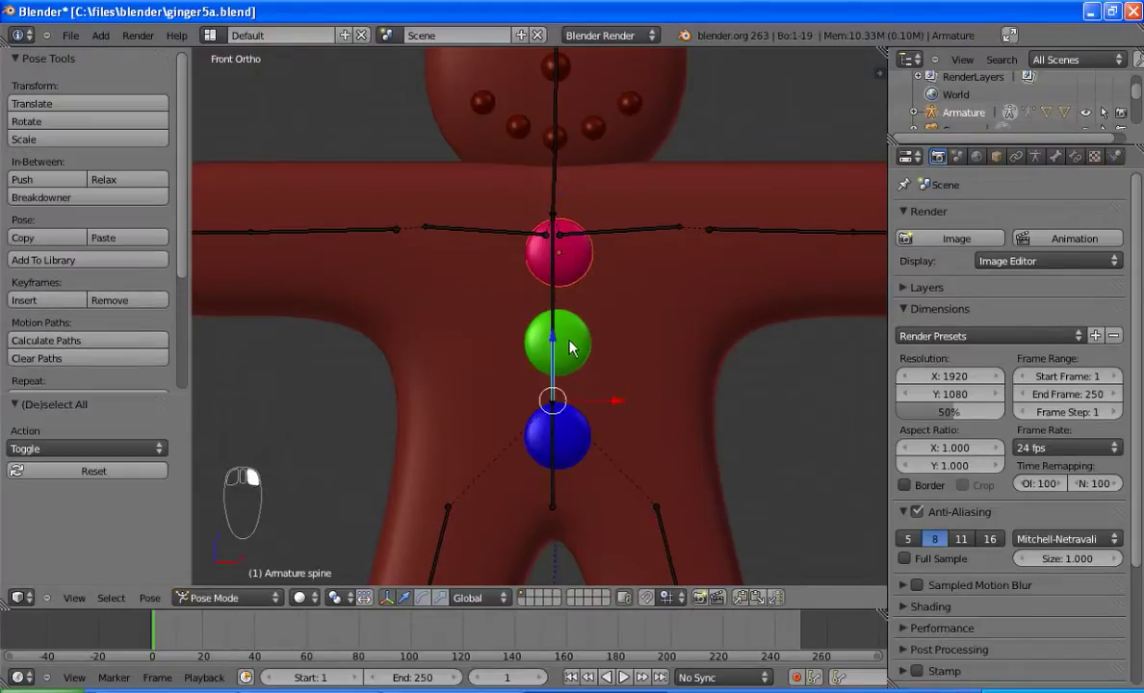
key("ctrl+Tab")
key("ctrl+Tab")
right_click(575, 308)
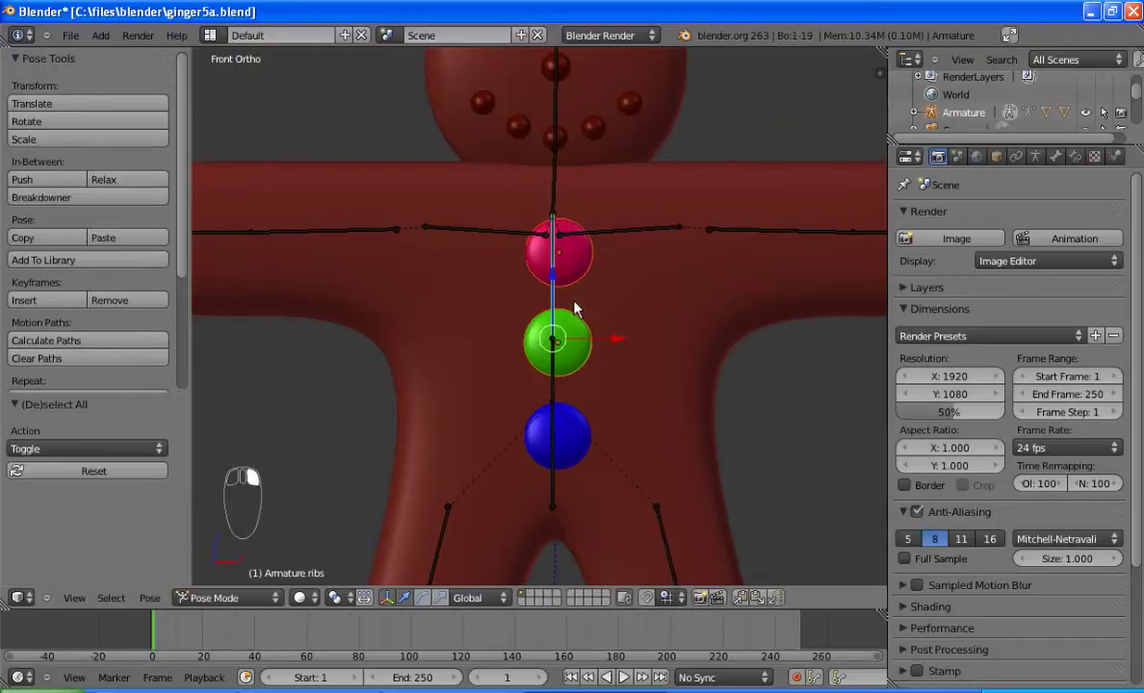
key("ctrl+p")
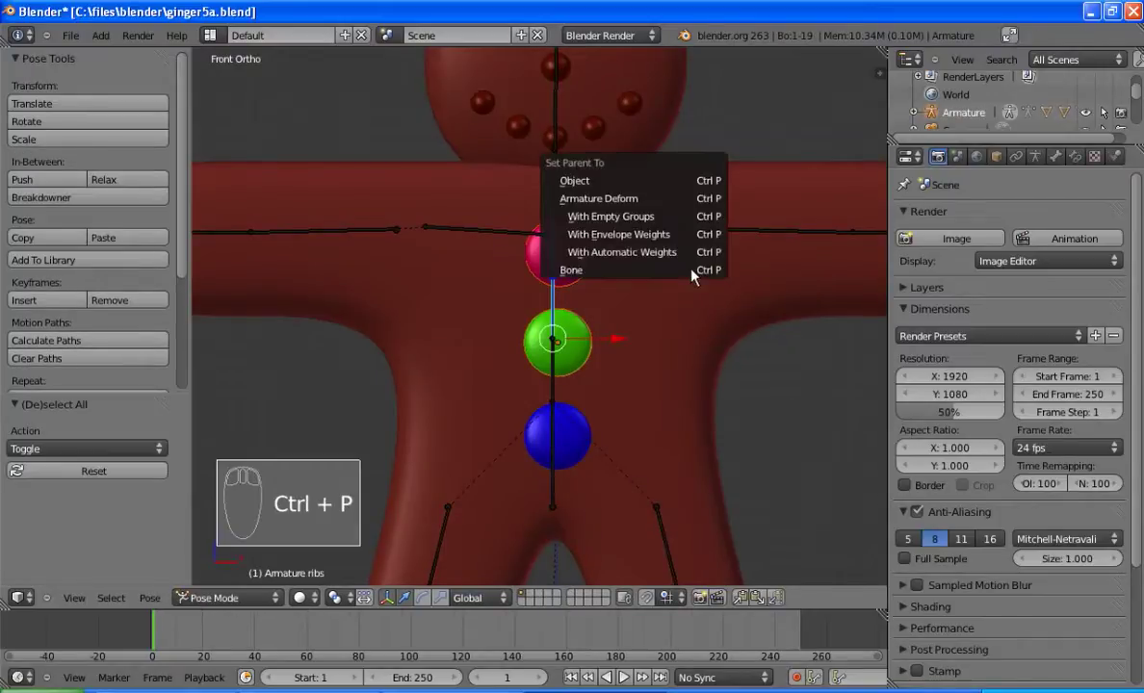
left_click(691, 270)
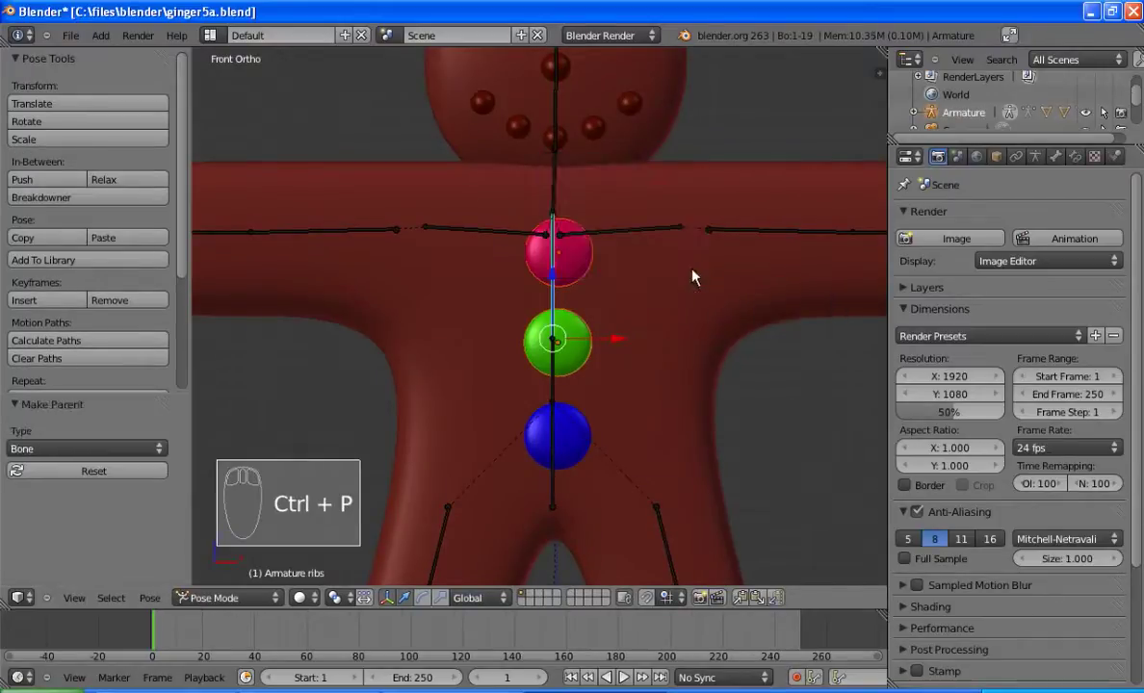
Step: Parent the blue sphere to the hips bone with Ctrl+P > Bone
key("ctrl+Tab")
right_click(566, 435)
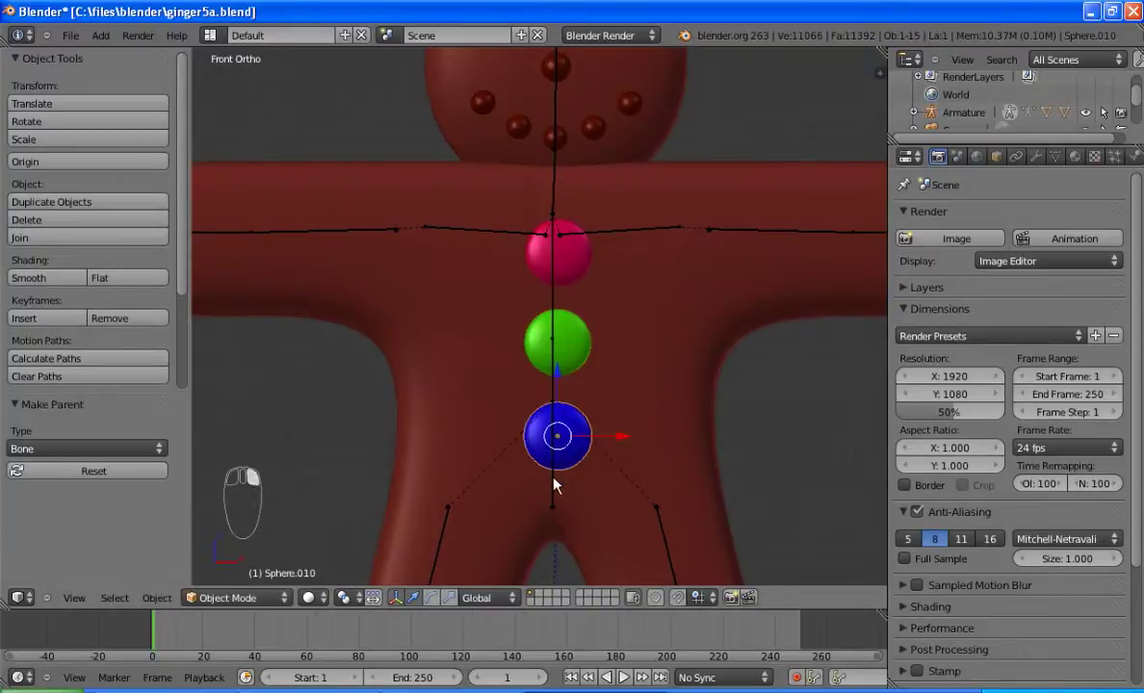
right_click(566, 488, "shift")
key("ctrl+Tab")
key("ctrl+p")
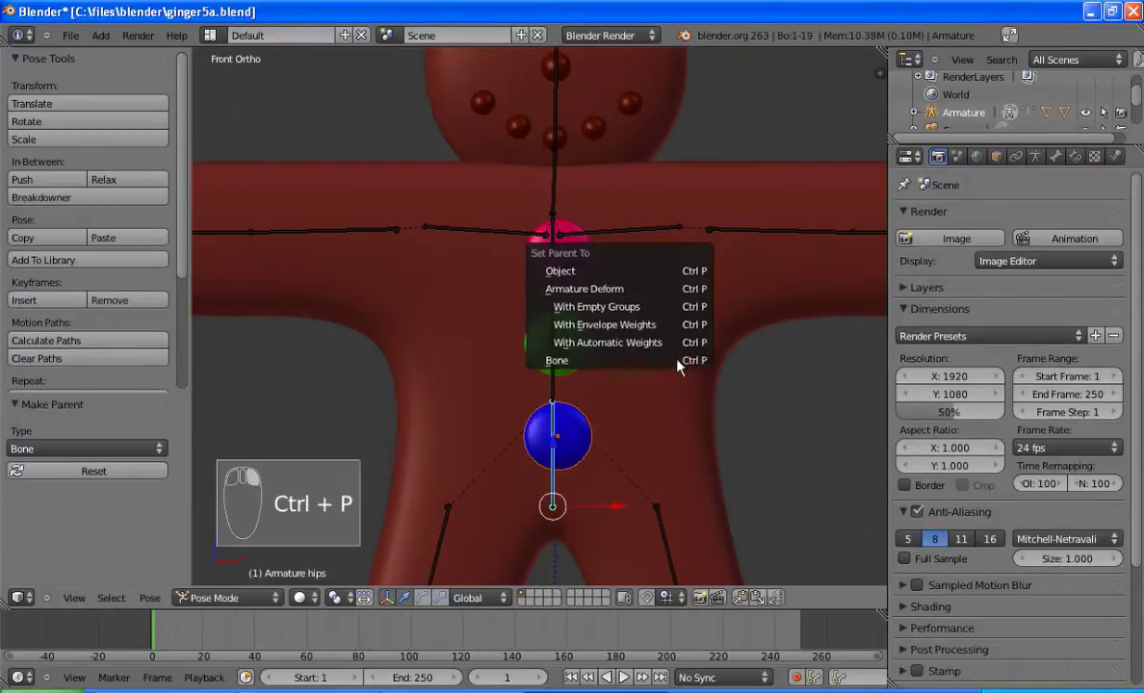
left_click(678, 366)
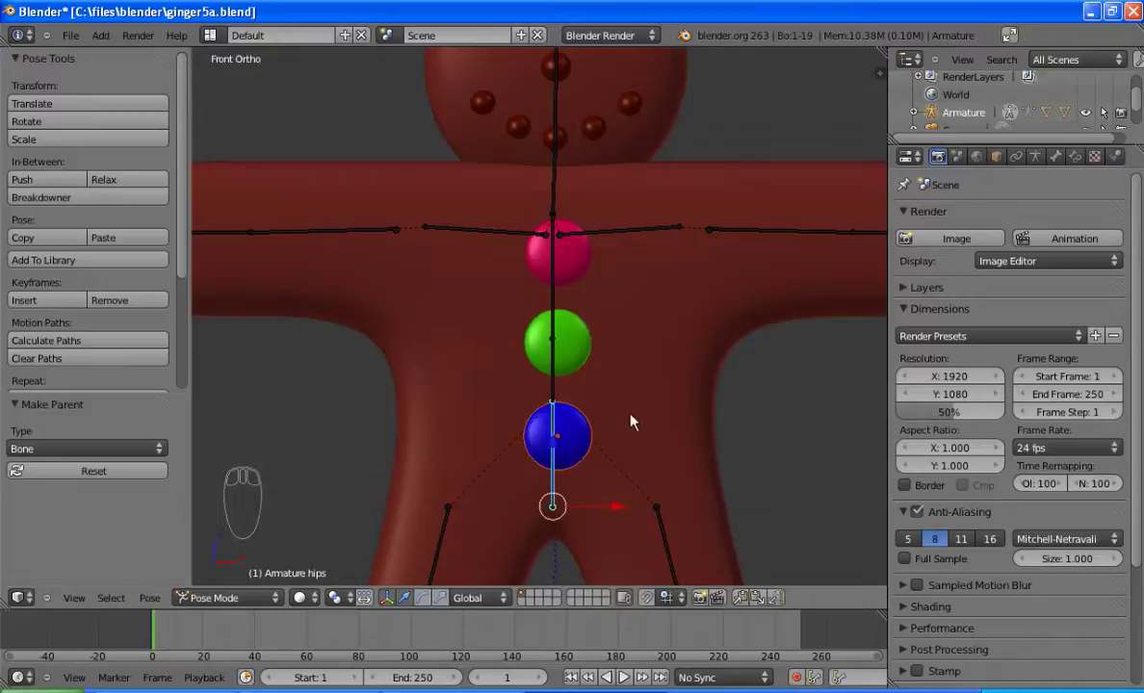
Step: Test-move and test-rotate the hips bone, cancel both, then switch to Right Ortho view
right_click(551, 491)
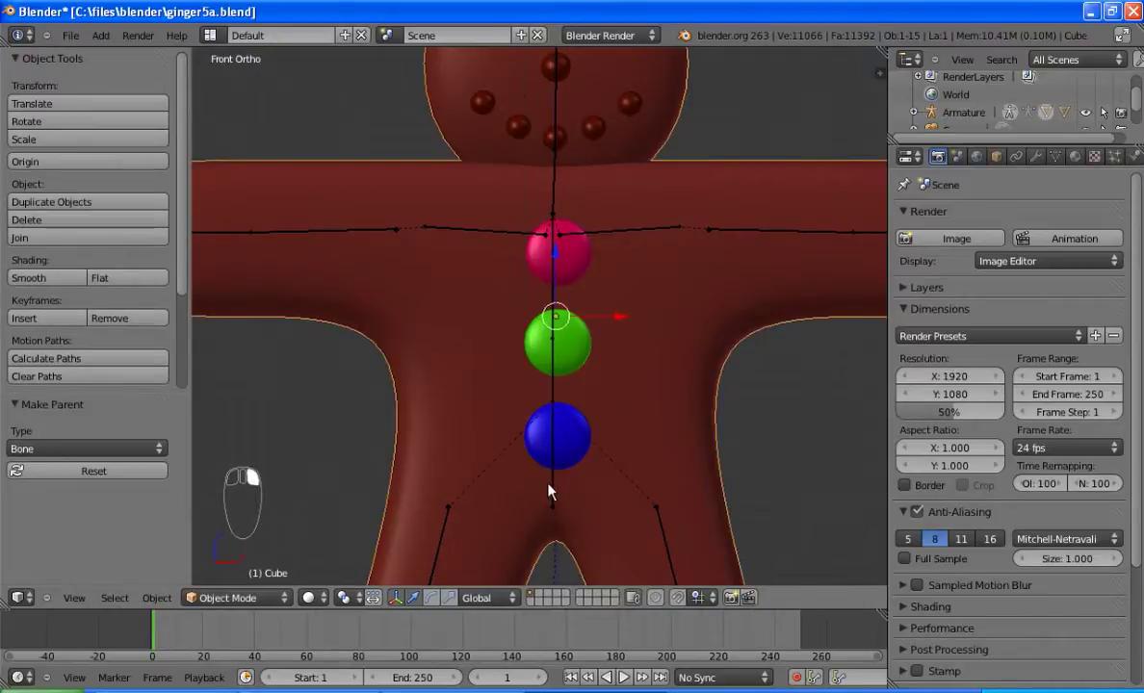
right_click(549, 496)
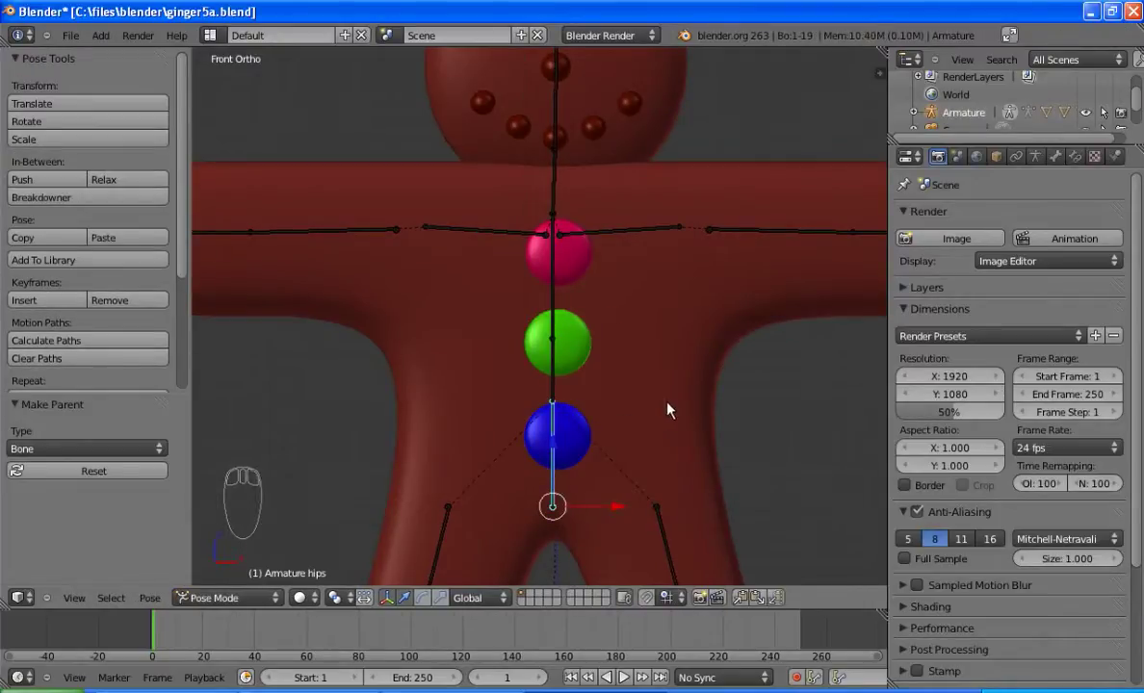
key("g")
right_click(703, 376)
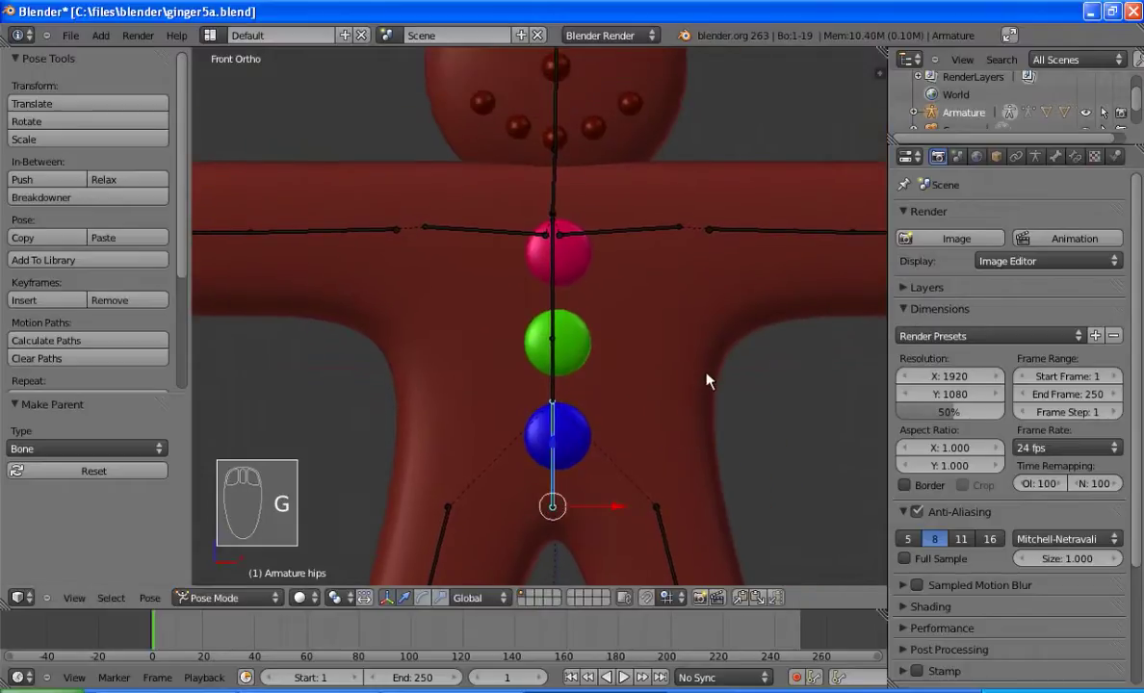
scroll(708, 385, "down", 2)
key("r")
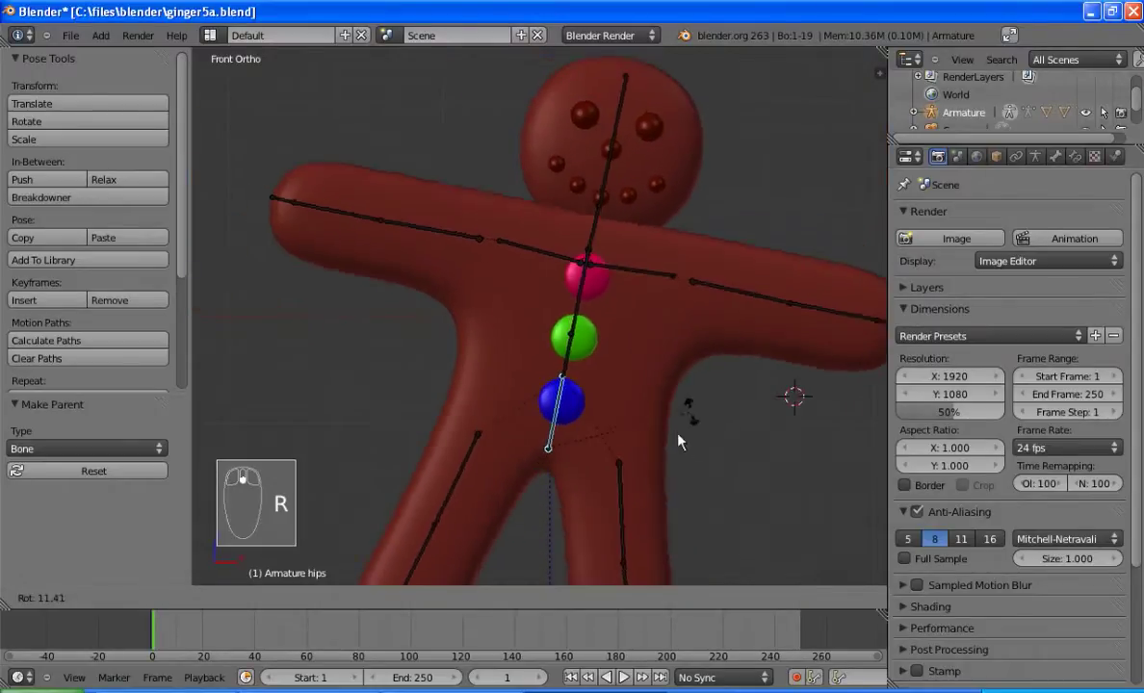
right_click(727, 390)
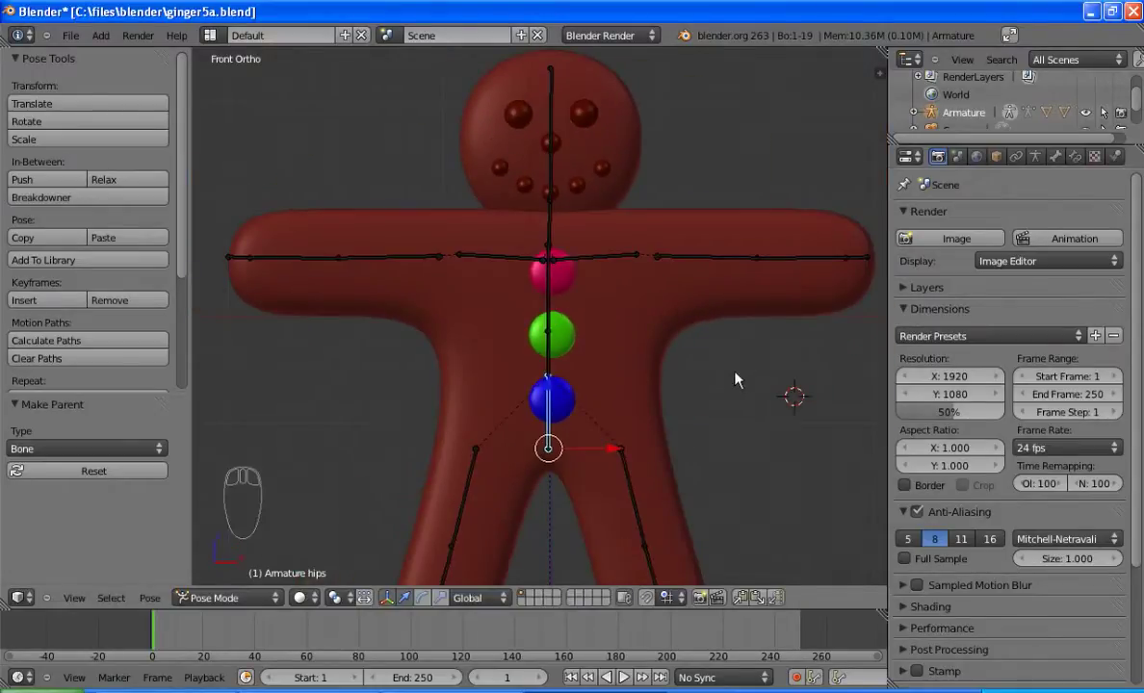
key("KP_3")
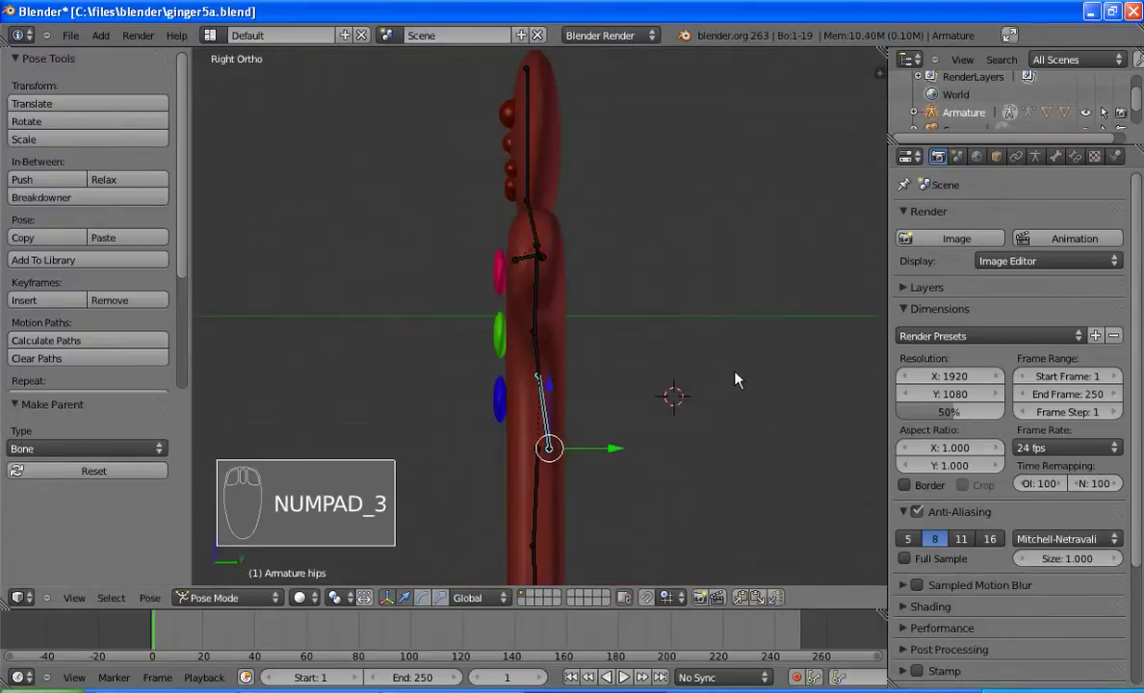
scroll(735, 378, "down", 1)
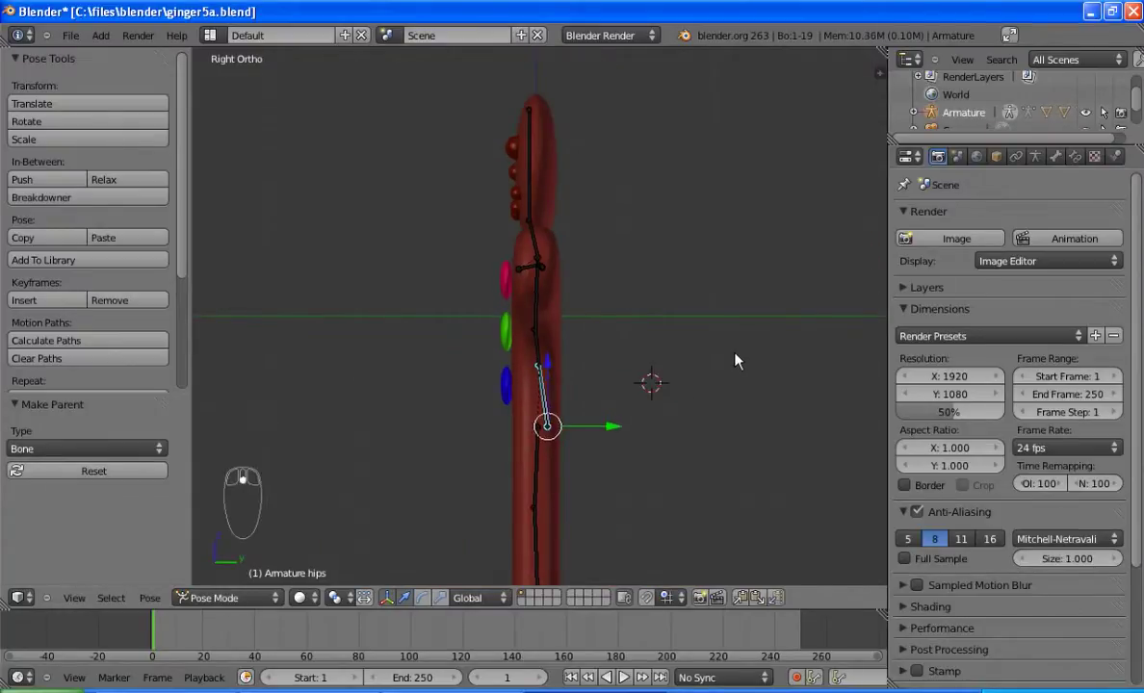
Step: Show the N side panel, scroll to Background Images and switch that option off
key("n")
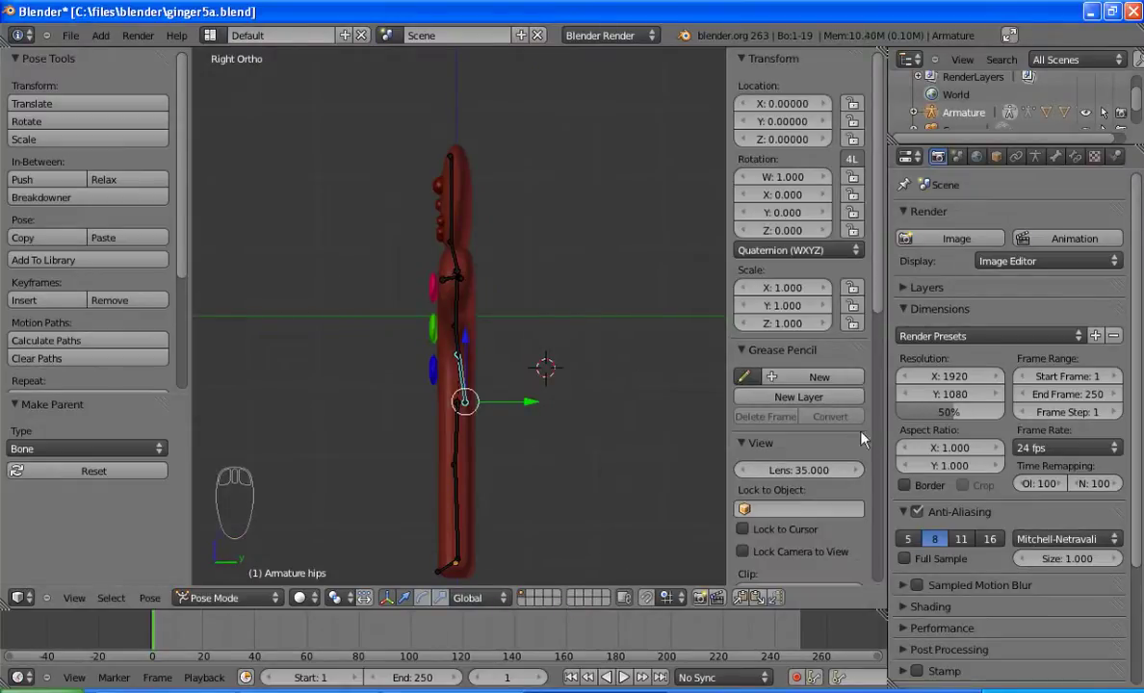
scroll(870, 517, "down", 10)
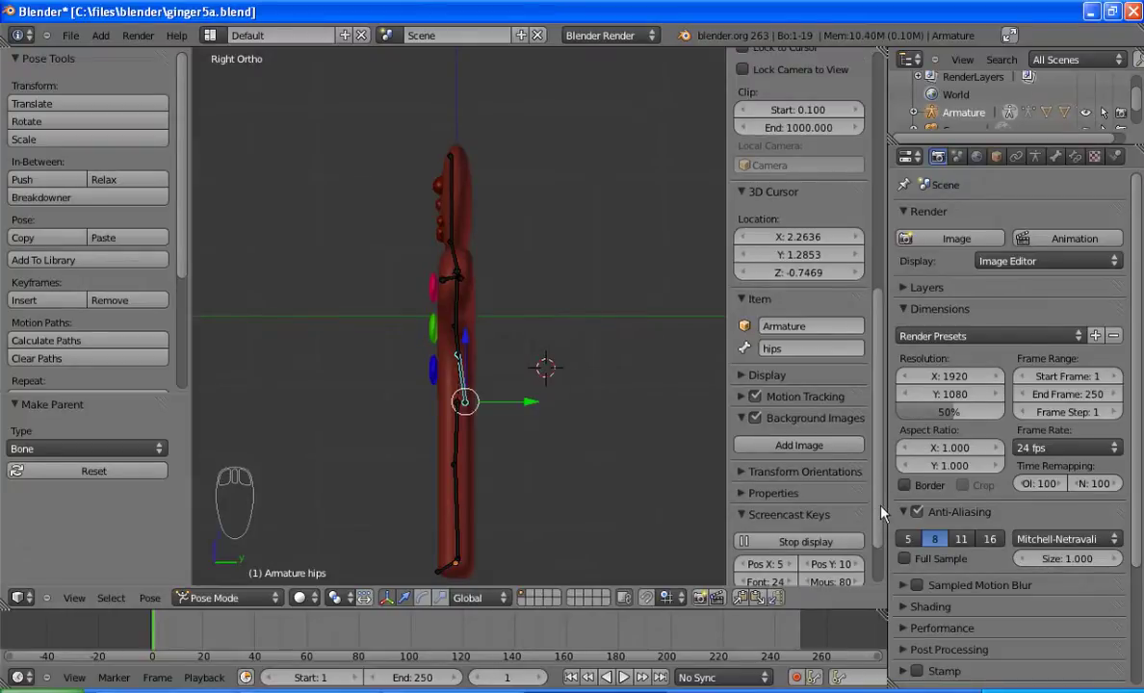
scroll(879, 529, "down", 2)
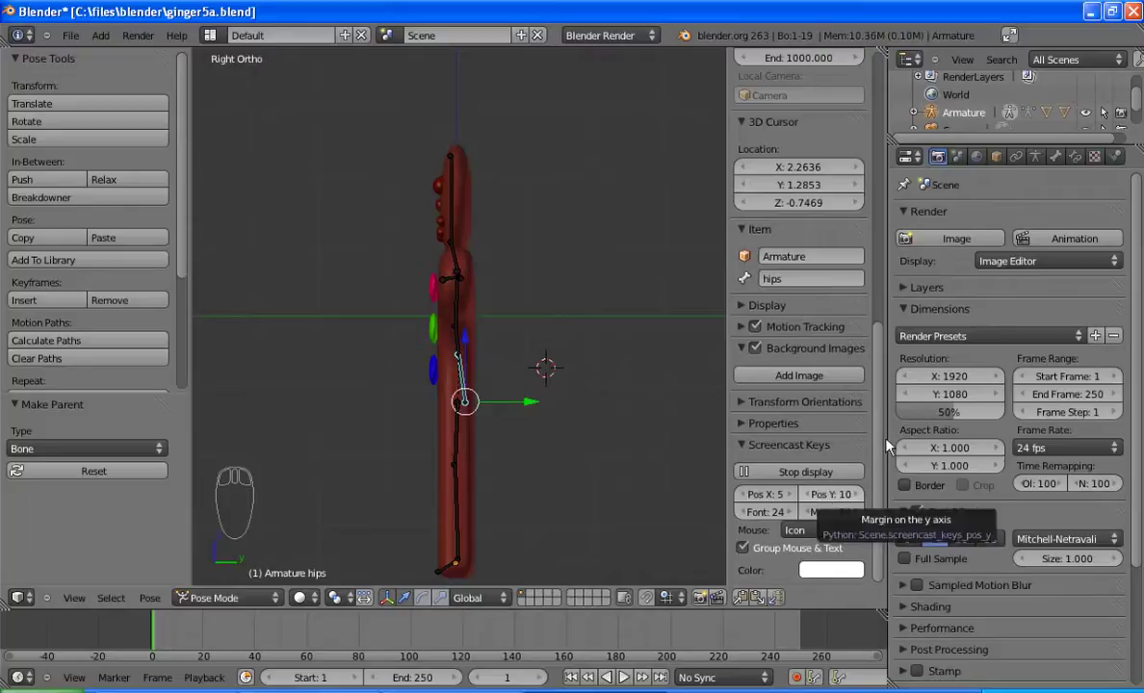
left_click(756, 349)
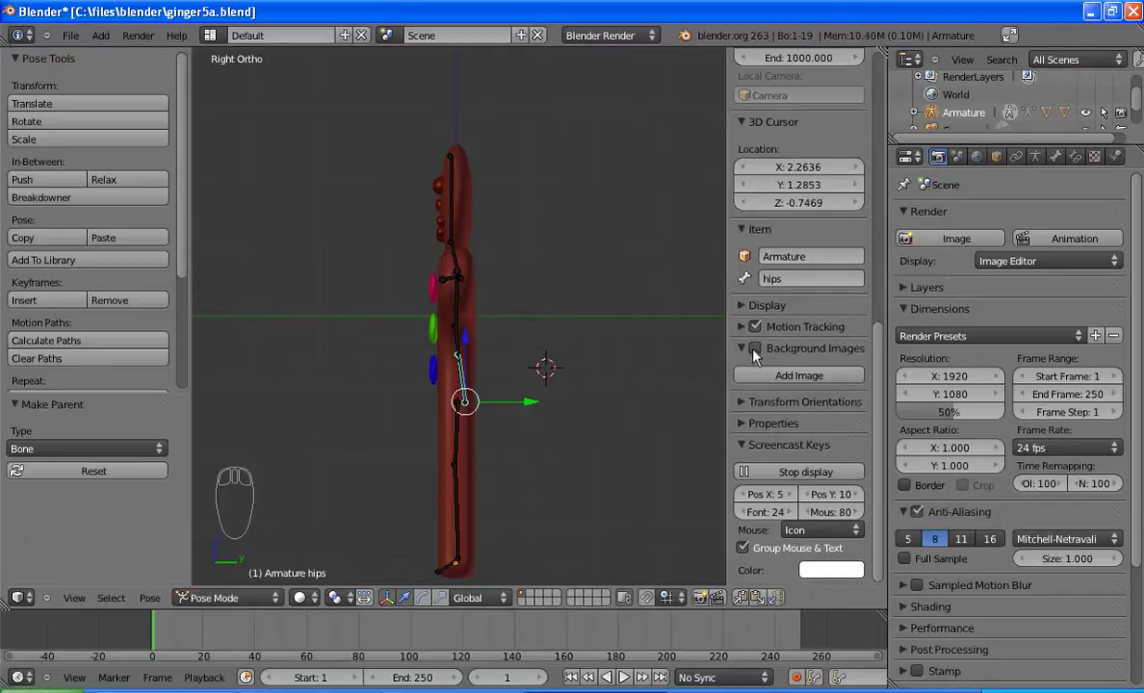
Step: Enable Background Images and load C:\files\3-D\wlk01.png as the reference image
left_click(755, 350)
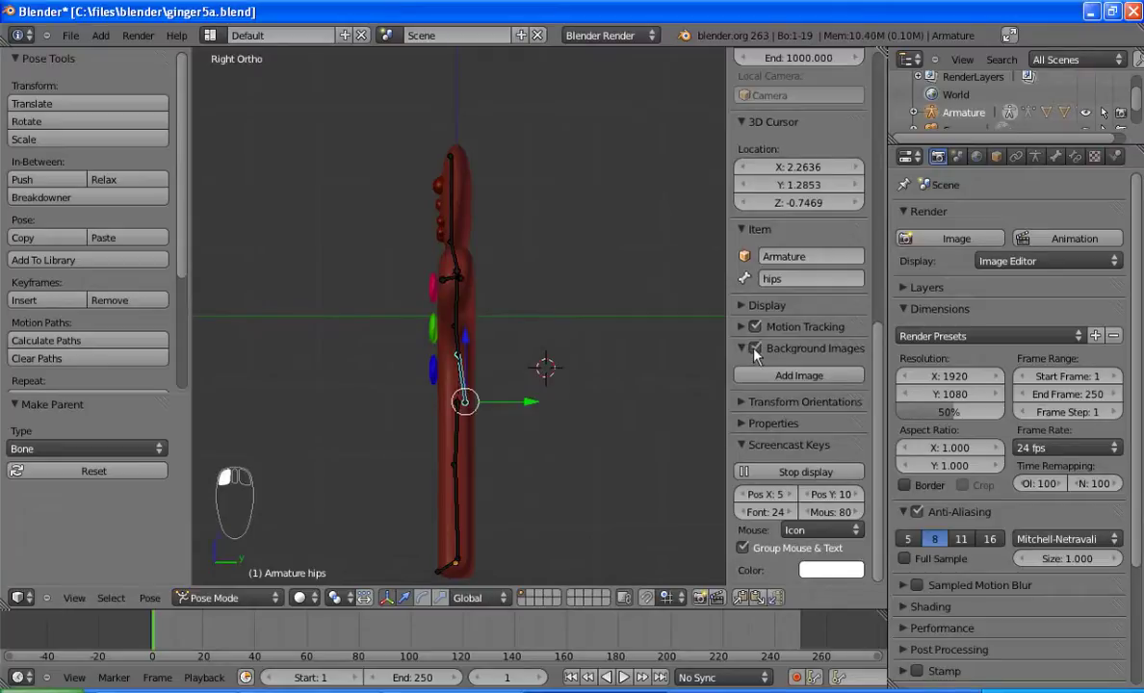
left_click(792, 376)
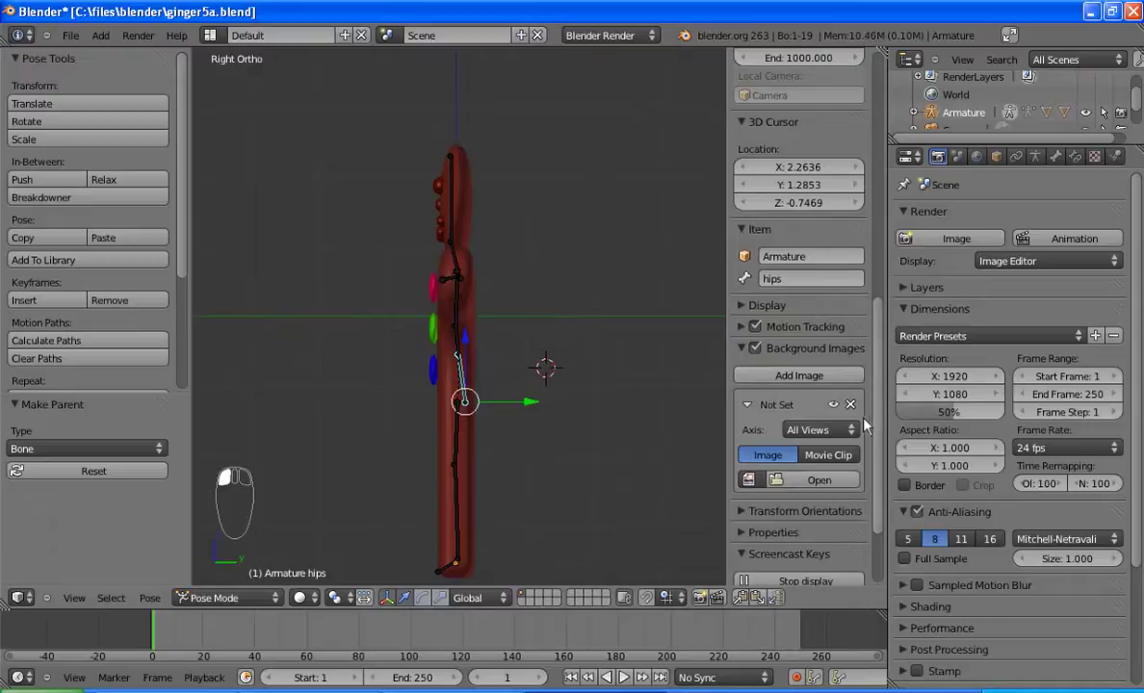
left_click(813, 480)
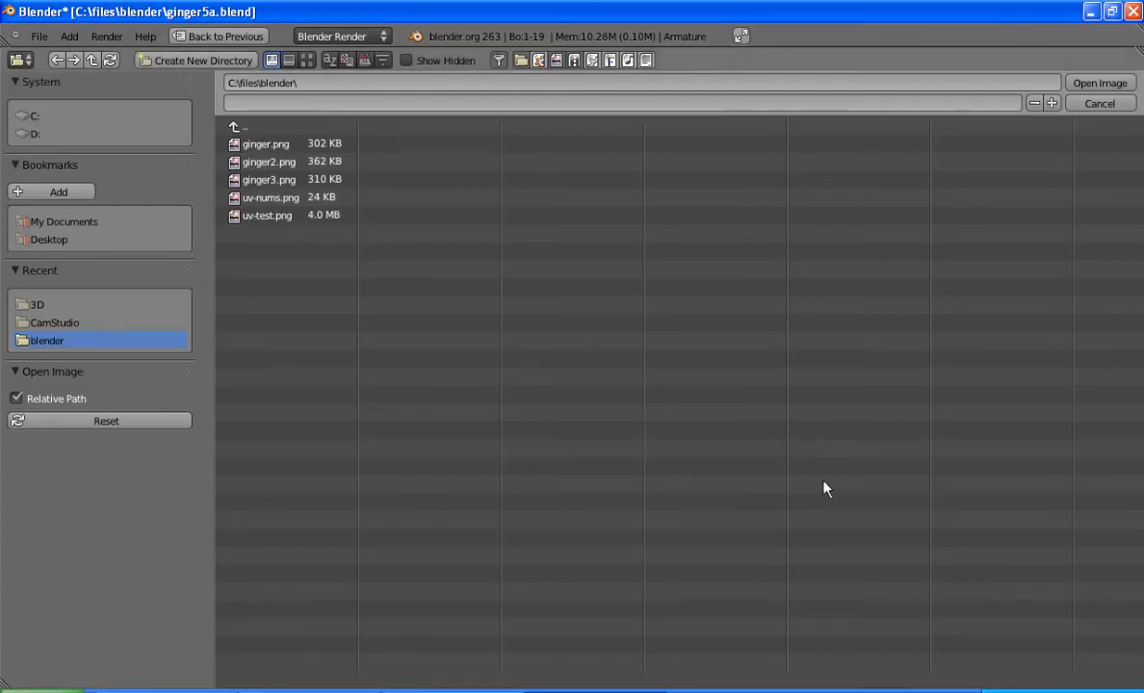
left_click(264, 129)
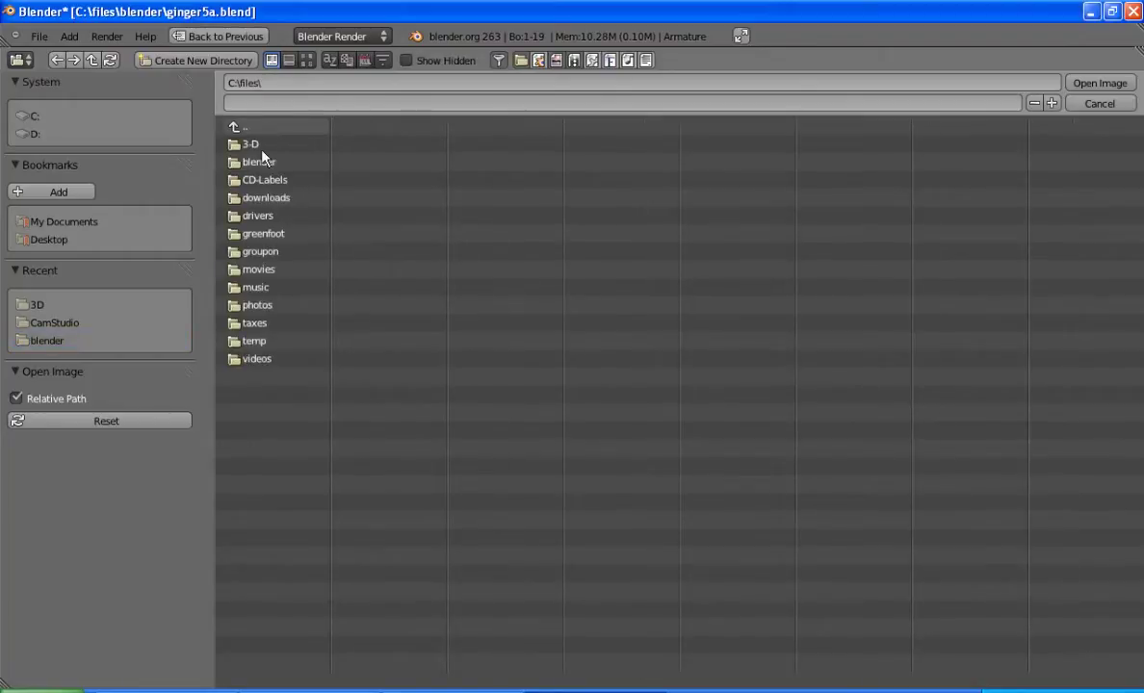
left_click(250, 144)
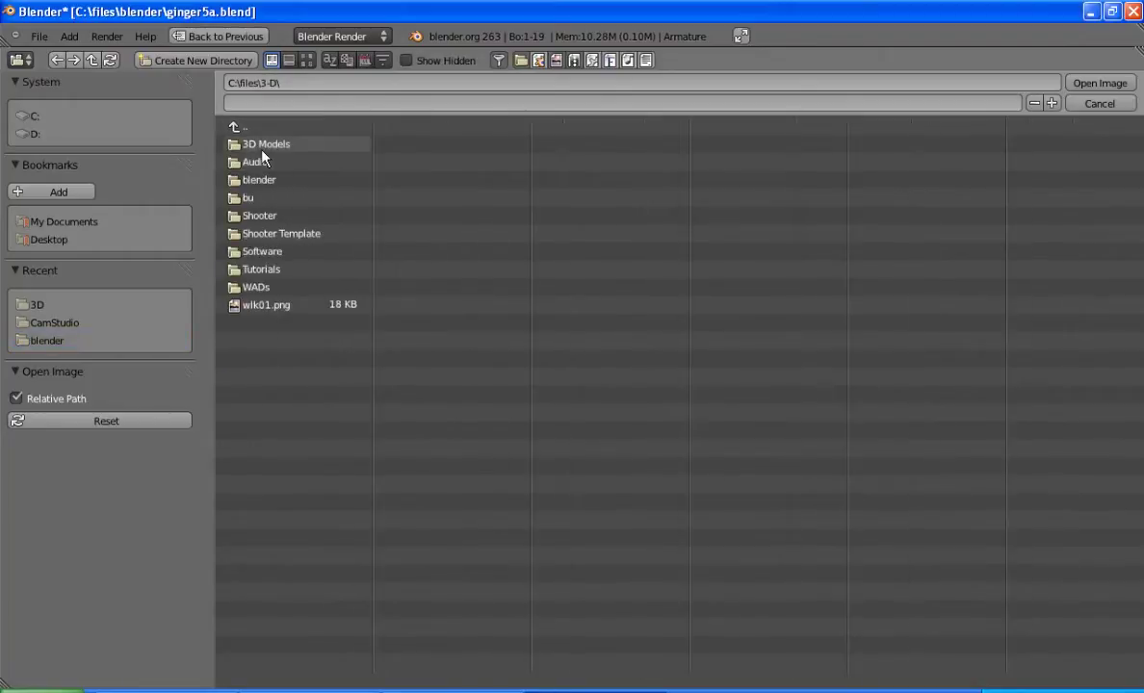
left_click(265, 305)
key("KP_Enter")
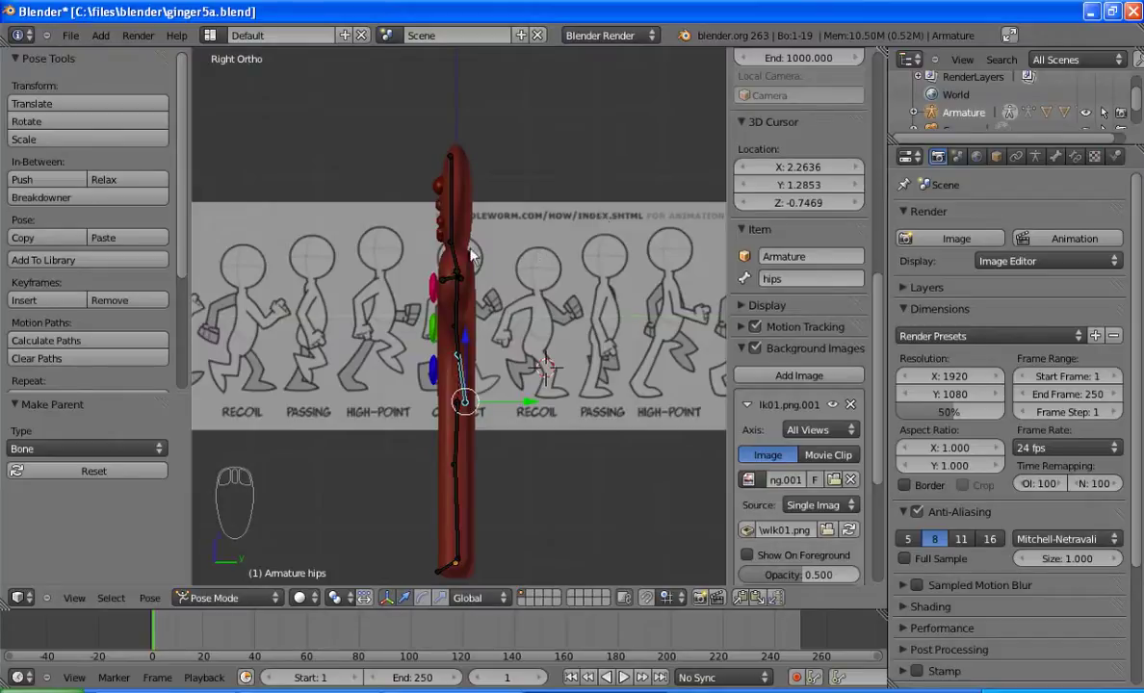
key("KP_1")
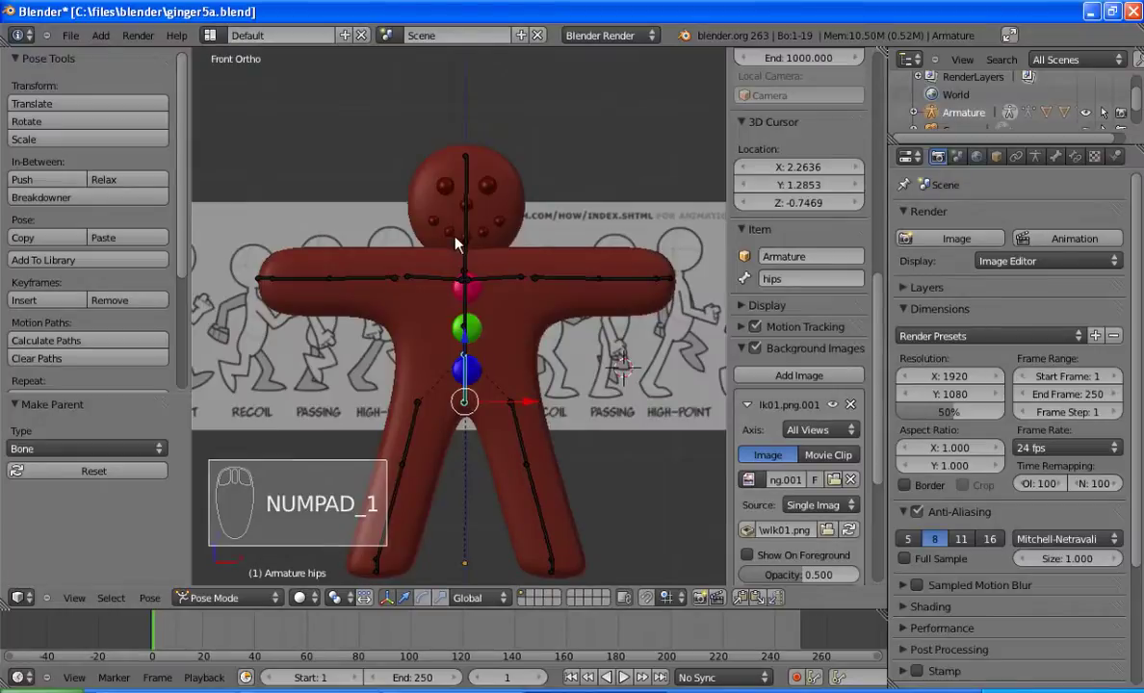
key("KP_3")
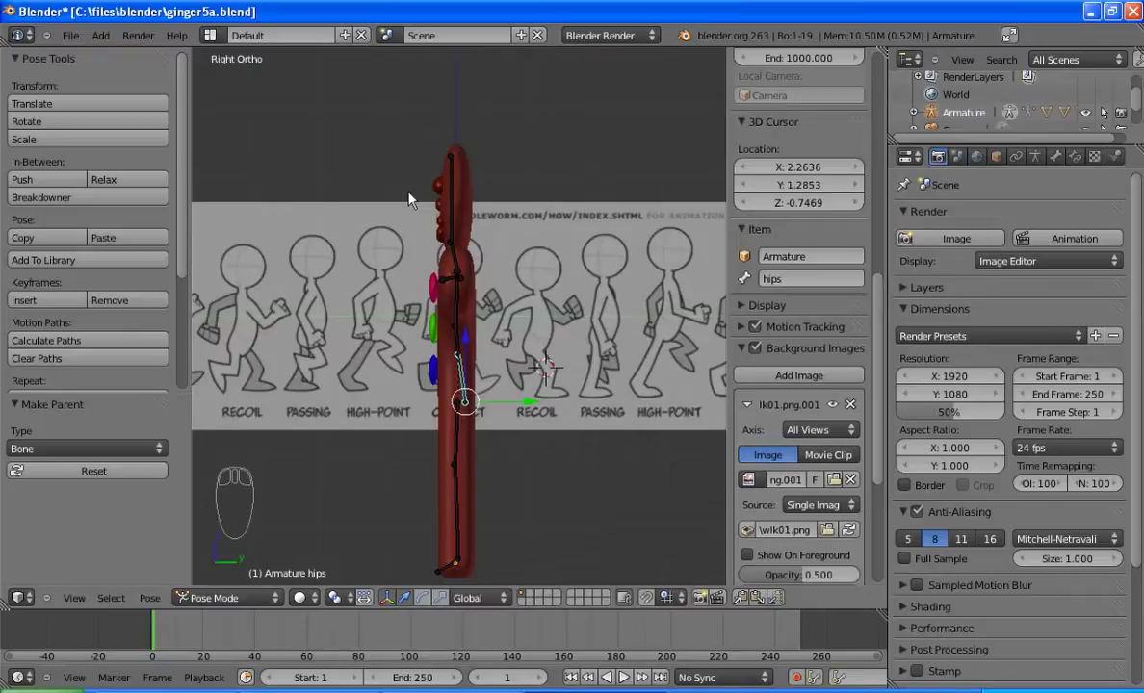
Step: From top view, rotate the hips bone -180° on X, then return to right view
key("KP_7")
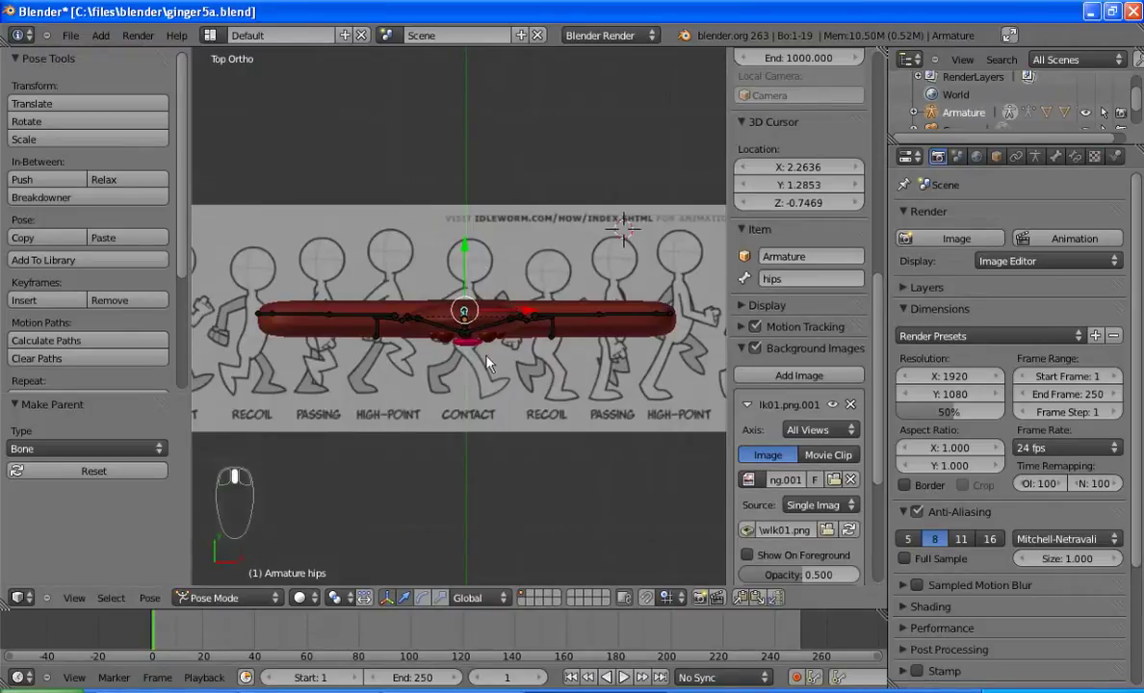
middle_click_drag(462, 311, 472, 287)
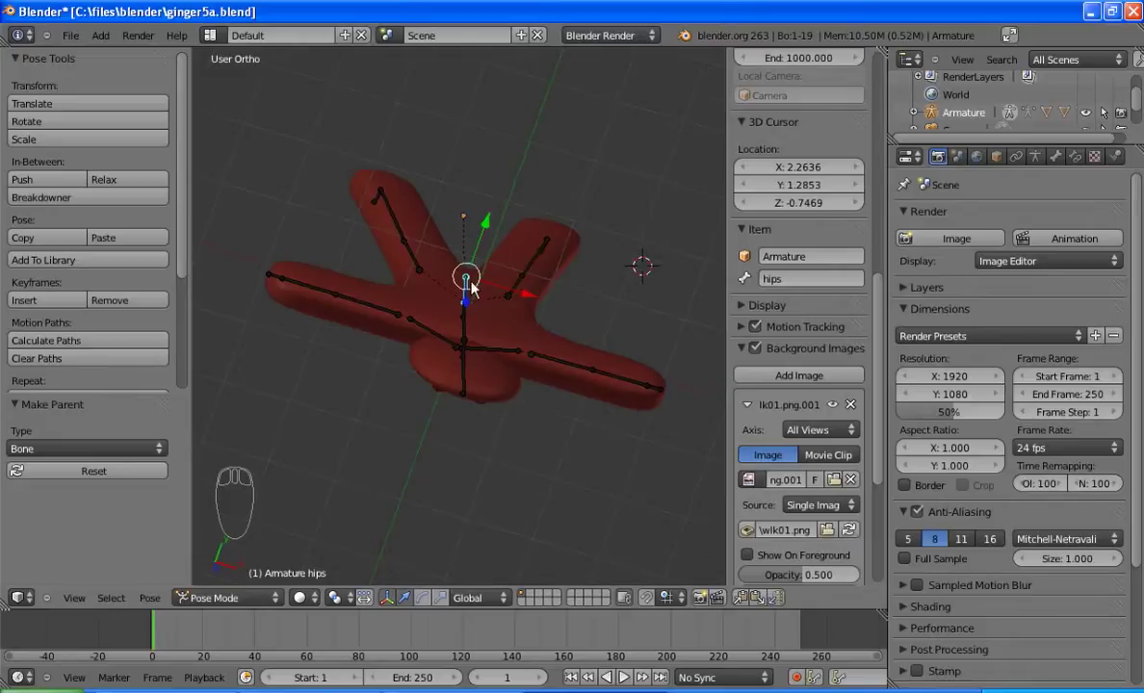
key("KP_7")
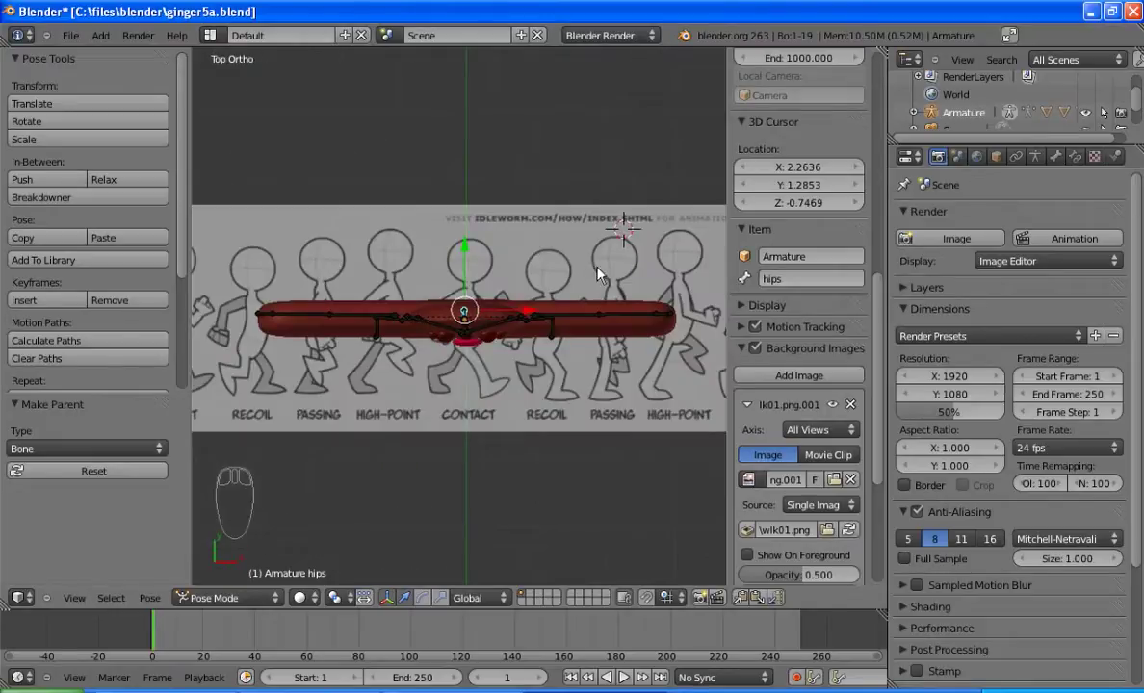
key("r")
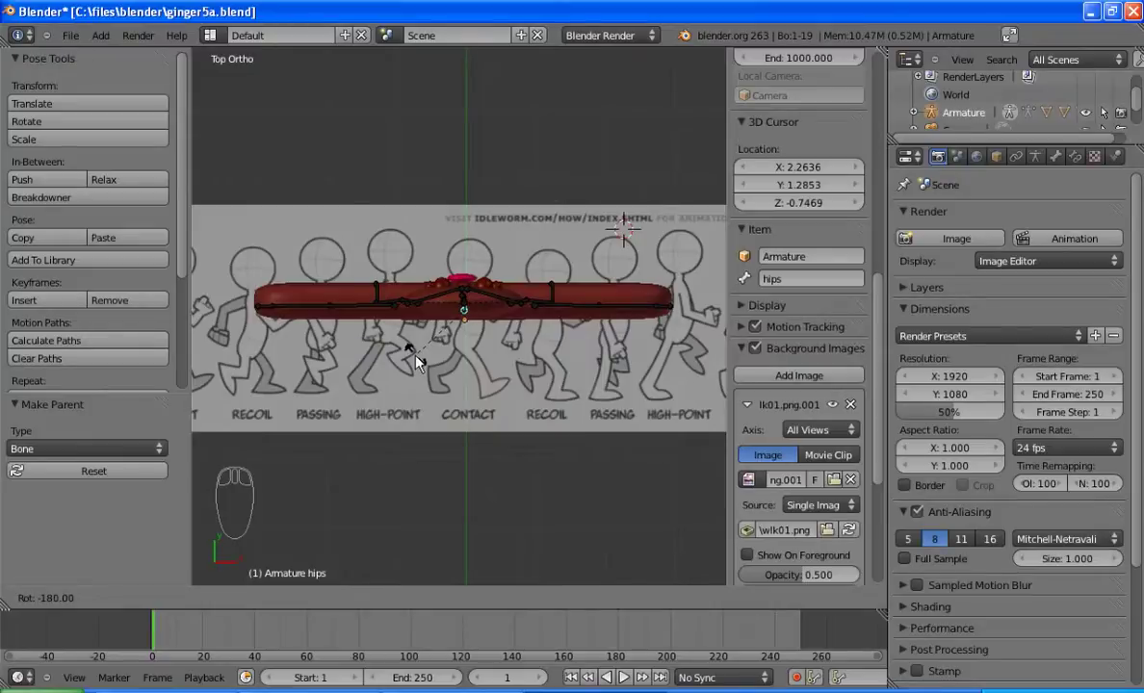
left_click(415, 362)
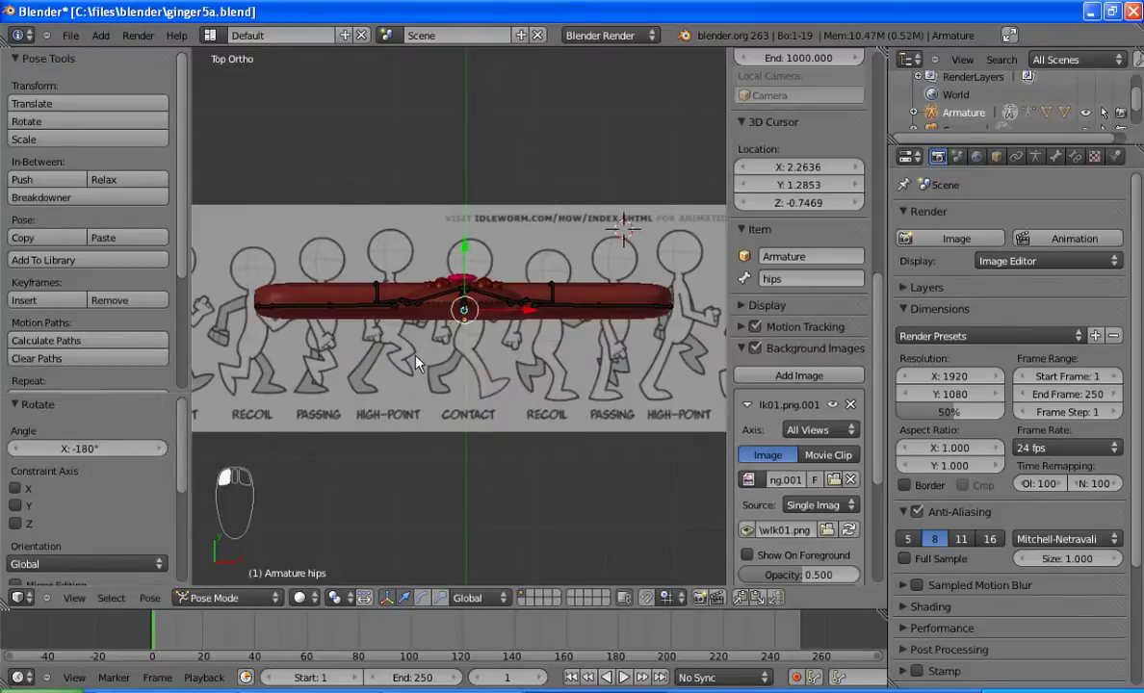
key("KP_3")
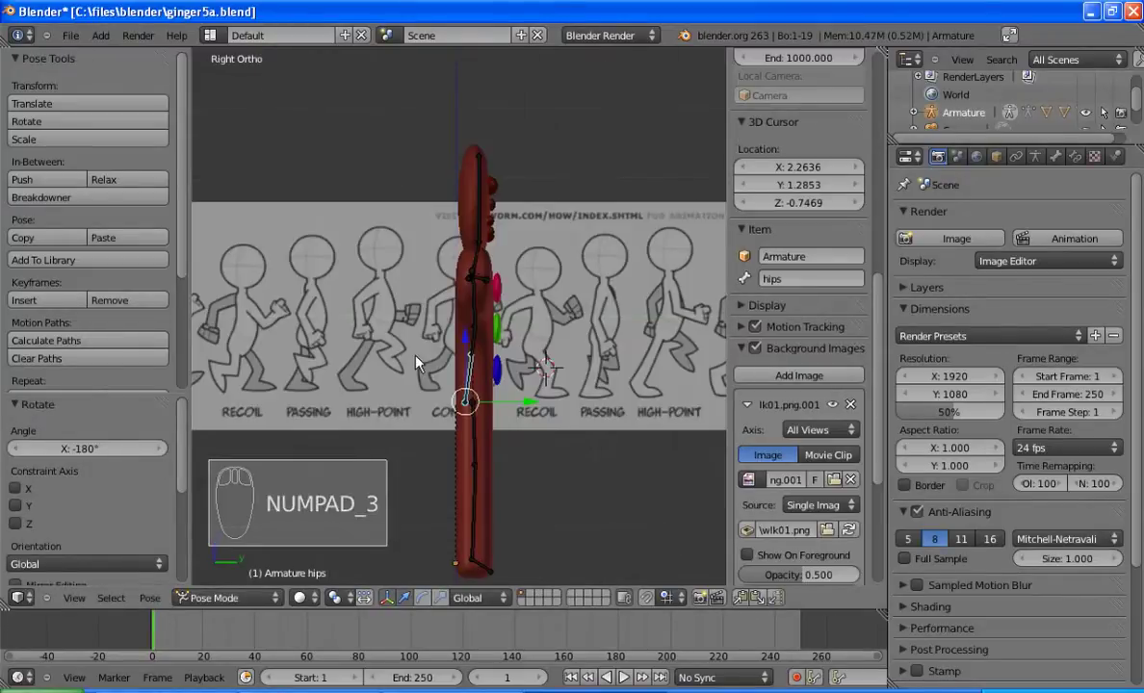
Step: Set the background image Axis to Right instead of Left, then zoom out slightly
left_click(820, 430)
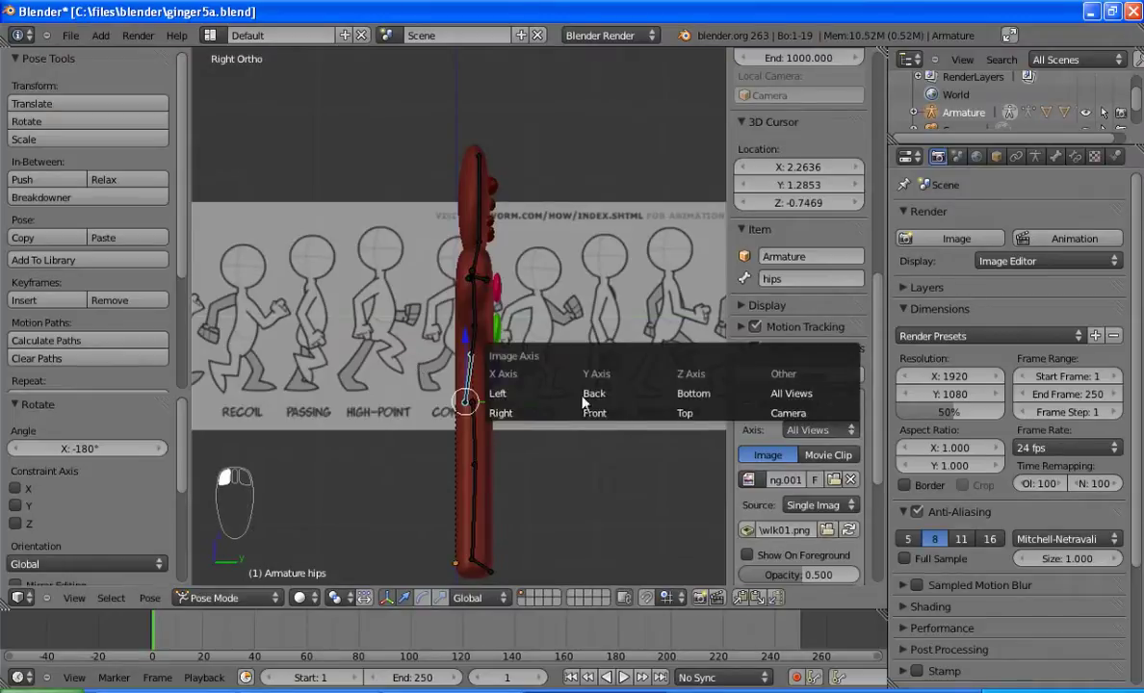
left_click(514, 395)
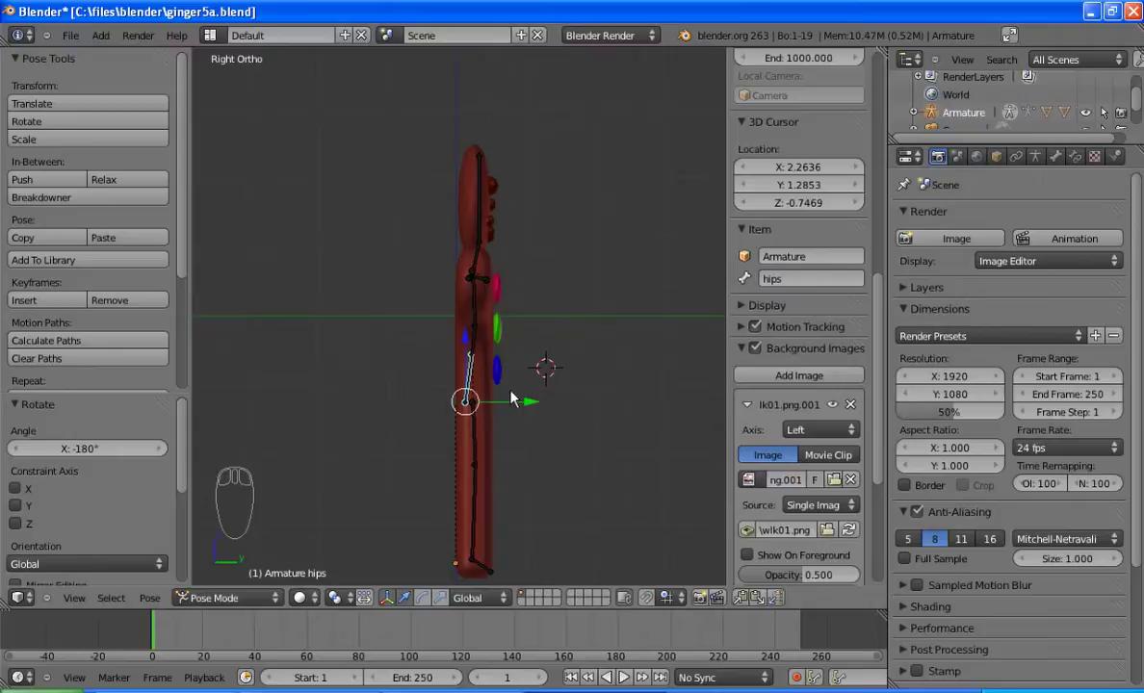
left_click(851, 433)
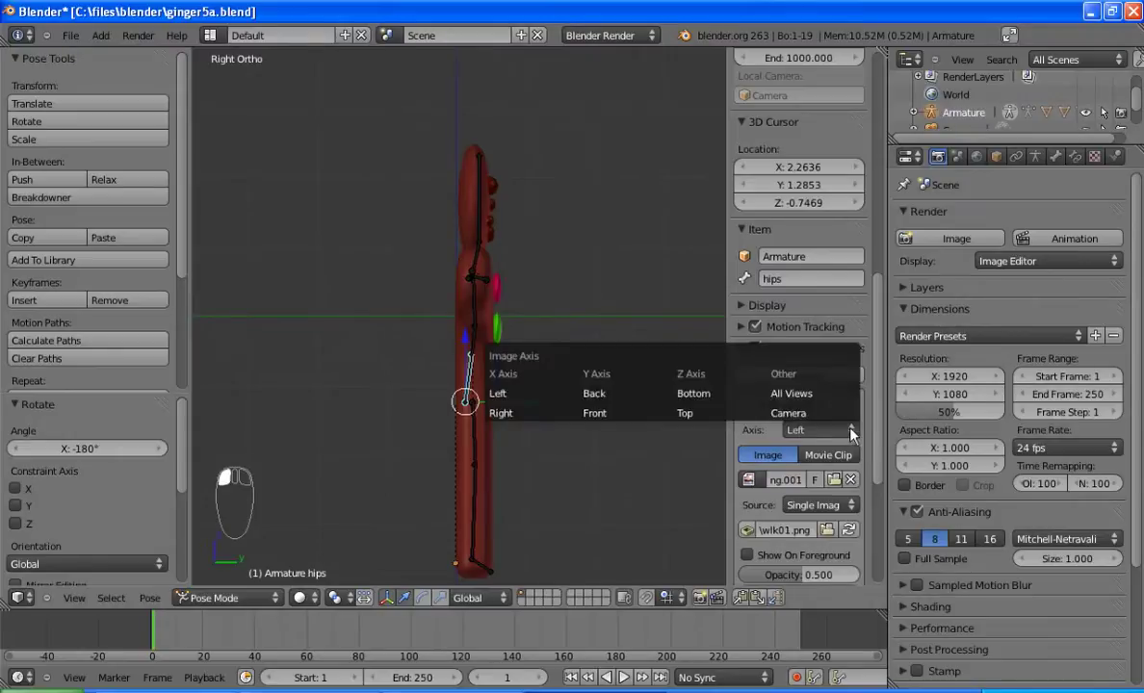
left_click(502, 414)
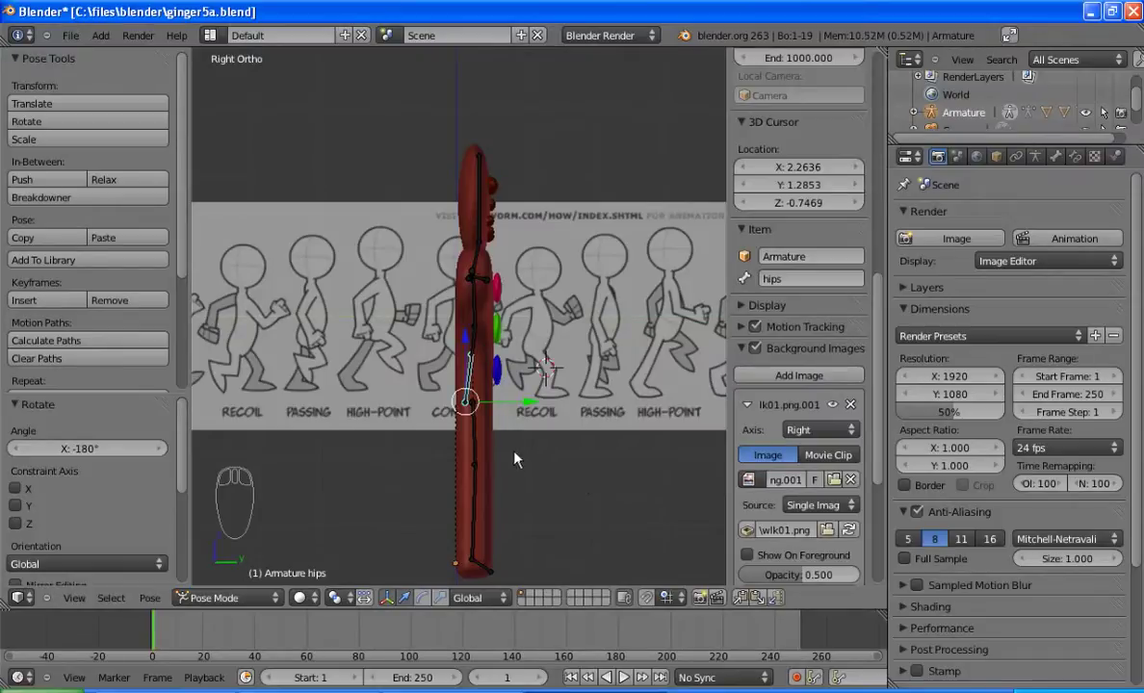
scroll(515, 460, "down", 1)
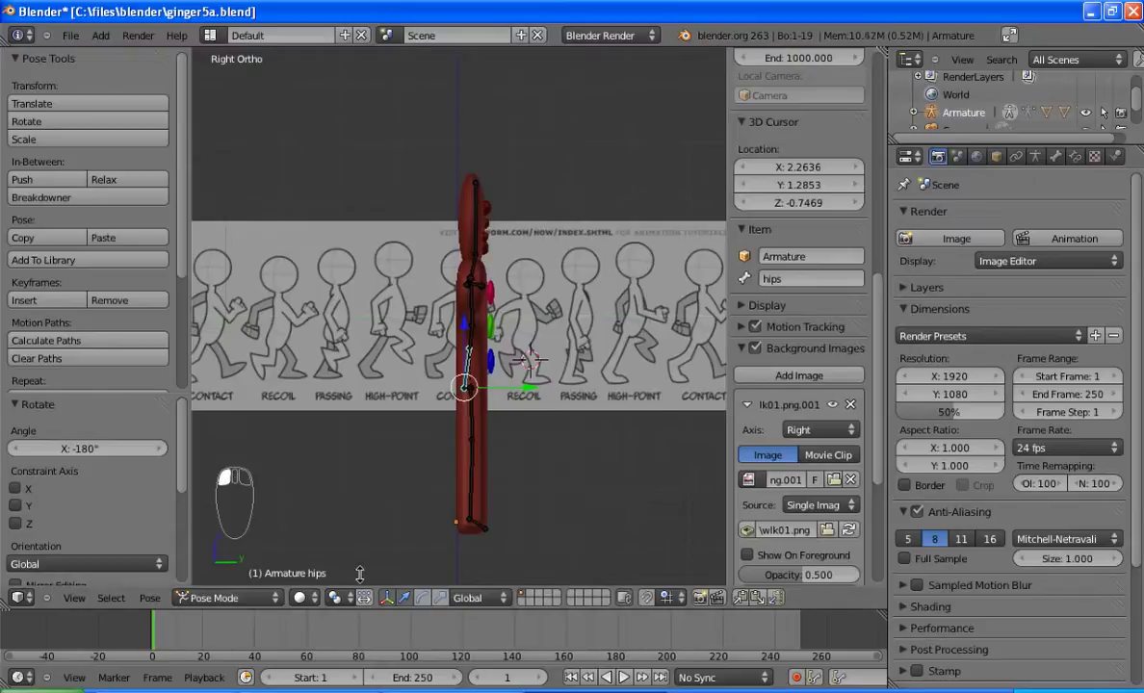
Step: Enlarge the 3D view above the timeline and hide the N and T side panels
left_click_drag(359, 574, 632, 423)
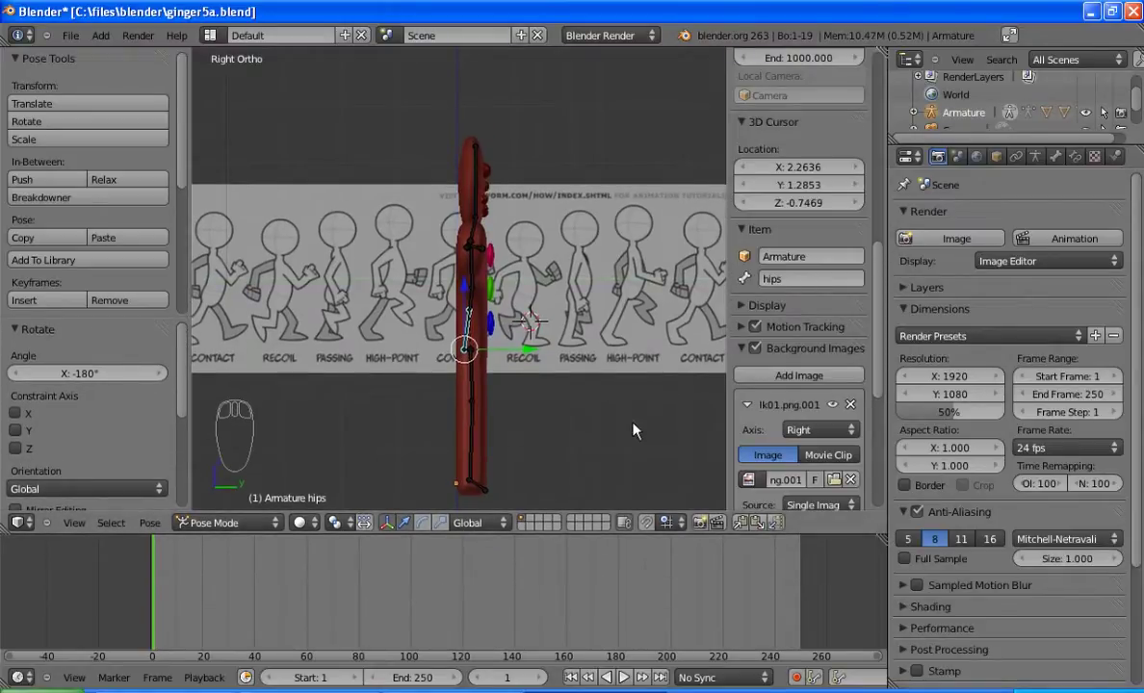
key("n")
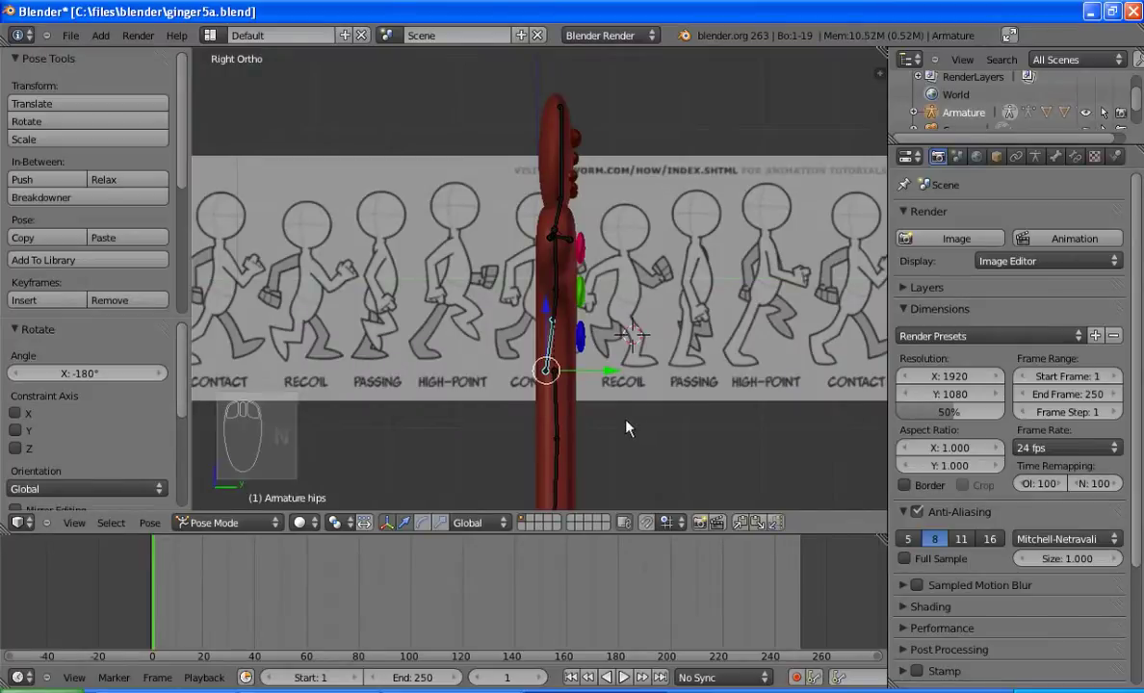
key("t")
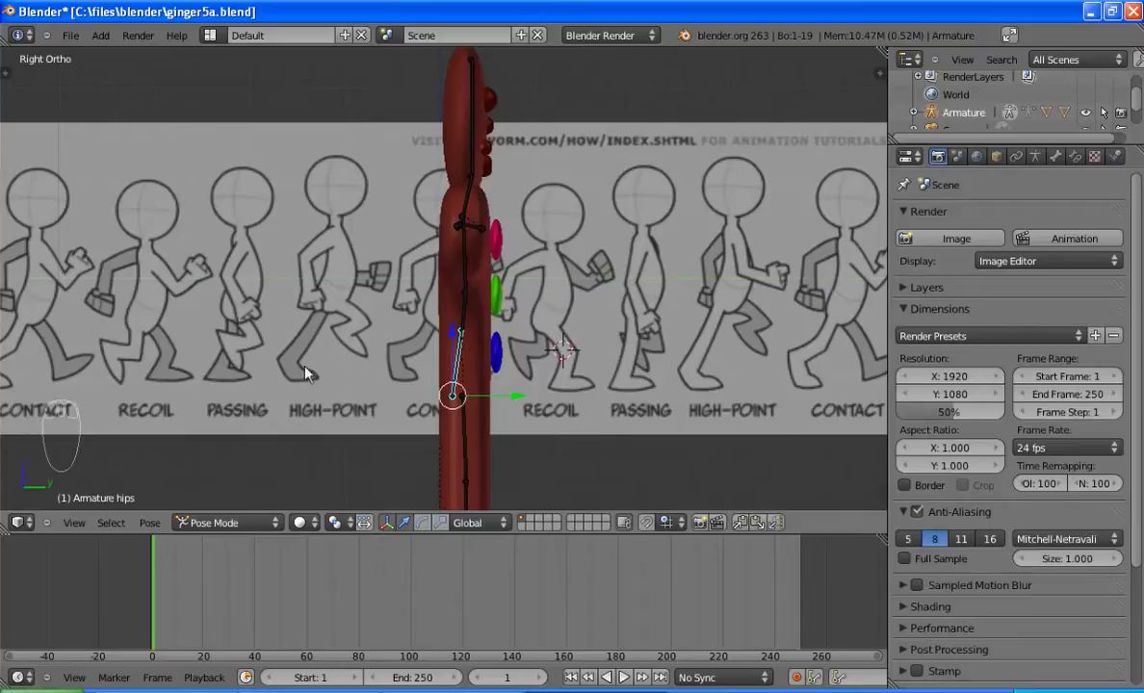
scroll(699, 452, "down", 1)
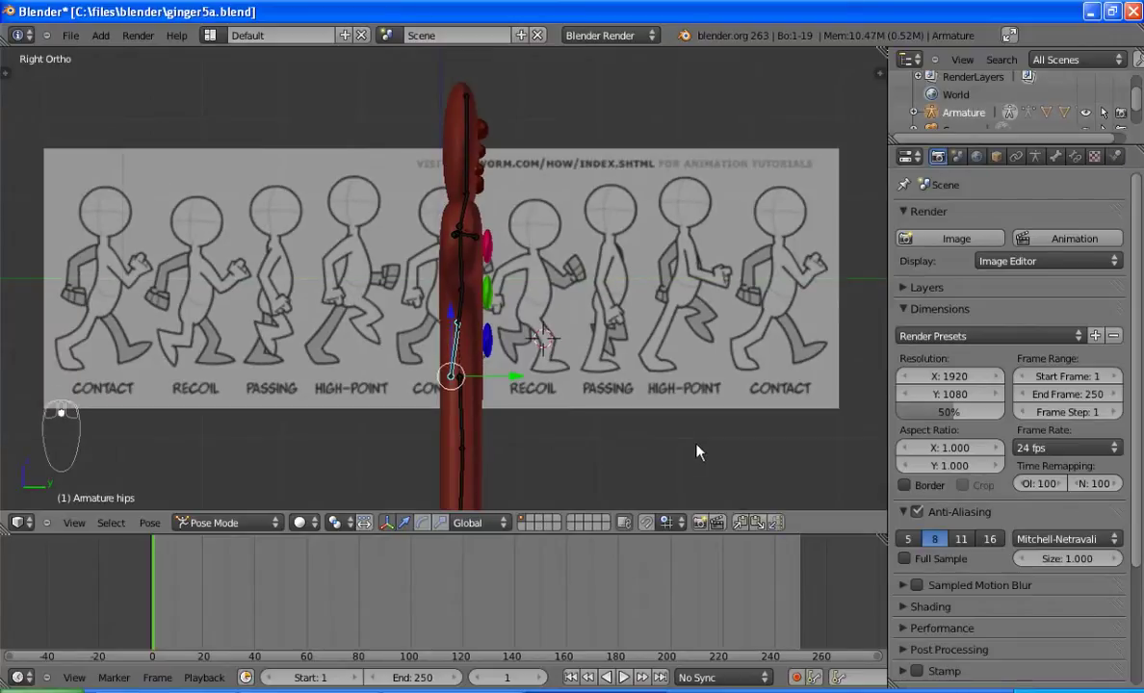
middle_click_drag(641, 400, 617, 404)
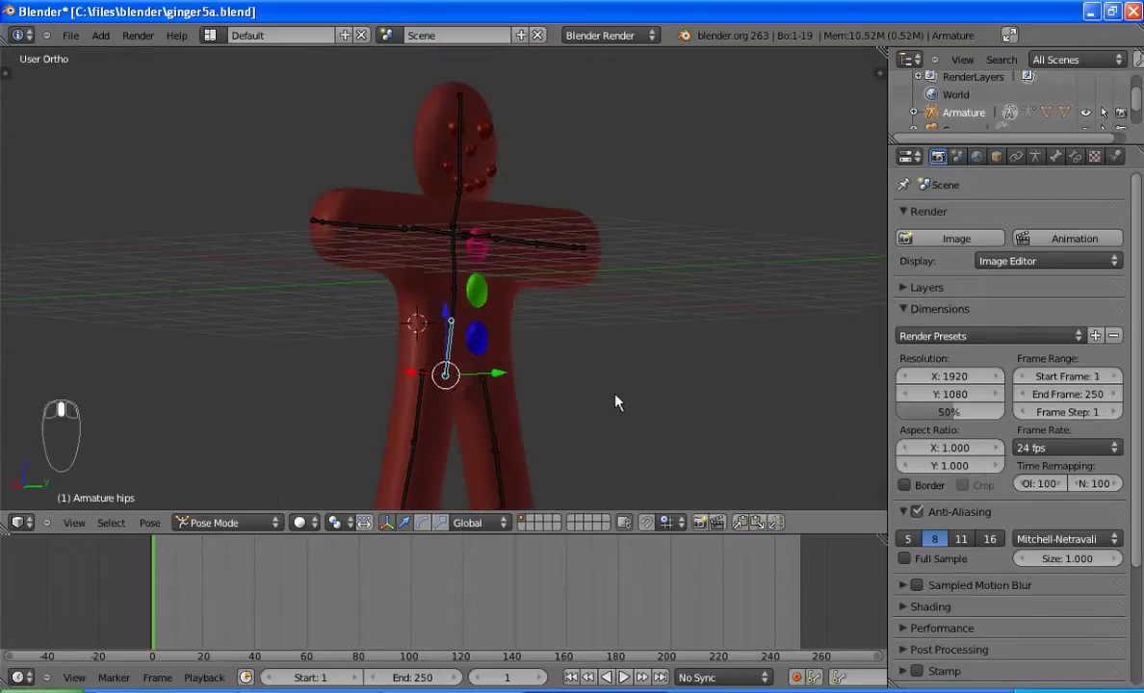
Step: Select all bones and insert a Rotation keyframe on frame 1, viewed from the right
key("a")
key("a")
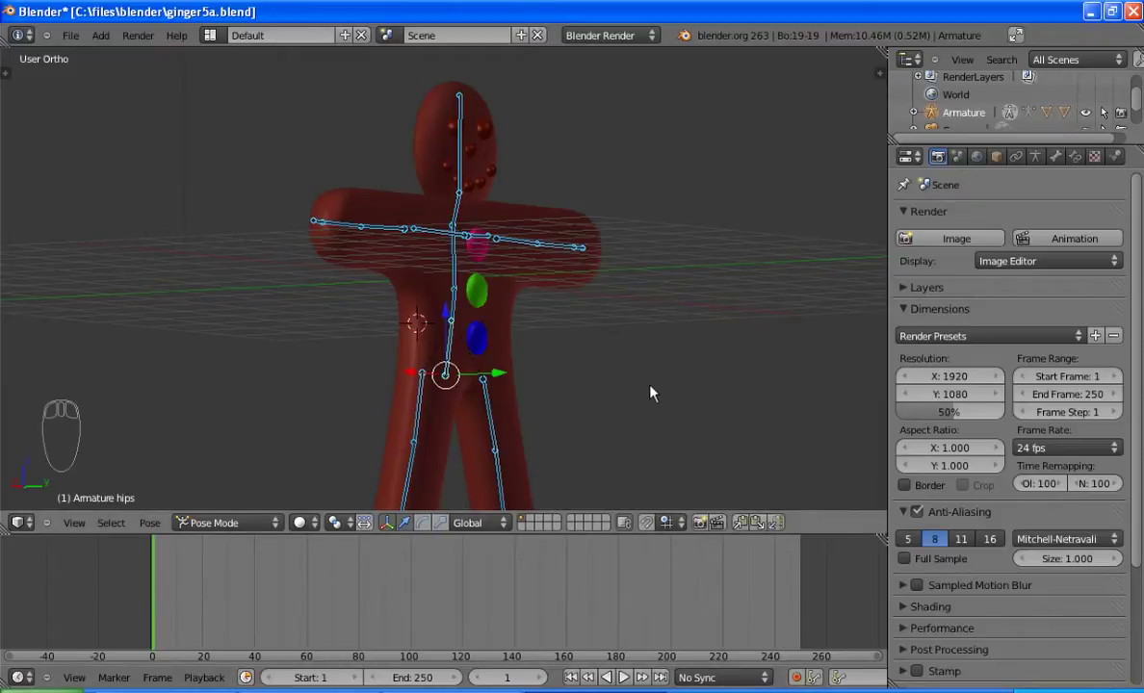
key("i")
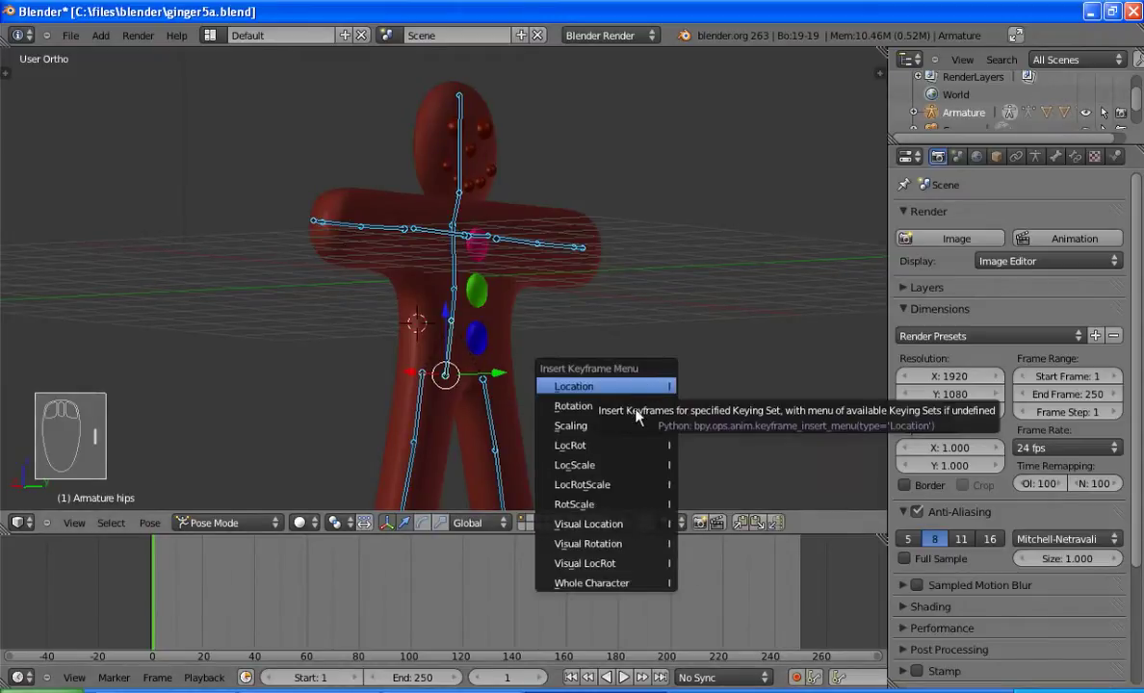
left_click(626, 407)
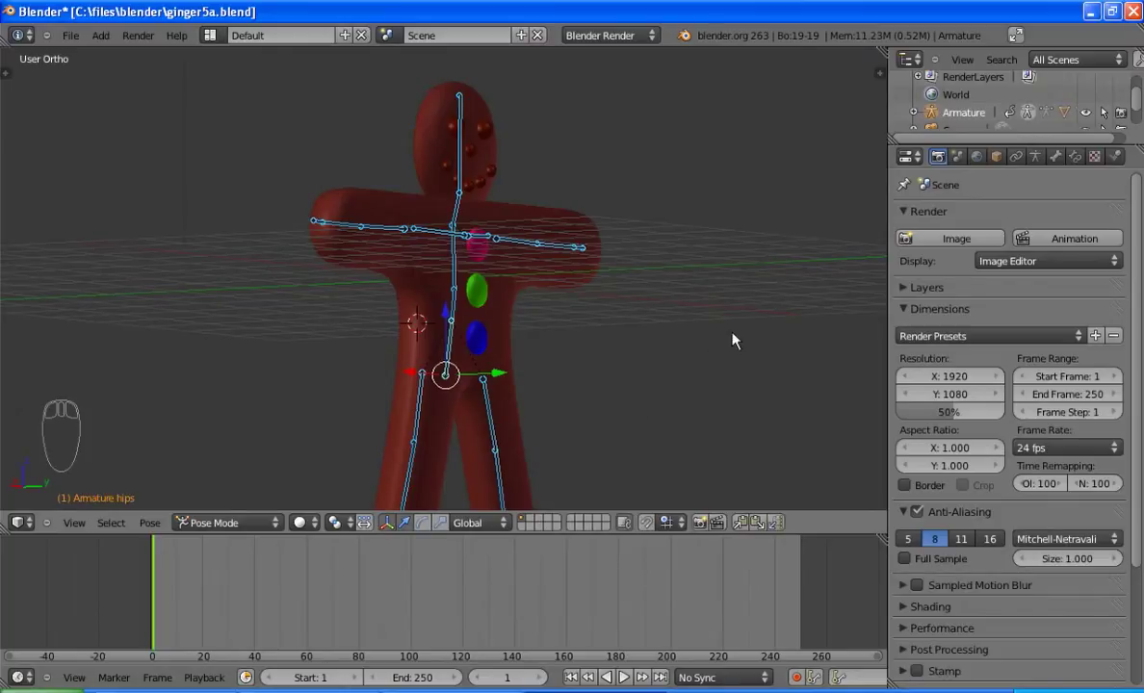
key("KP_3")
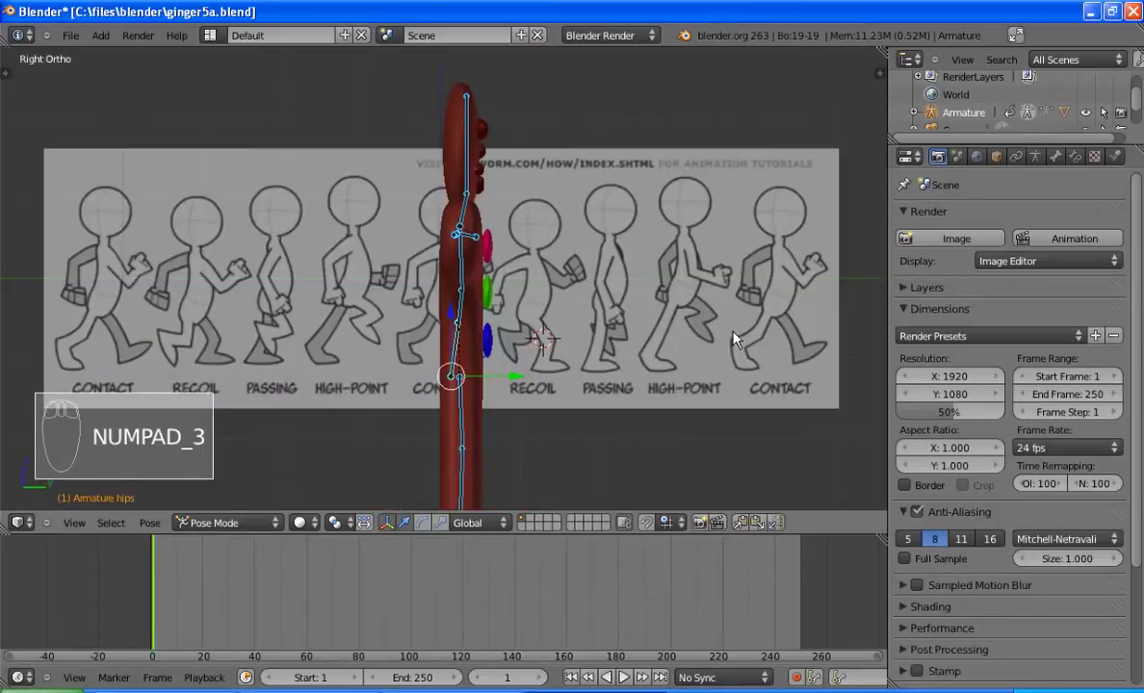
Step: Rotate the right thigh and right shin bones to swing the right leg back
middle_click_drag(740, 333, 636, 396)
scroll(434, 385, "down", 1)
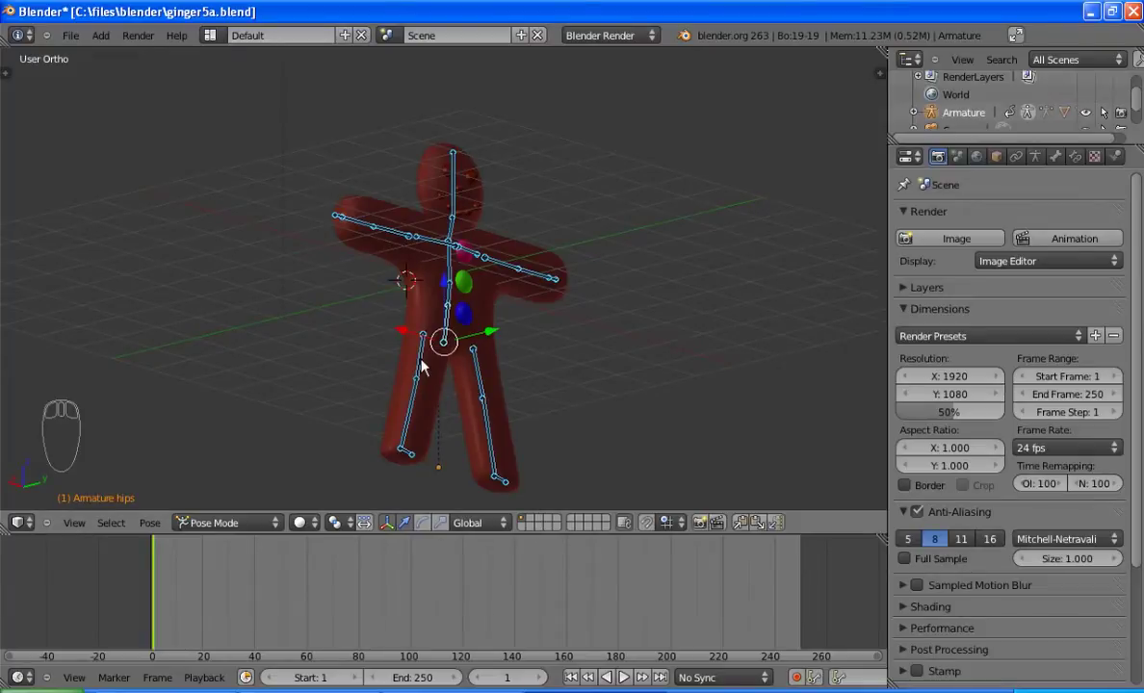
right_click(420, 370)
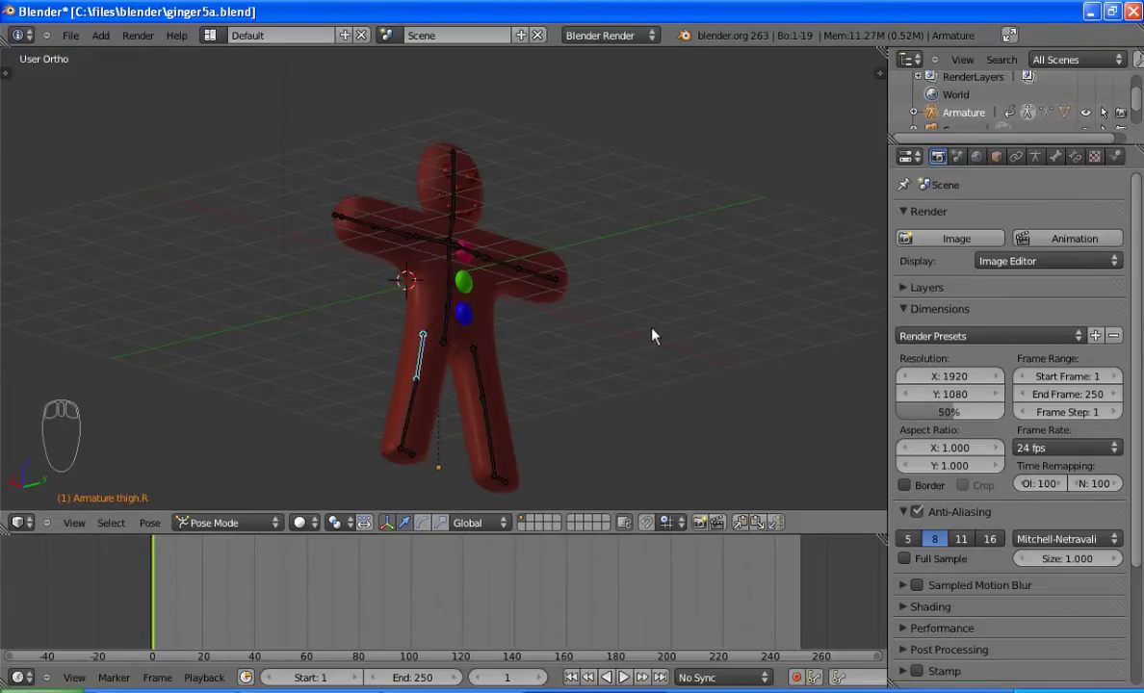
key("KP_3")
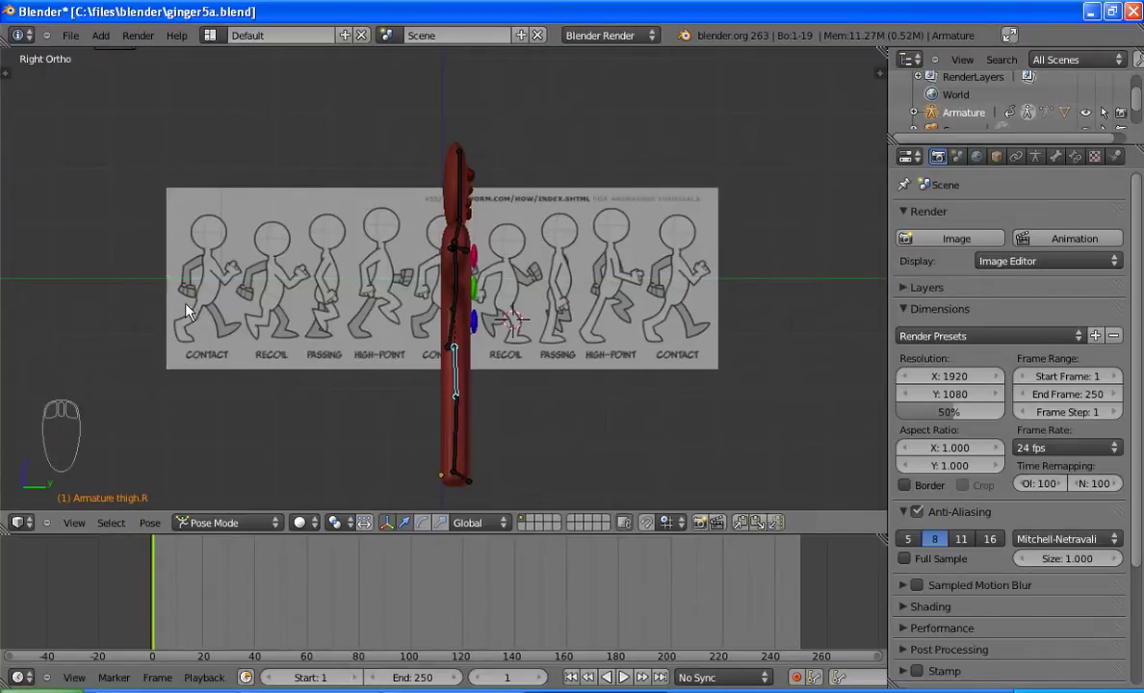
key("r")
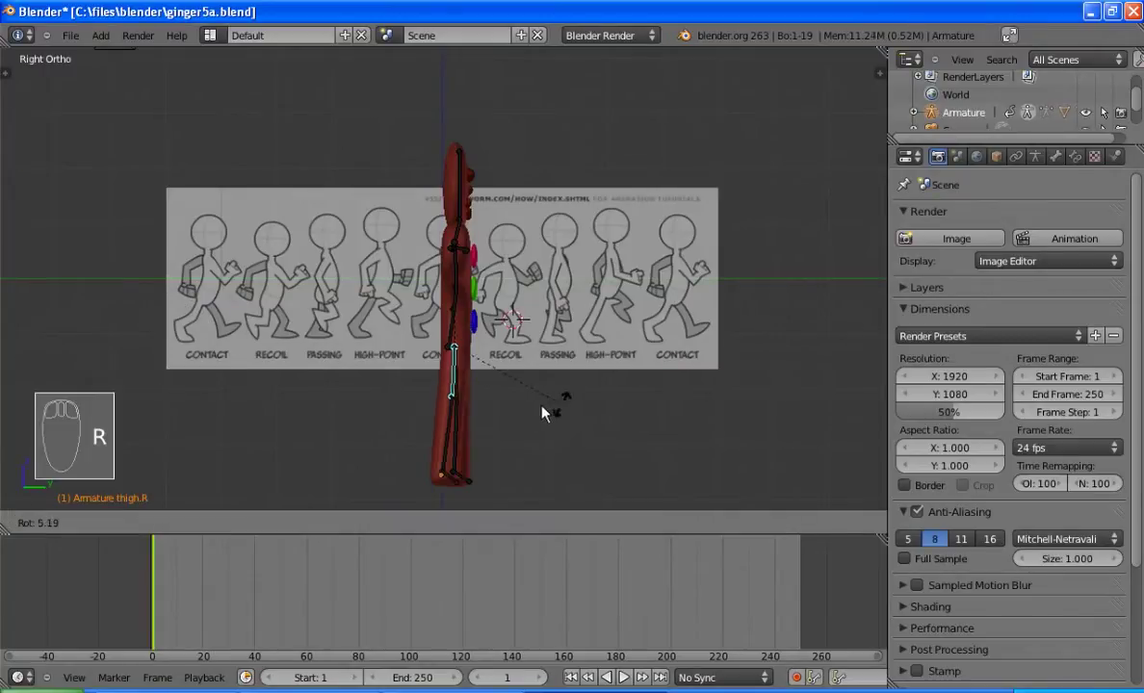
left_click(518, 411)
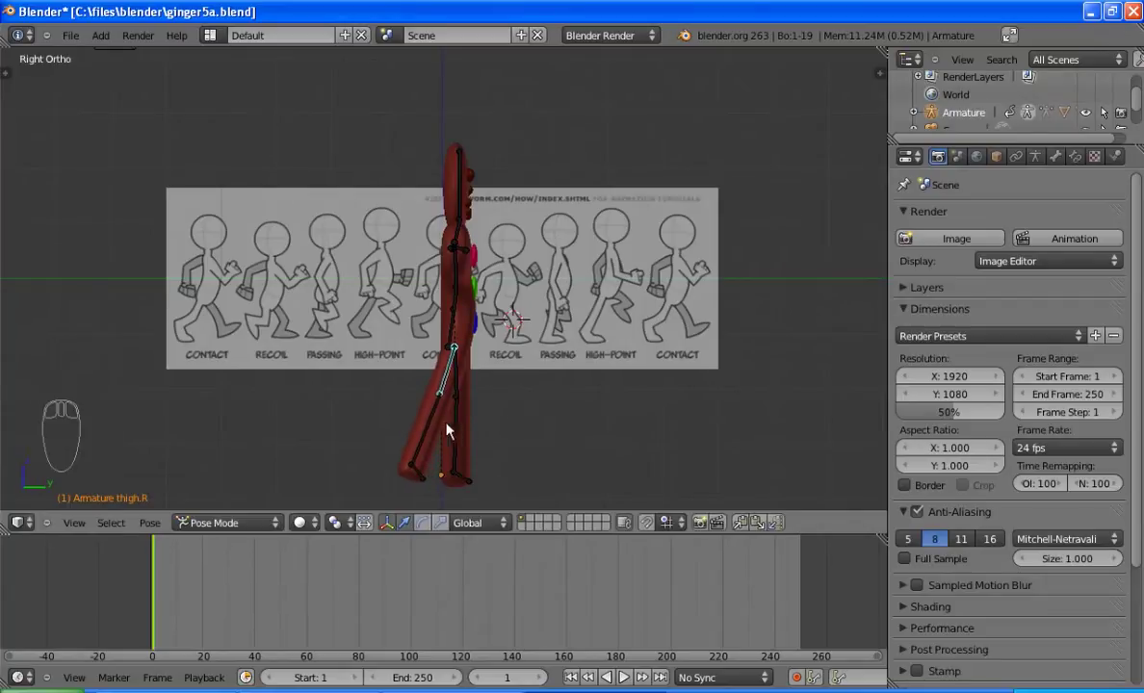
right_click(424, 448)
key("r")
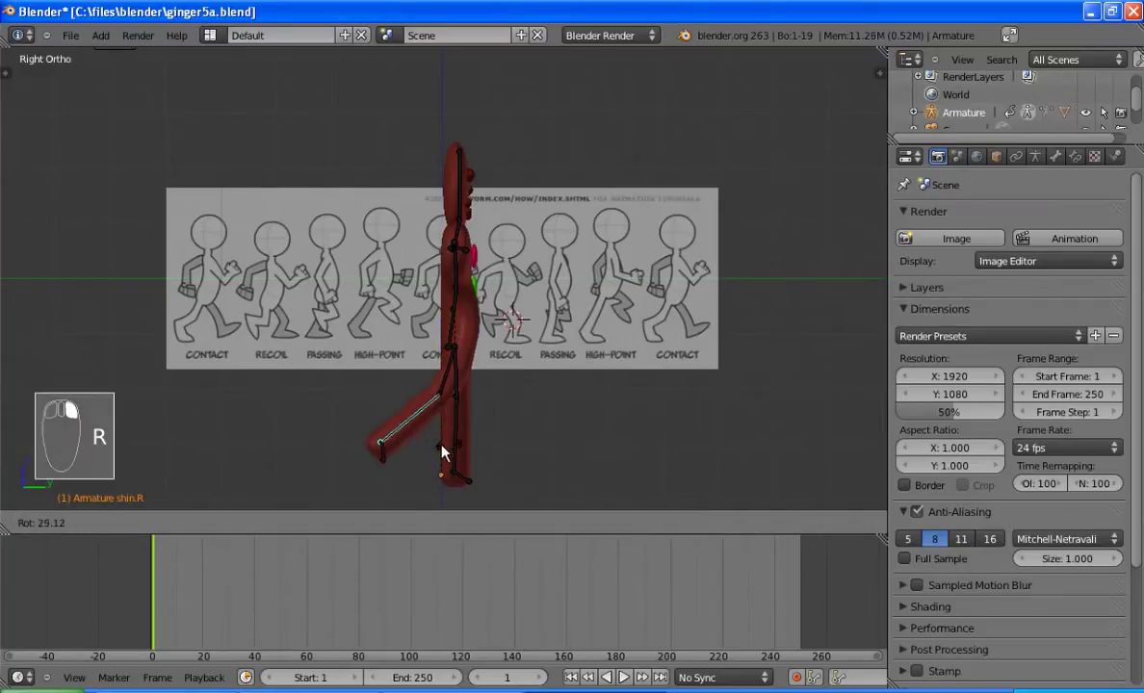
left_click(452, 451)
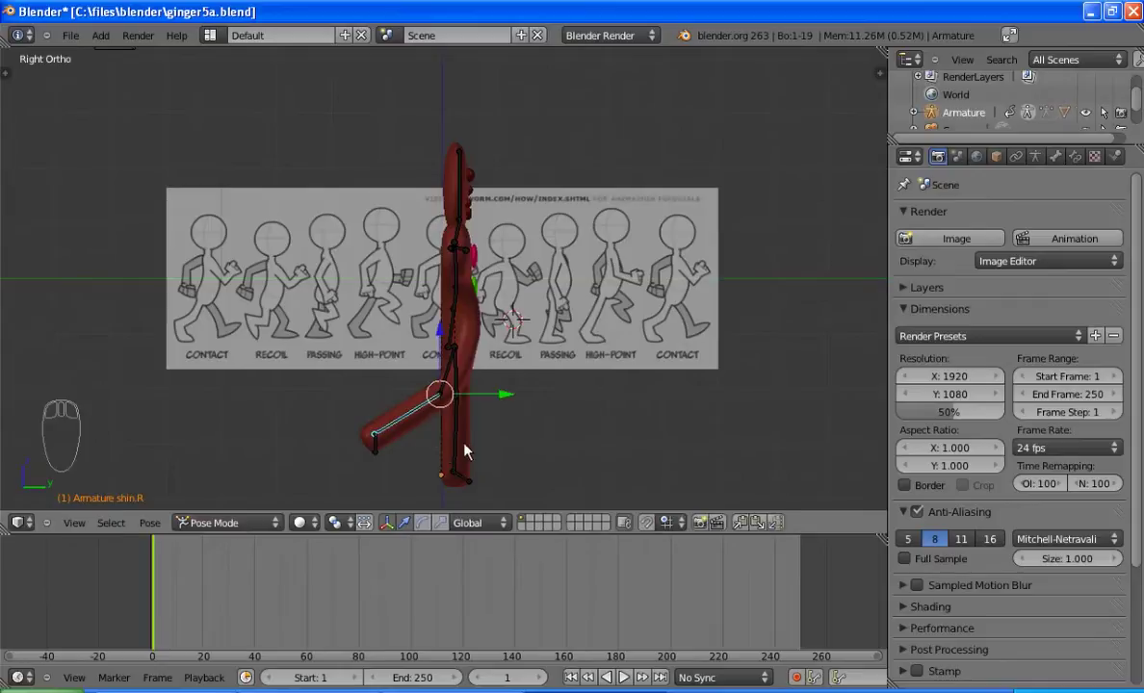
Step: Rotate the left thigh and left shin bones forward into the contact pose
middle_click_drag(545, 427, 476, 422)
right_click(547, 383)
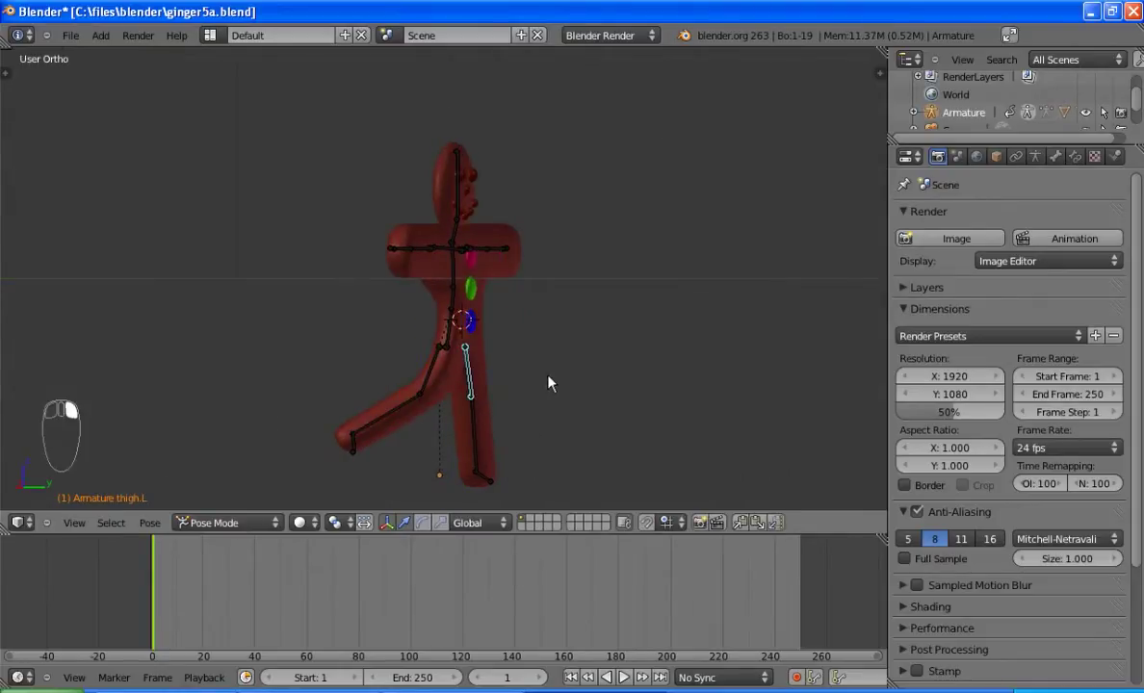
key("KP_3")
key("r")
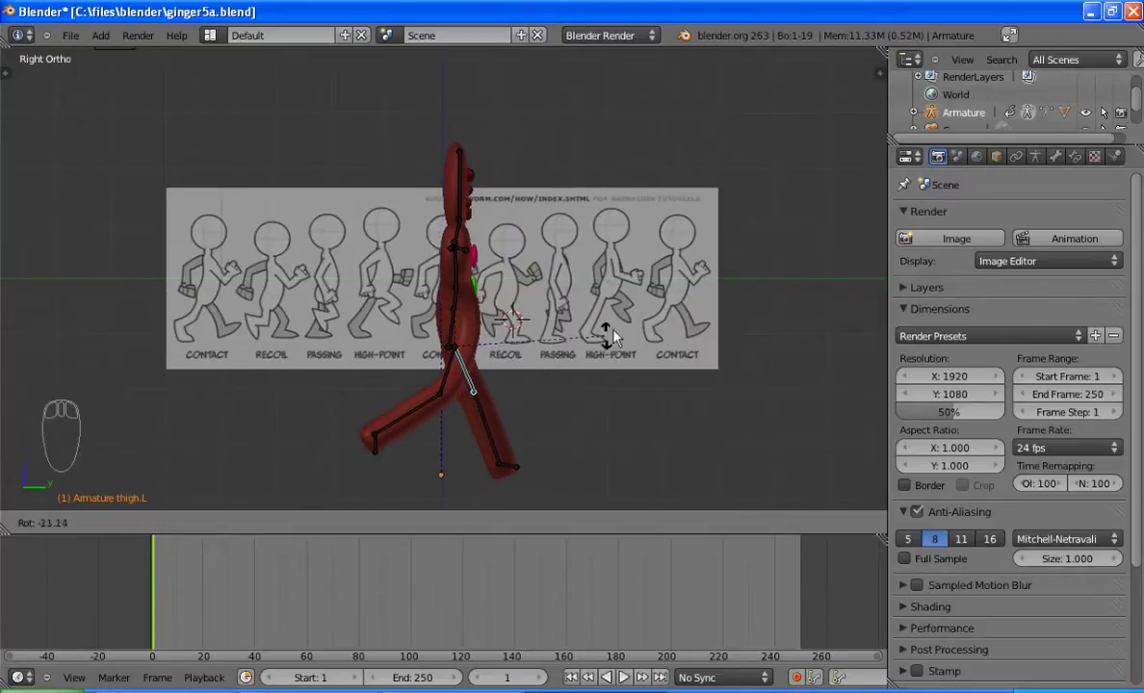
left_click(591, 407)
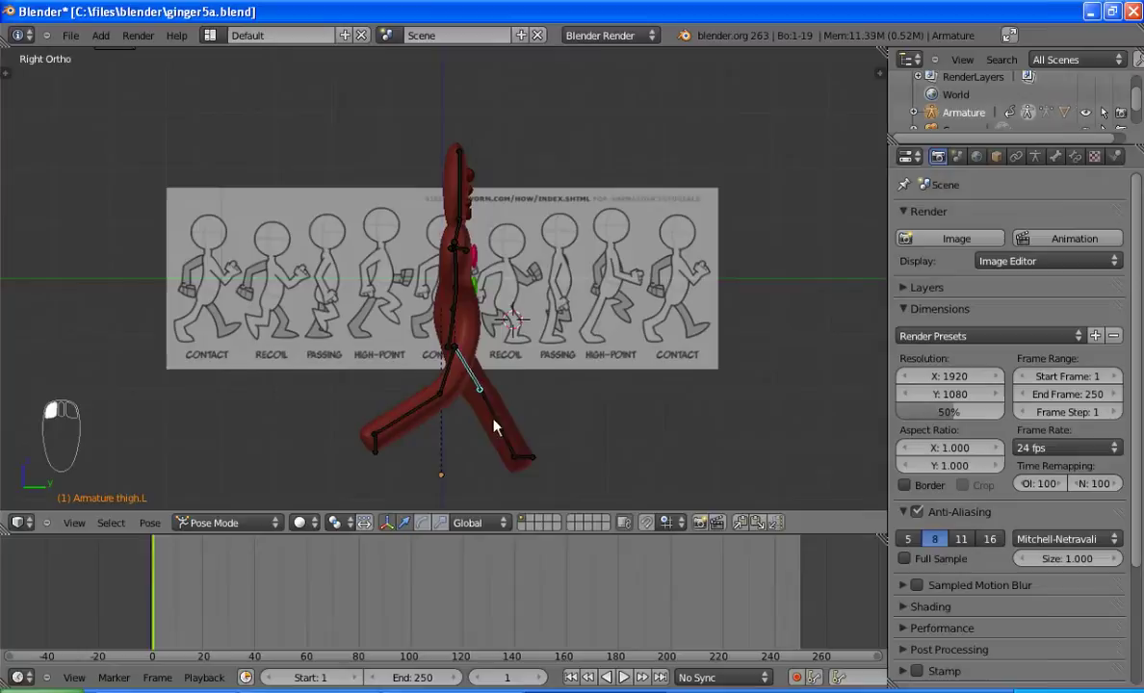
right_click(497, 426)
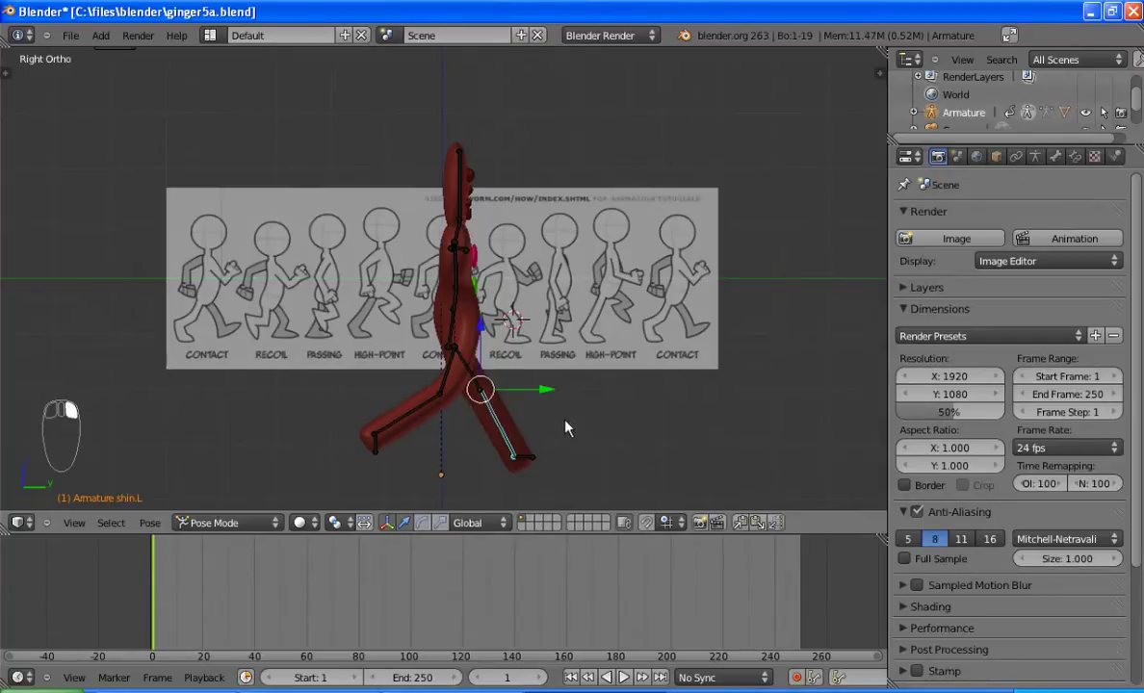
key("r")
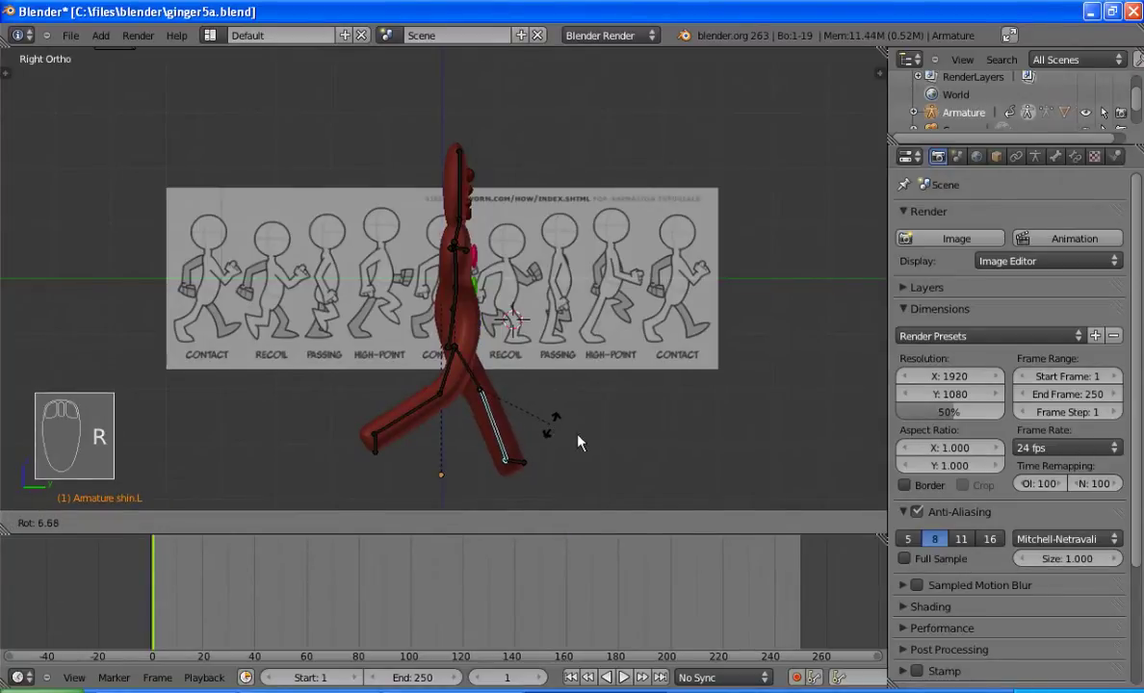
left_click(577, 442)
left_click(577, 443)
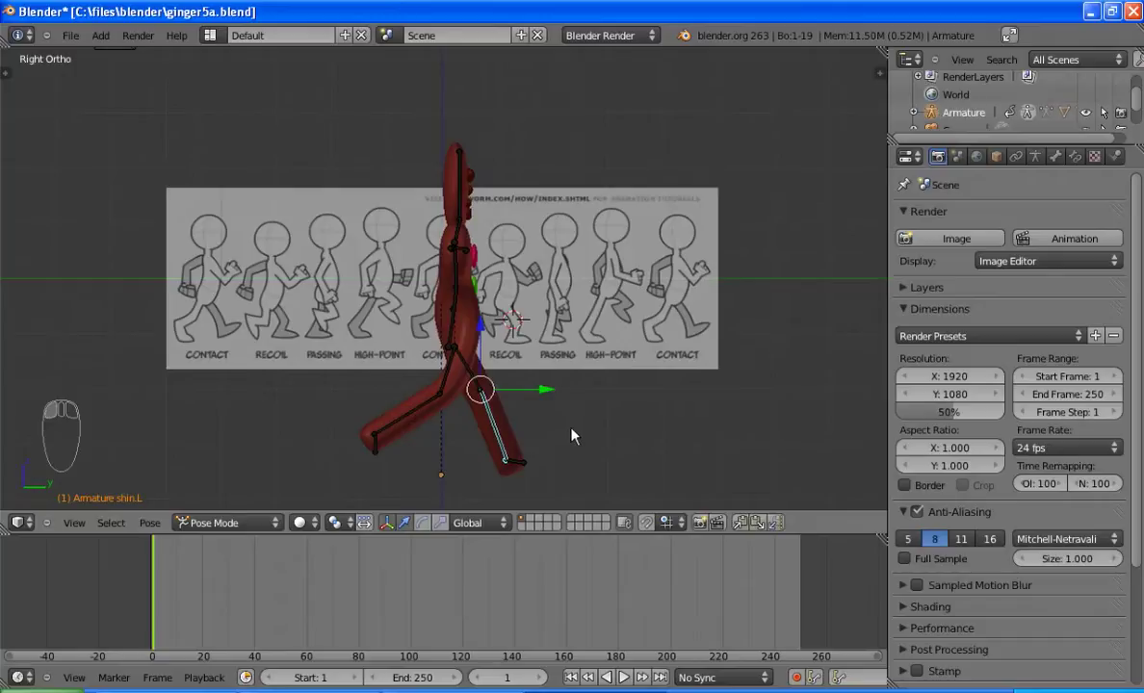
Step: In front view, rotate both upper arm bones down from the T-pose
middle_click_drag(628, 388, 558, 411)
middle_click_drag(463, 323, 515, 329)
key("KP_1")
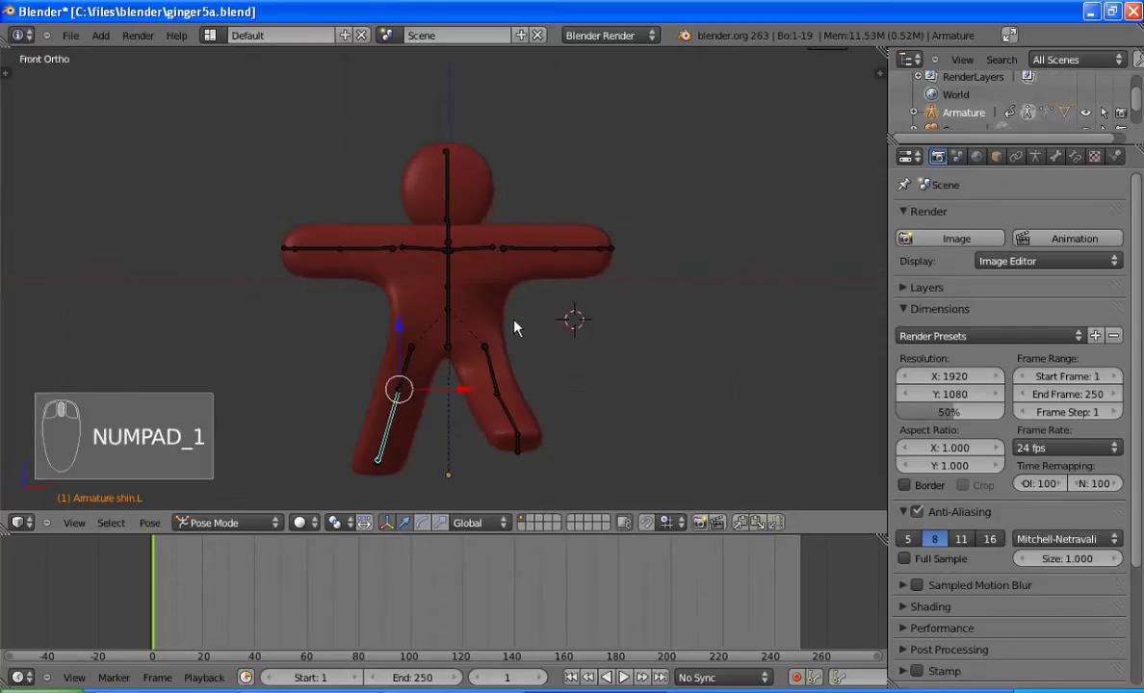
left_click(369, 254)
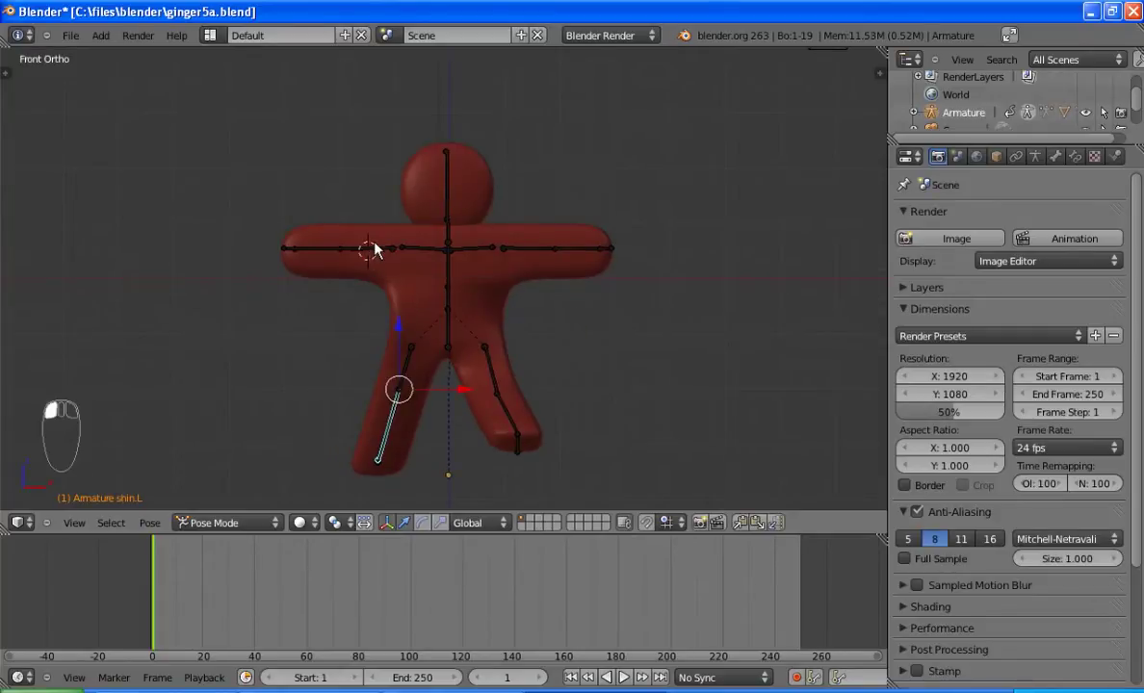
right_click(378, 248)
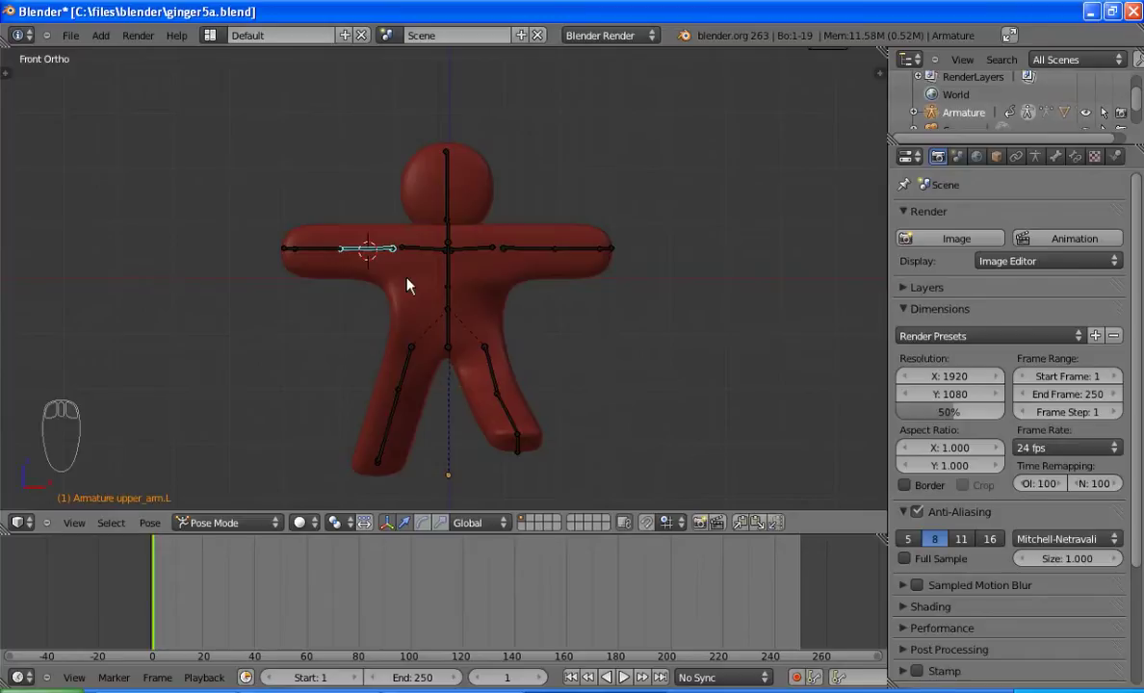
key("r")
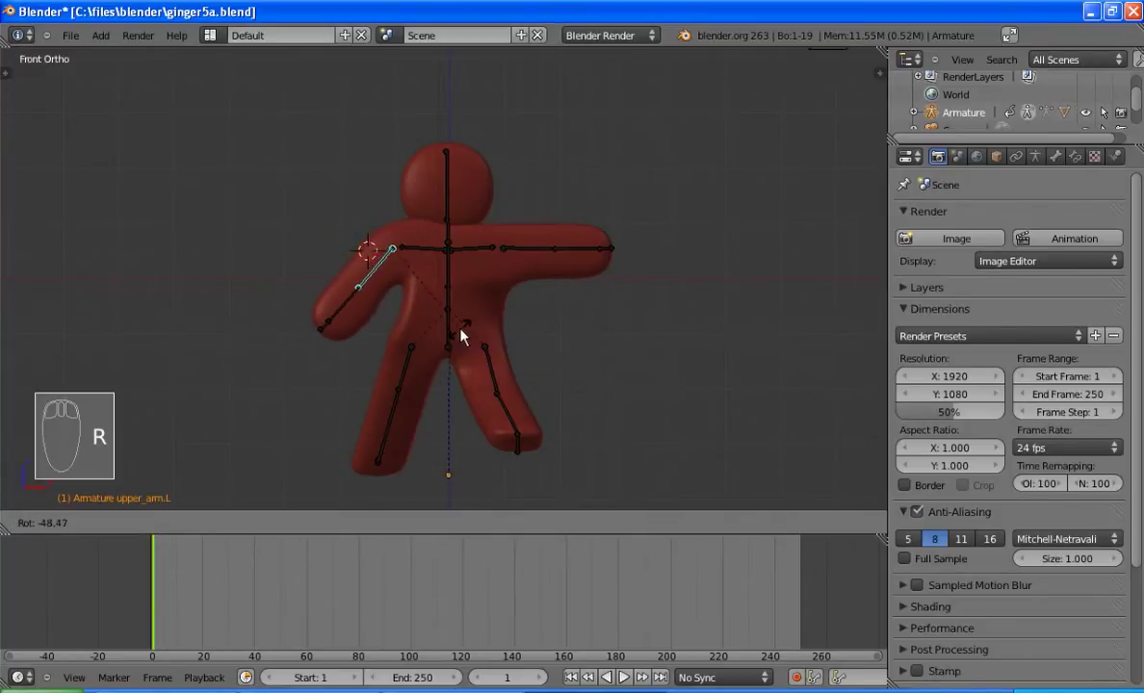
left_click(451, 303)
right_click(524, 252)
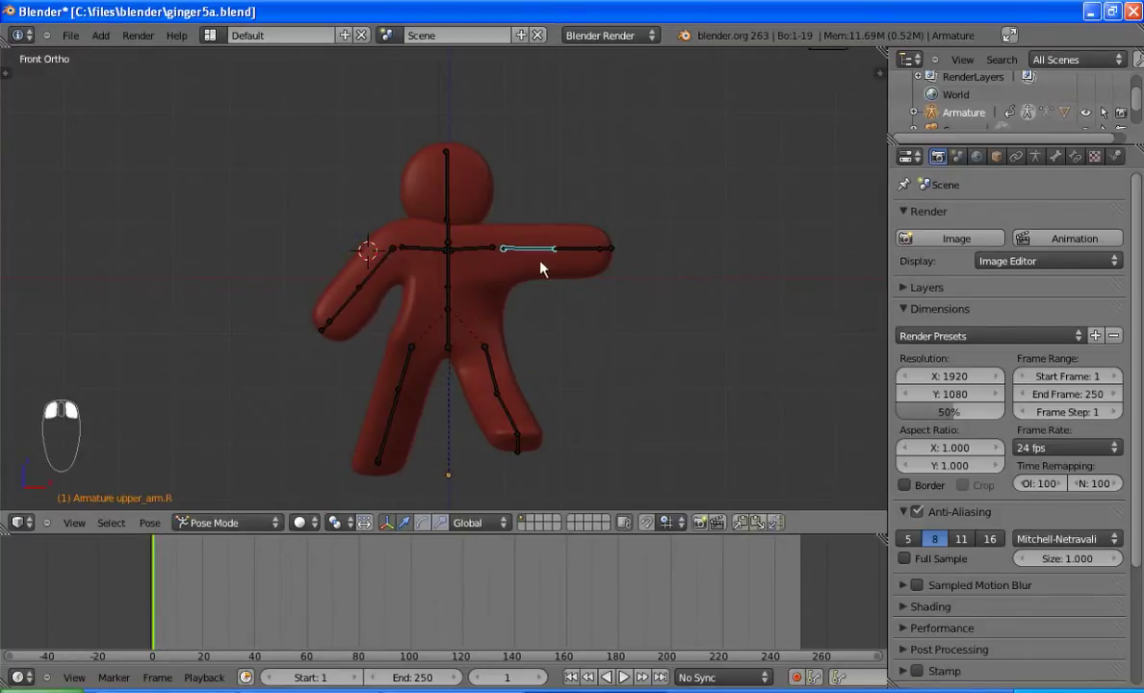
key("r")
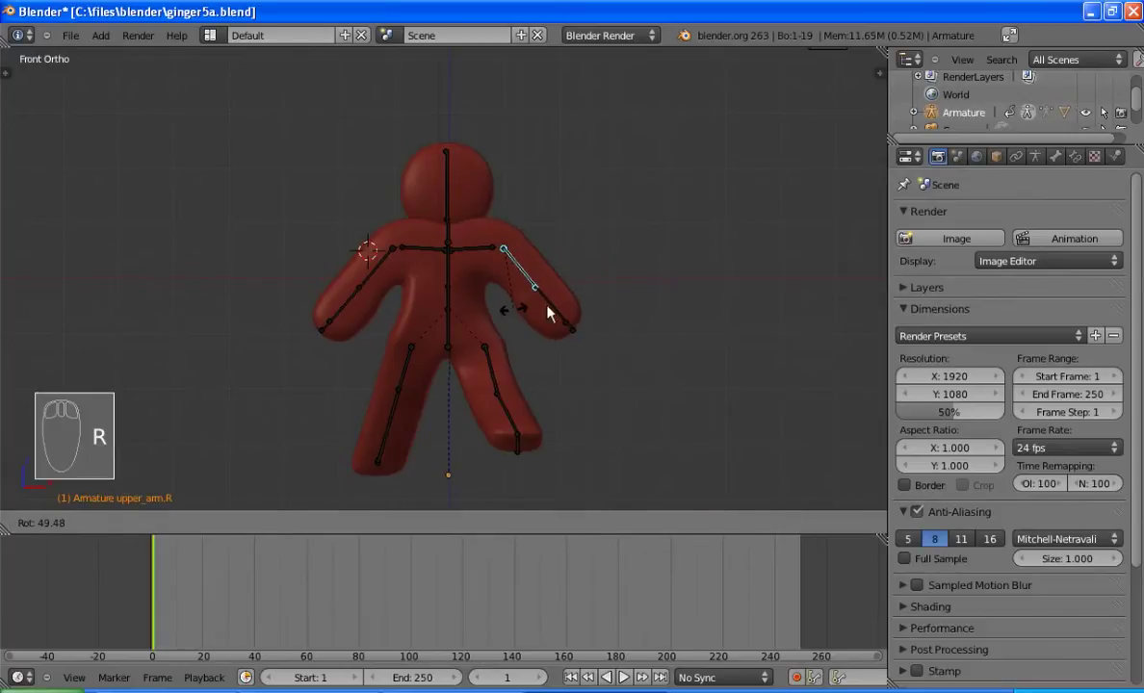
left_click(549, 311)
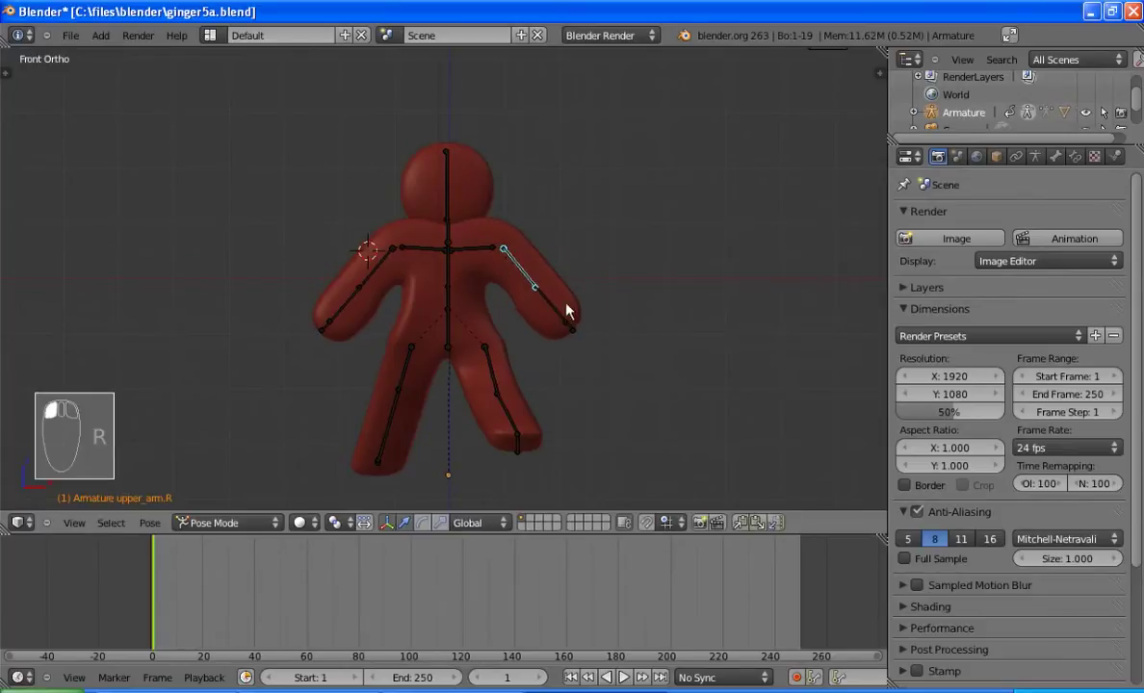
Step: Bend the left and right forearm bones, then return to the right side view
right_click(340, 311)
key("r")
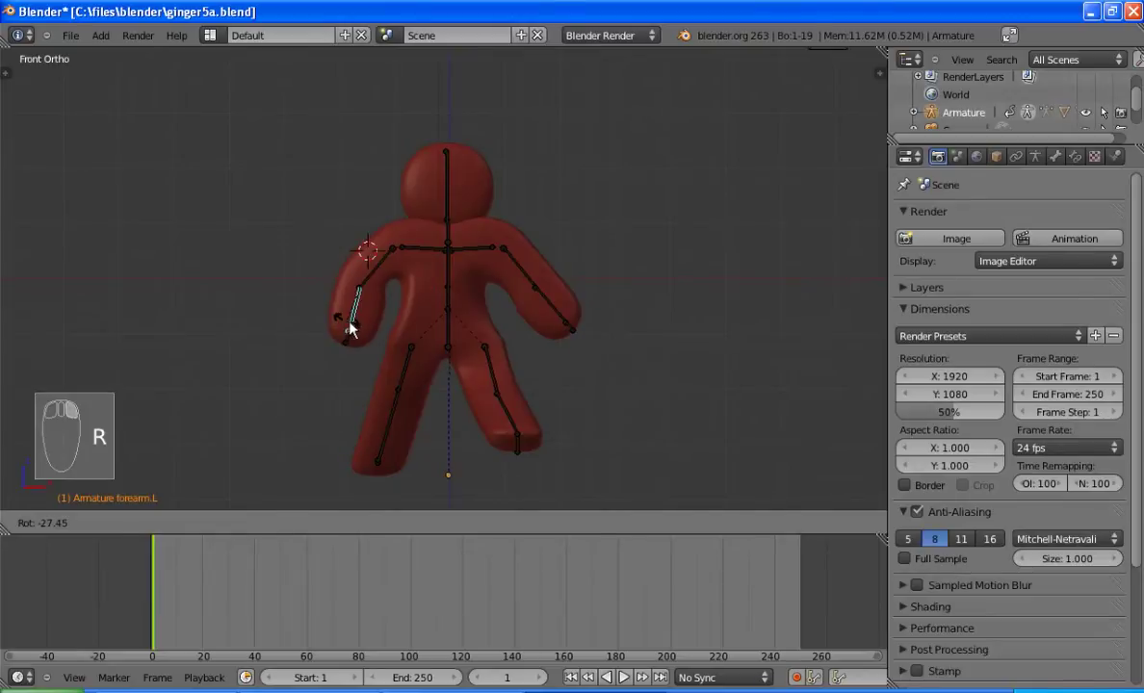
left_click(348, 328)
right_click(574, 316)
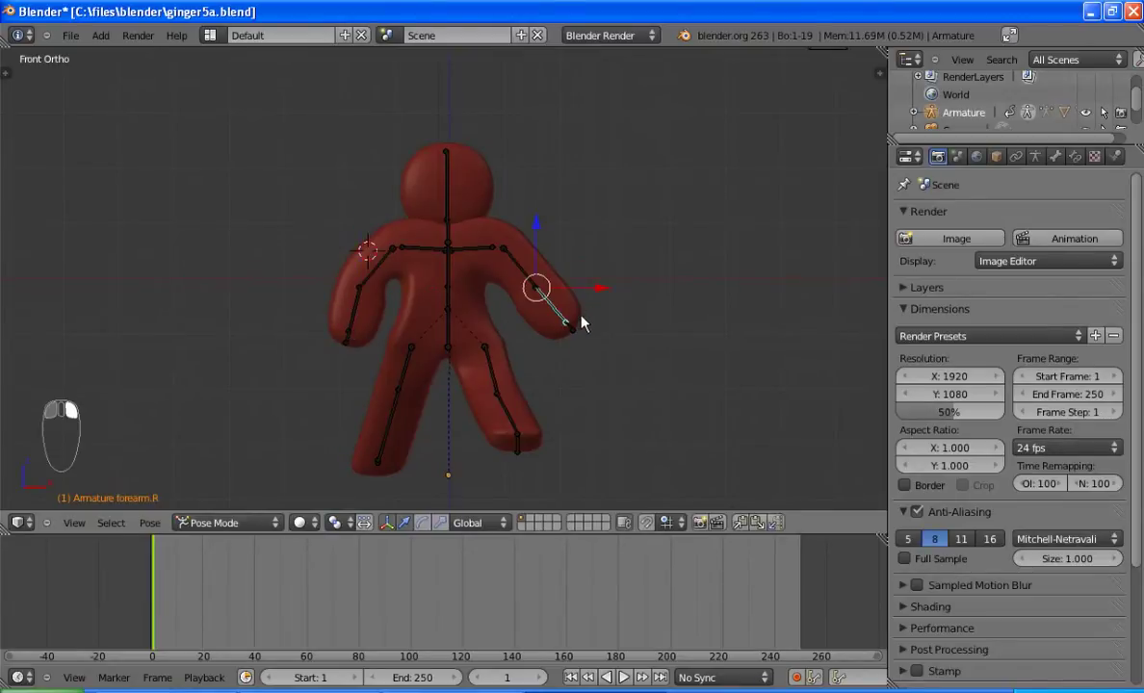
key("r")
left_click(671, 322)
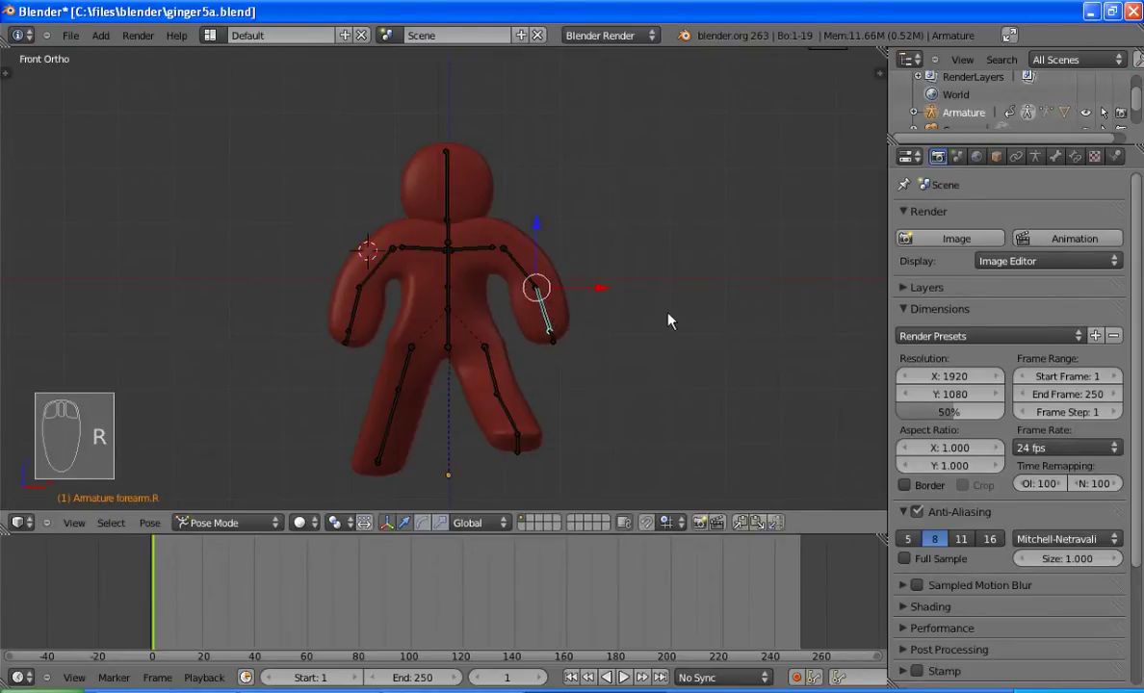
key("KP_3")
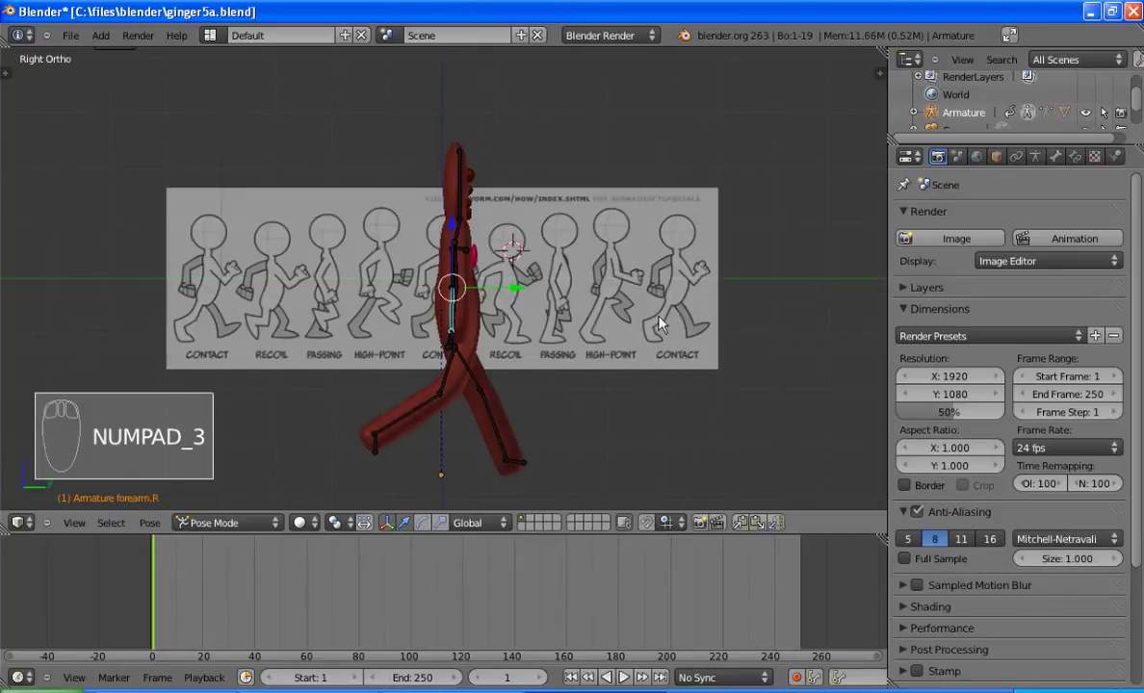
Step: Swing the right upper arm forward and raise the right forearm forward
middle_click_drag(612, 327, 459, 274)
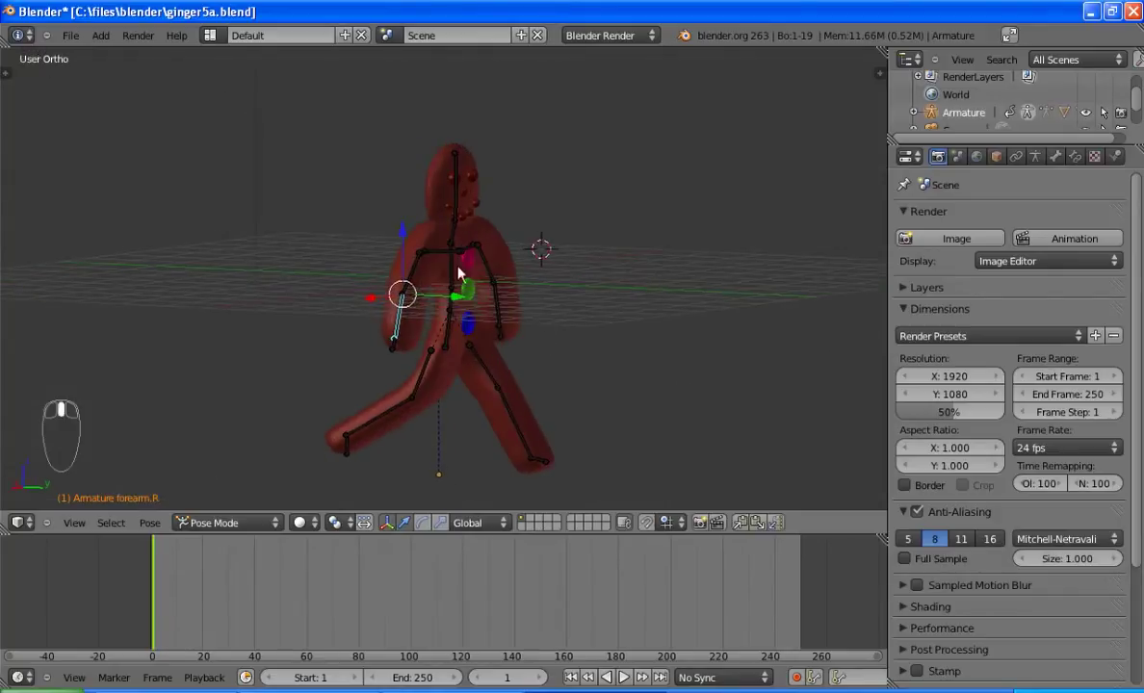
right_click(408, 277)
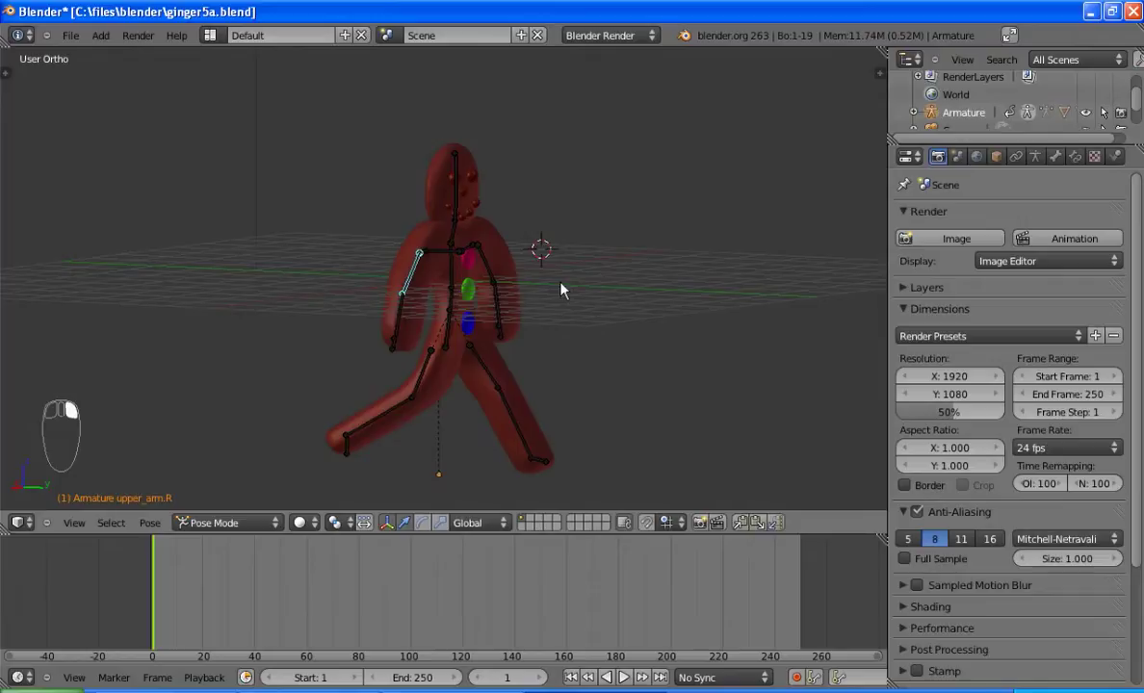
key("KP_3")
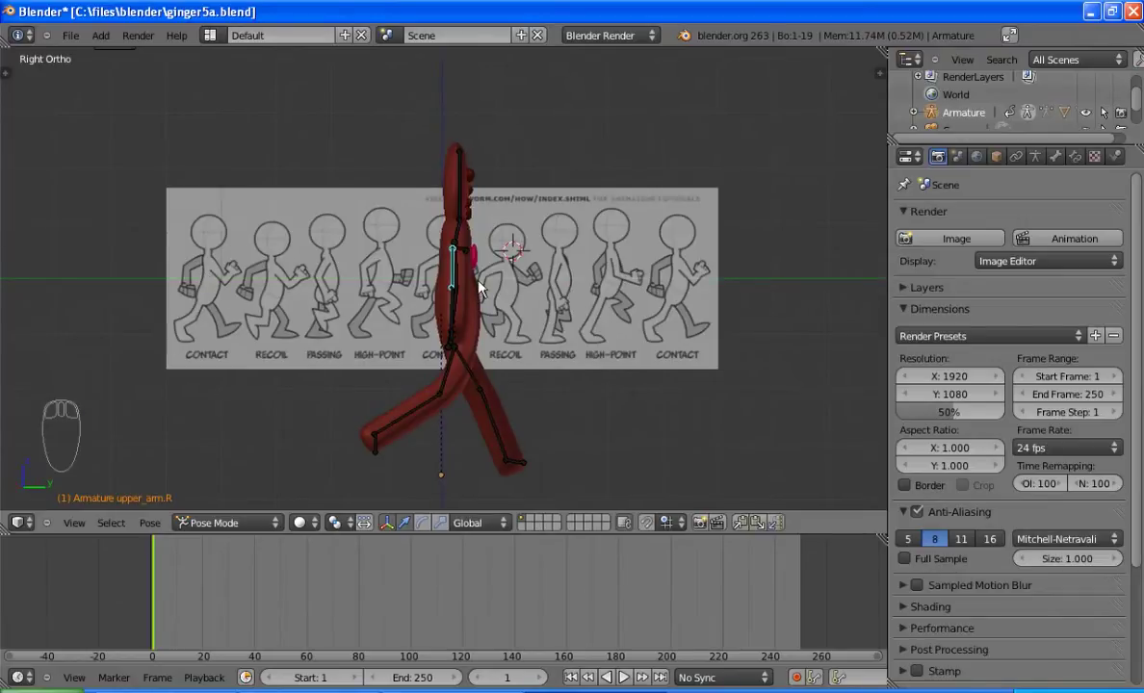
key("r")
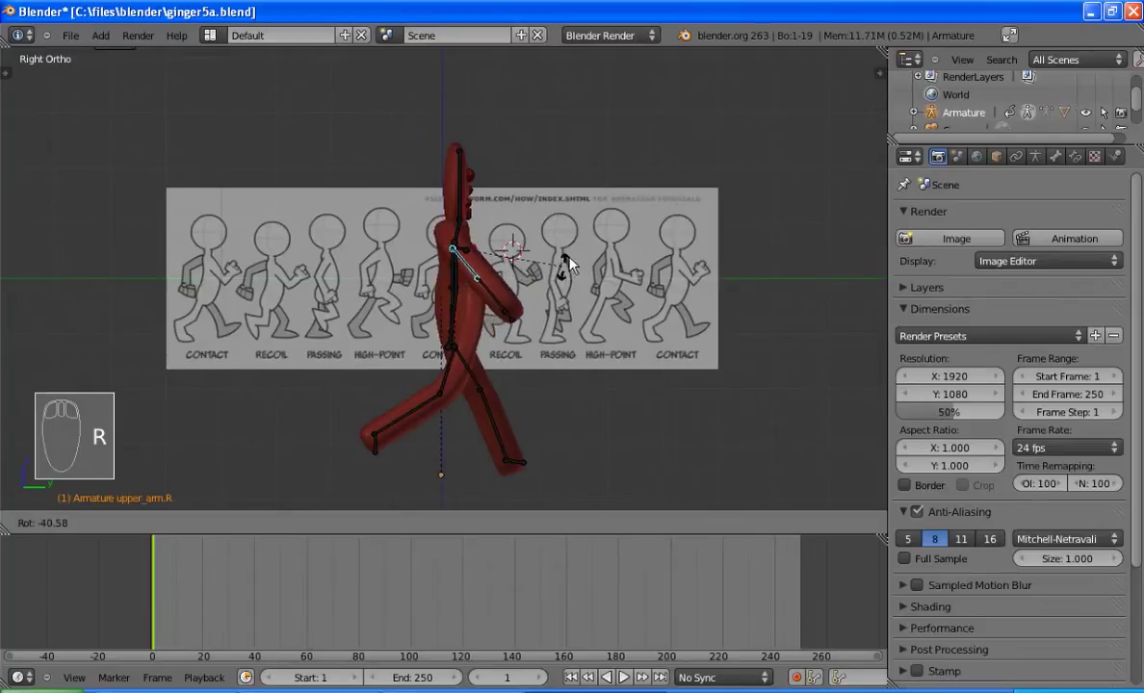
left_click(500, 301)
right_click(501, 300)
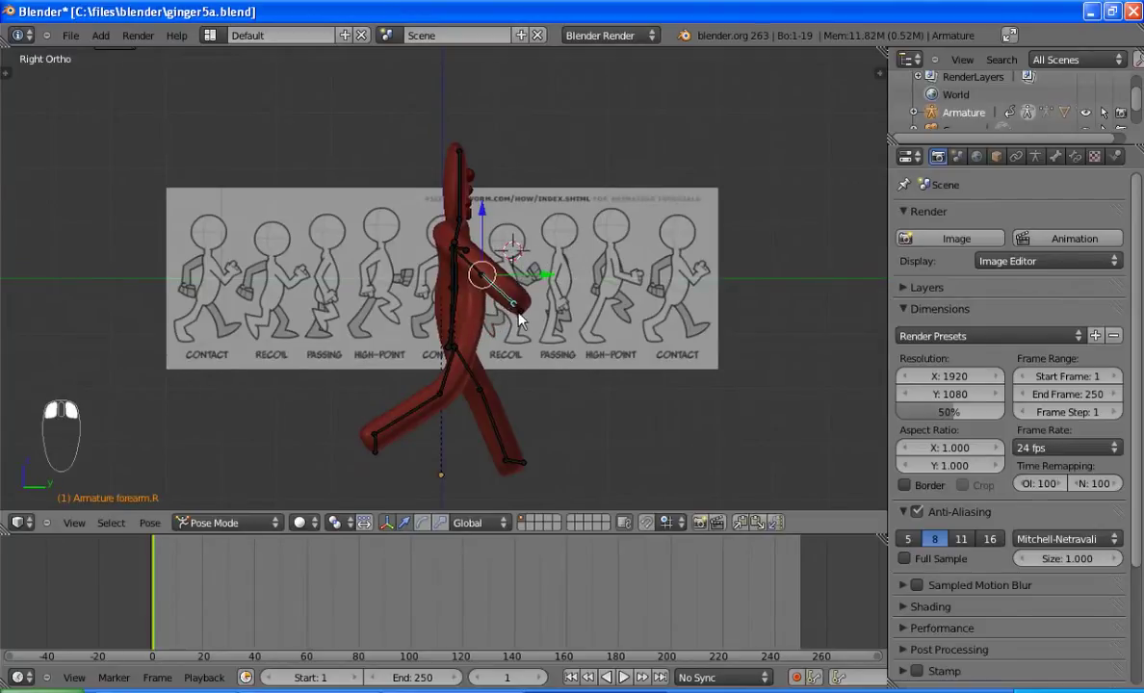
key("r")
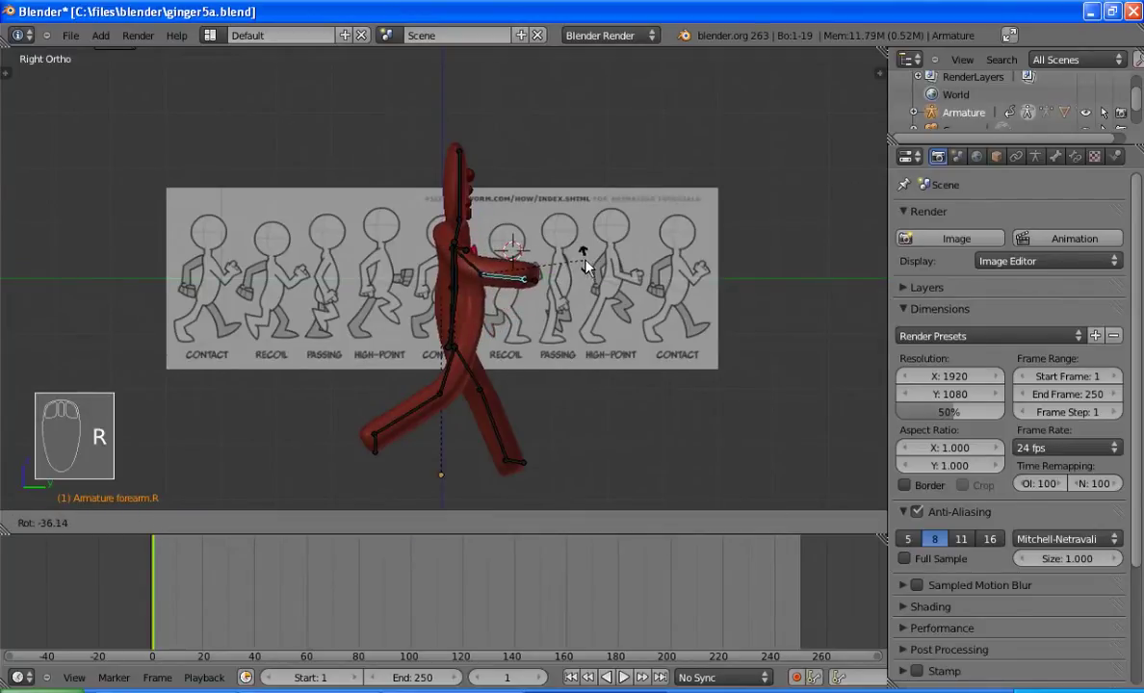
left_click(580, 262)
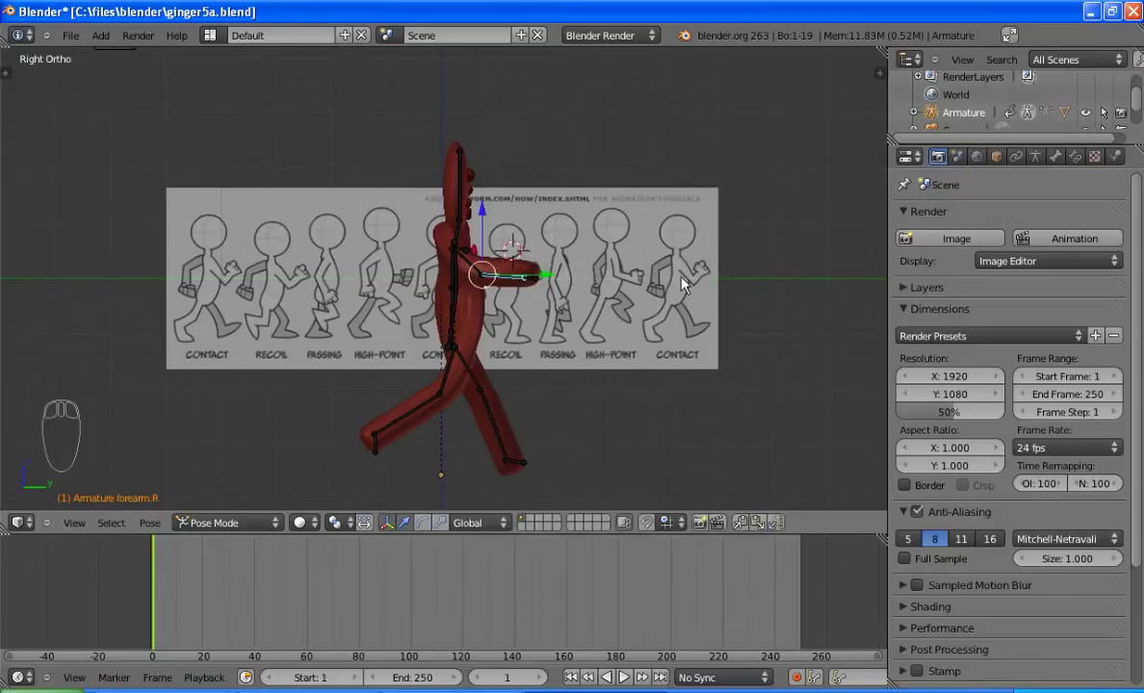
Step: Swing the left upper arm backward and bend the left forearm to match the contact drawing
middle_click_drag(583, 264, 510, 247)
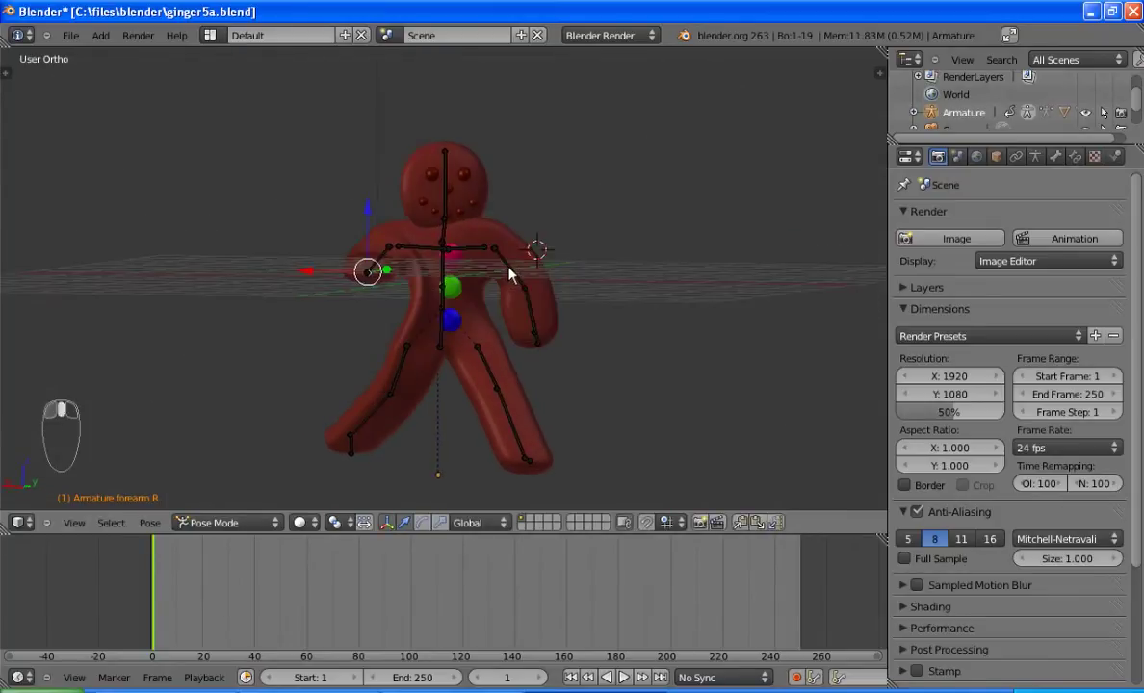
right_click(510, 253)
key("KP_3")
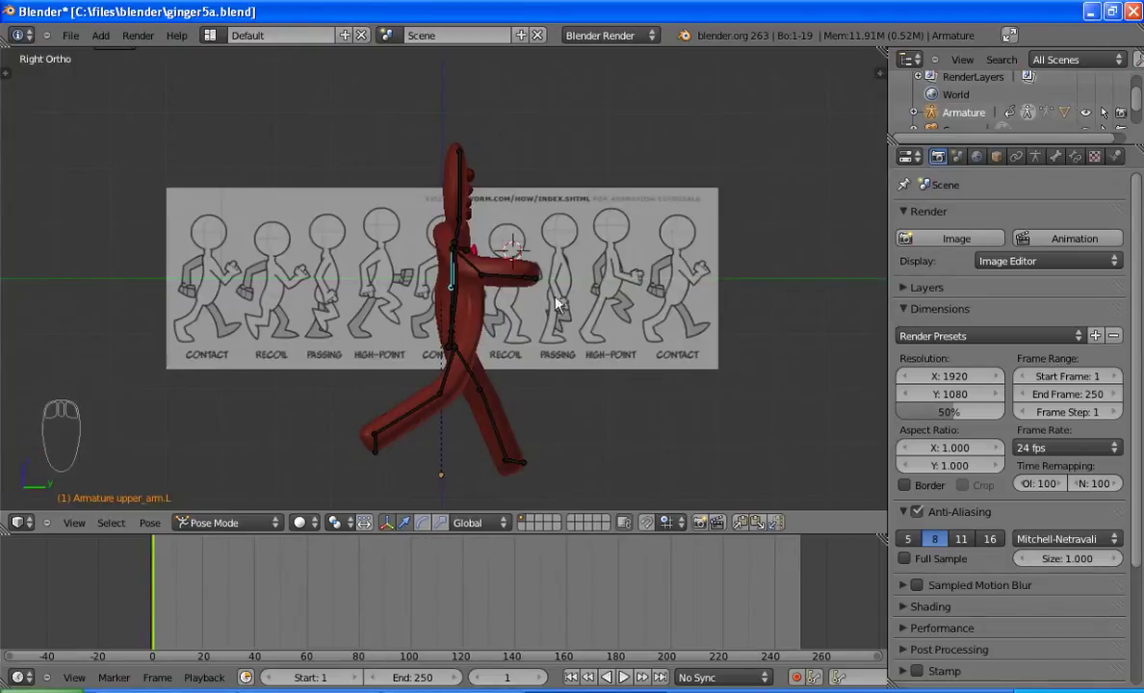
key("r")
left_click(442, 273)
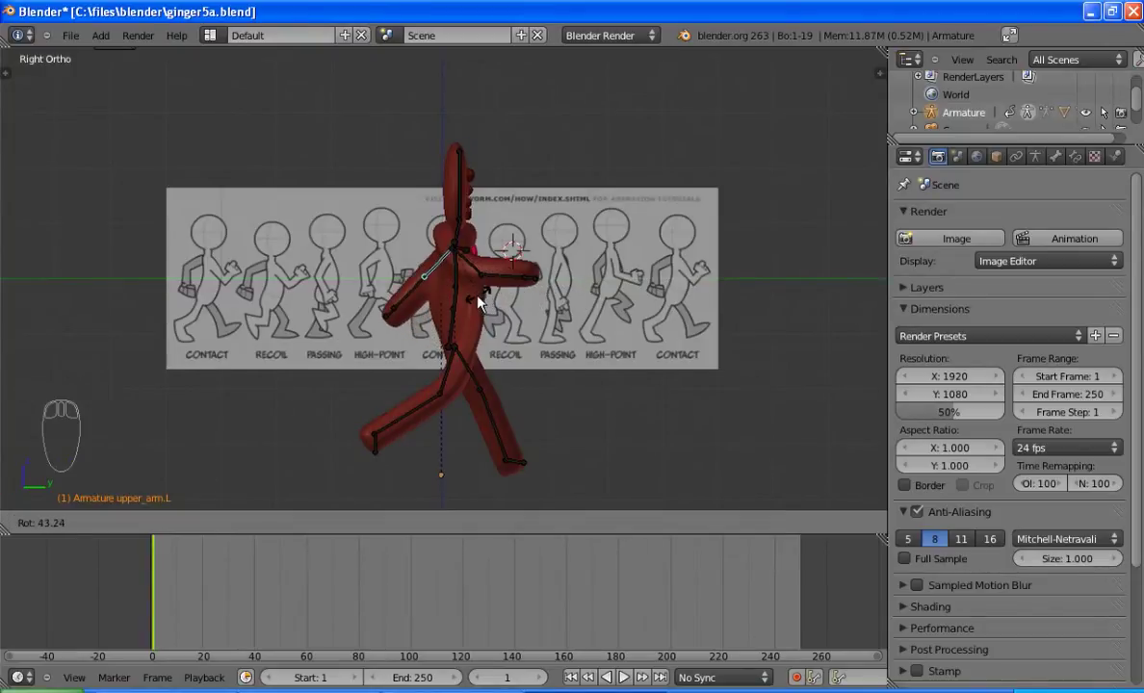
right_click(390, 304)
key("r")
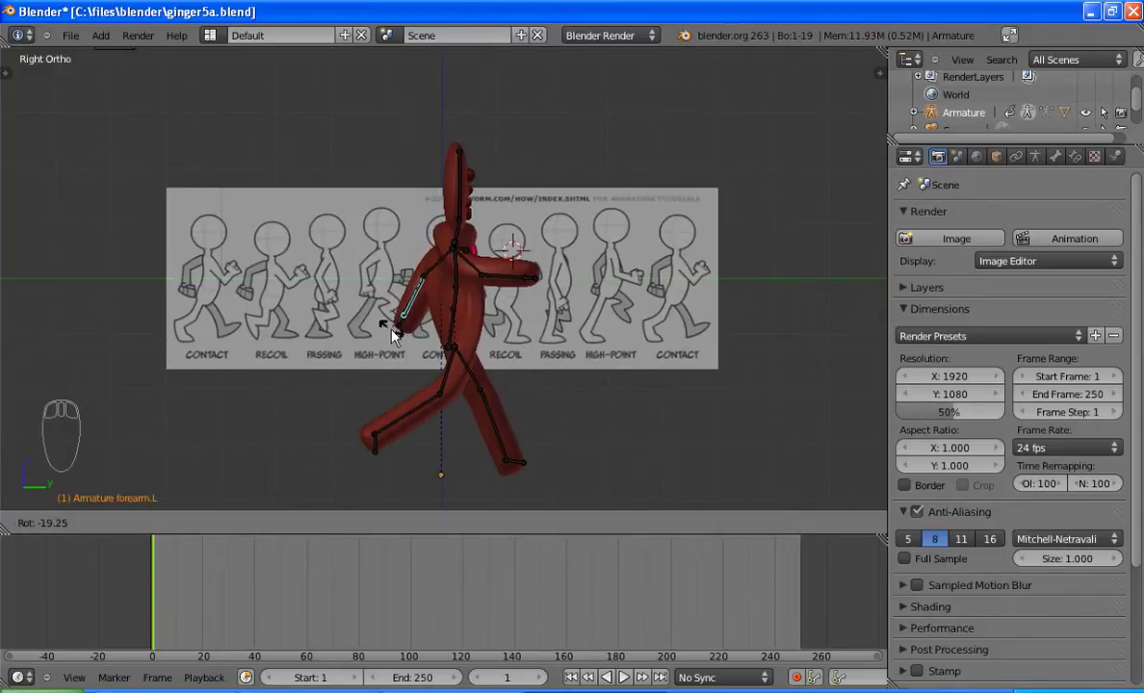
left_click(390, 329)
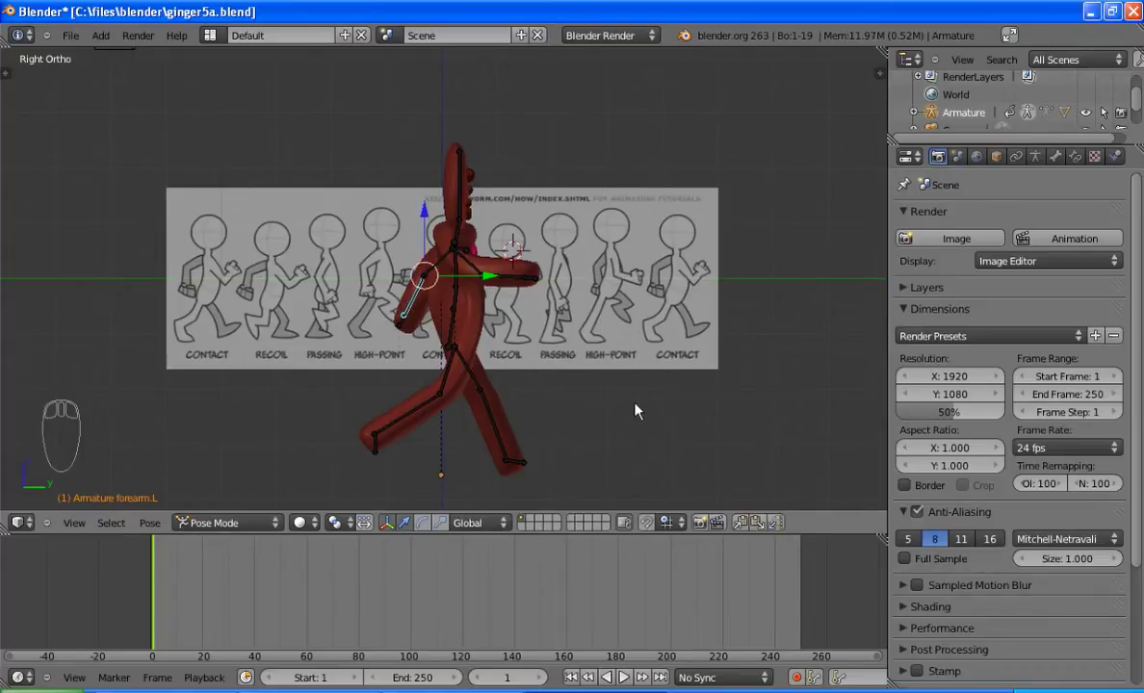
Step: Key the rotation of all bones on frame 1, then advance to frame 2
key("a")
key("a")
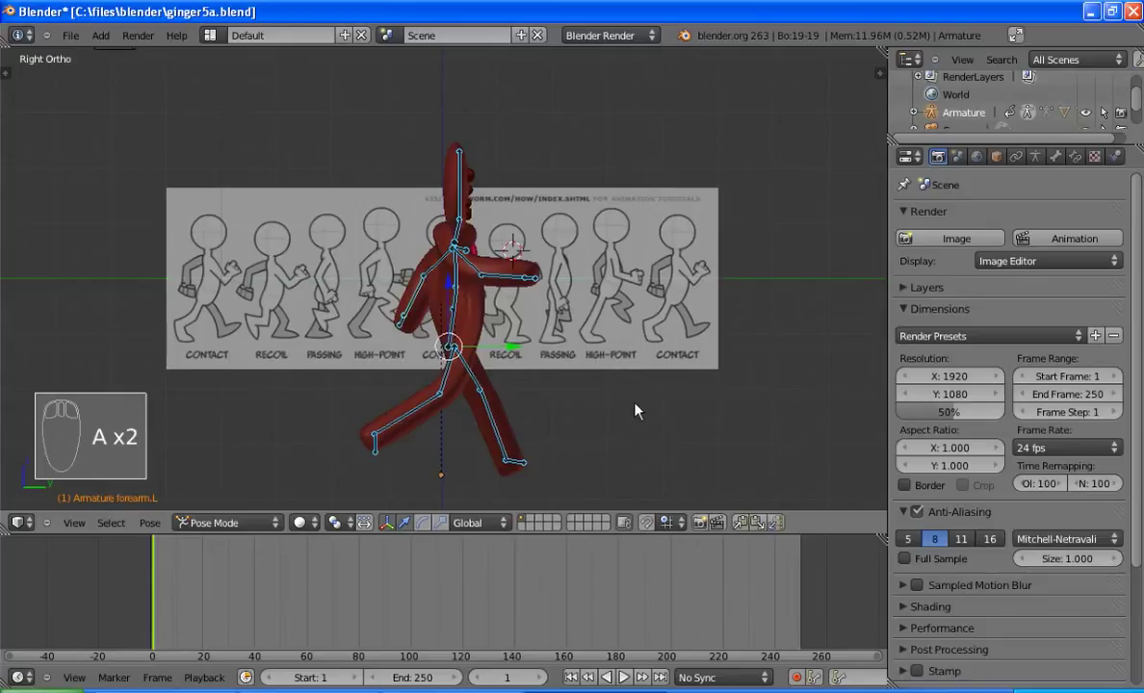
key("i")
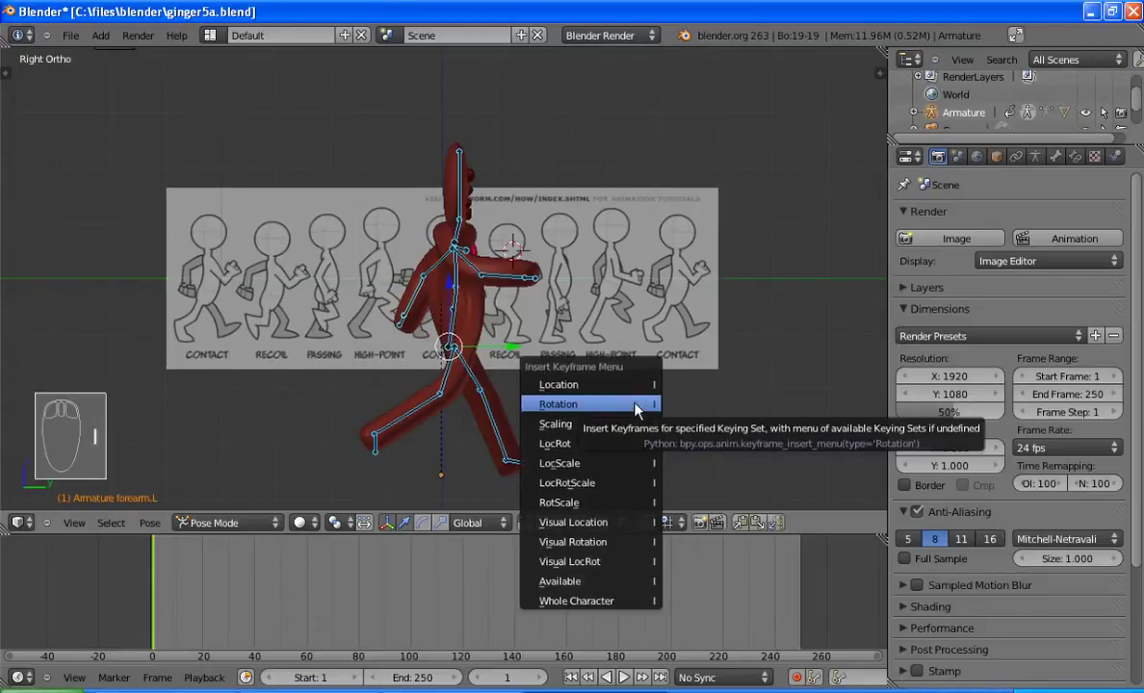
left_click(635, 411)
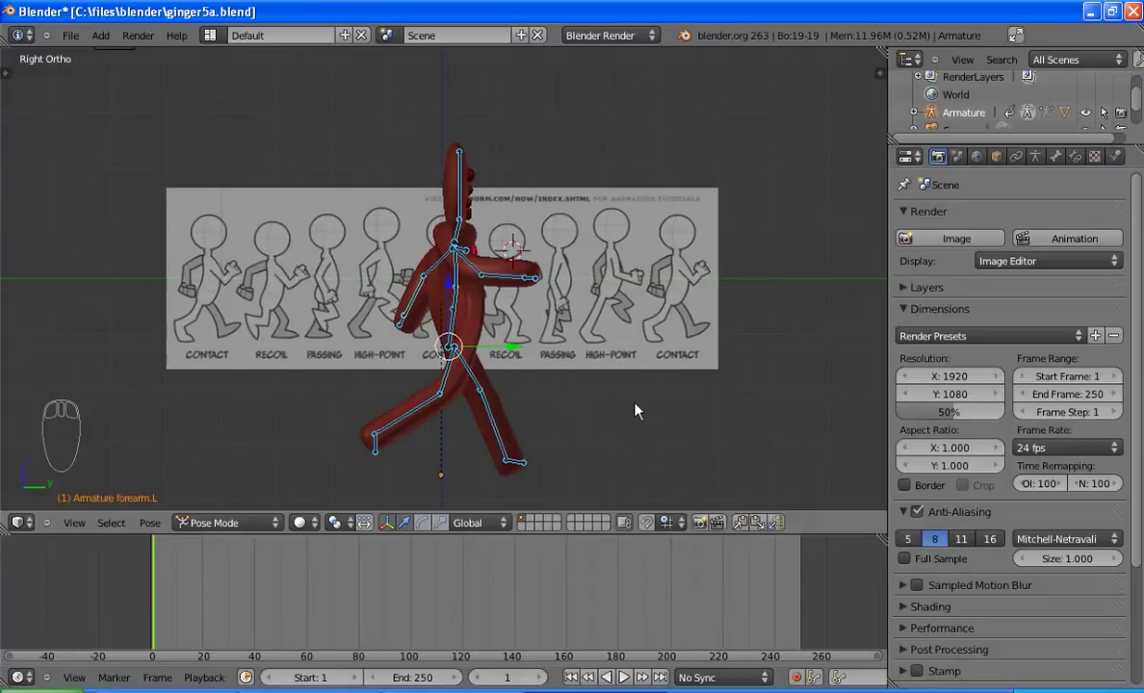
key("Right")
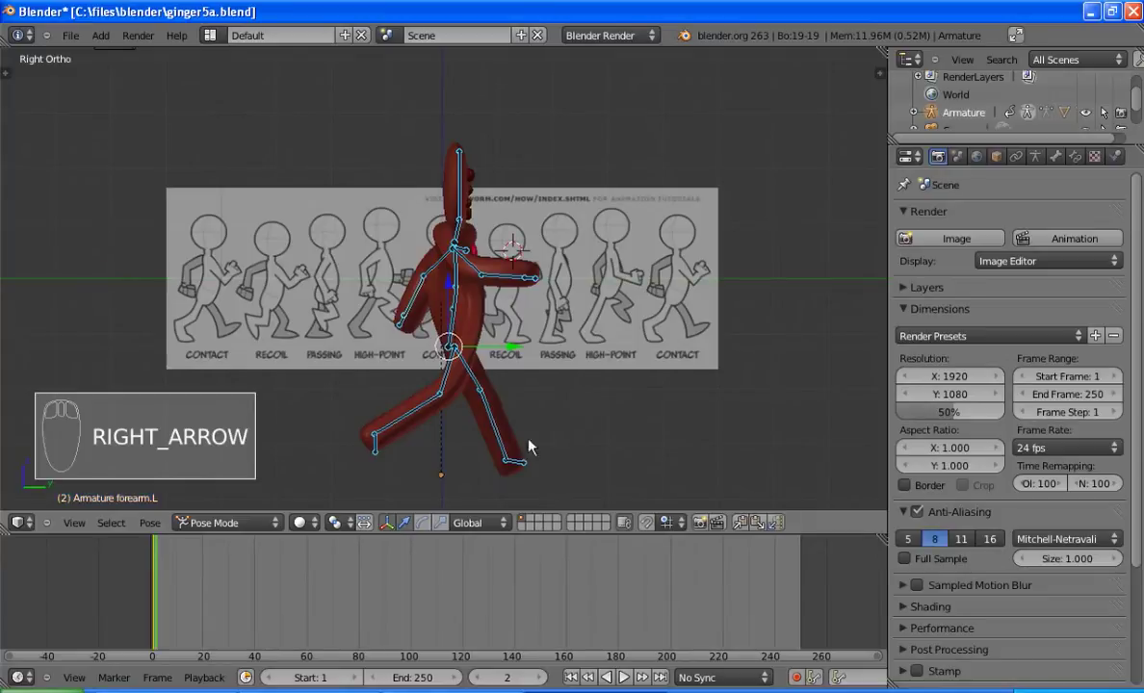
Step: Scrub the timeline and step with the arrow keys until the current frame is 5
left_click(175, 590)
left_click_drag(175, 589, 179, 591)
left_click(166, 593)
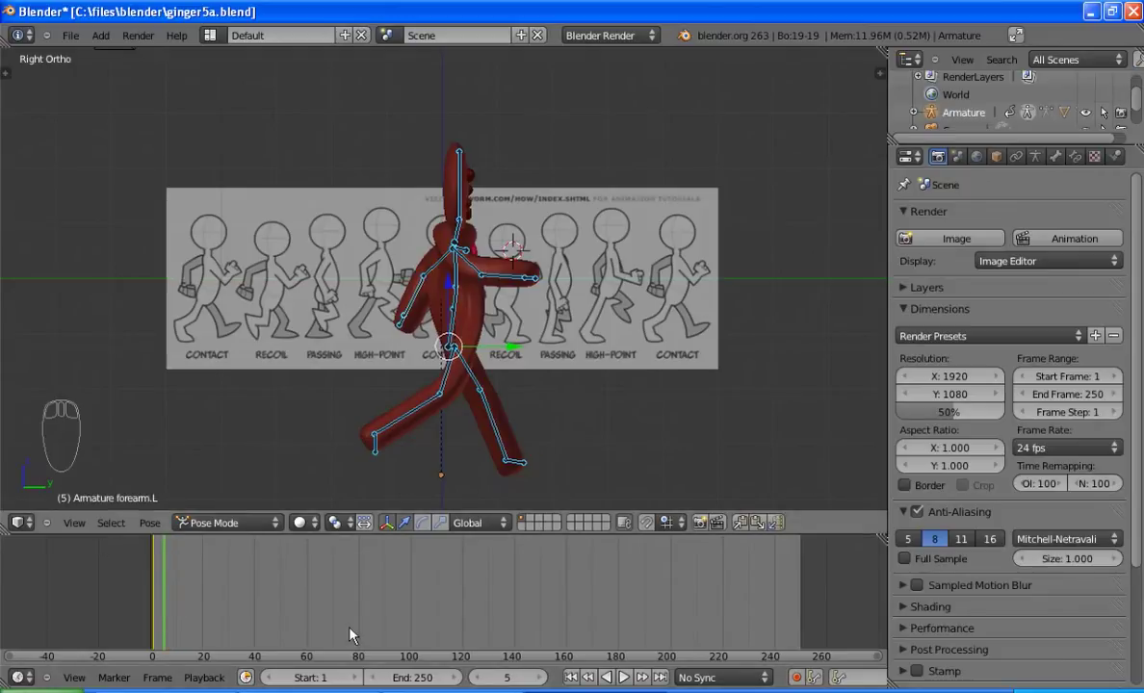
key("Left")
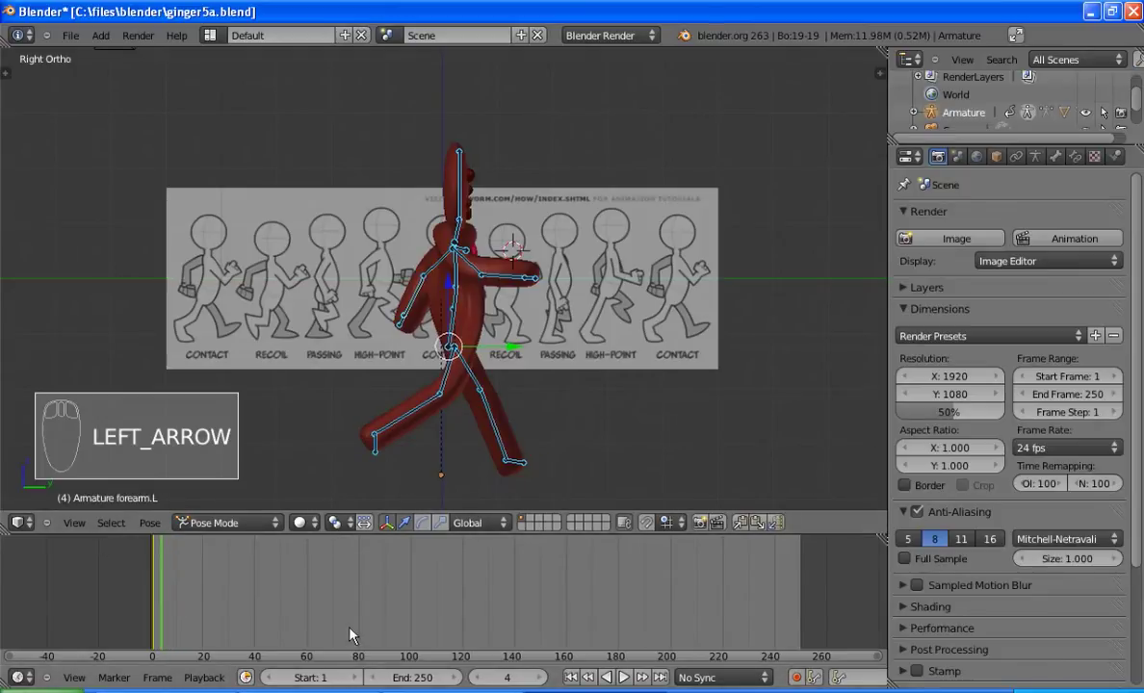
key("Left")
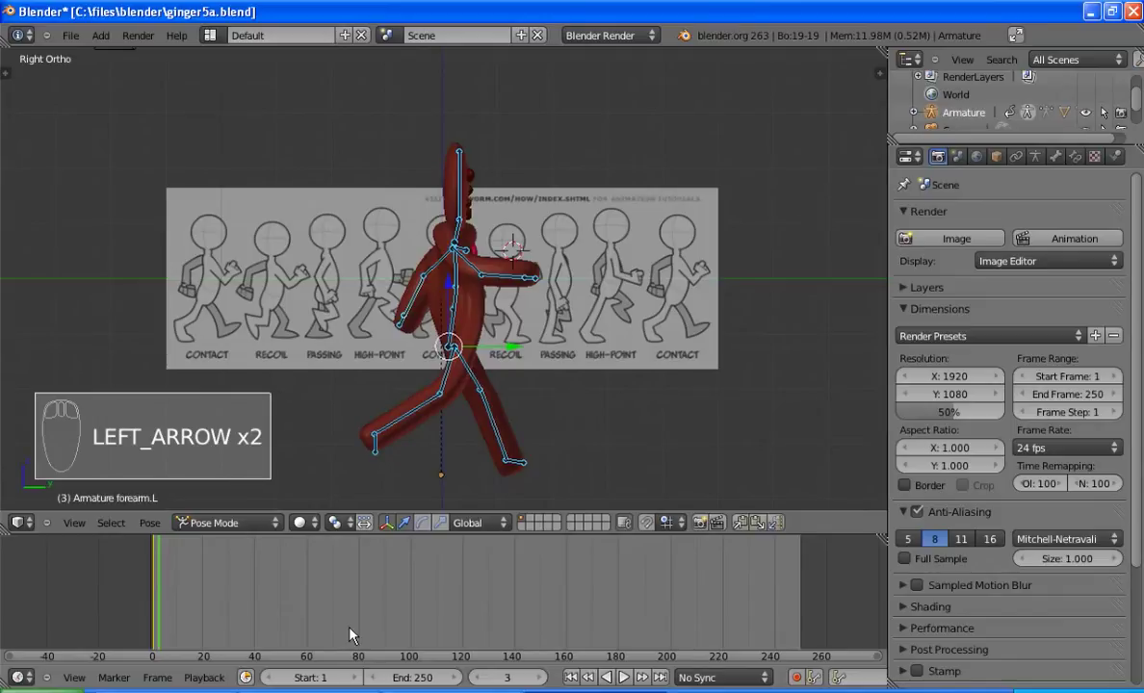
key("Left")
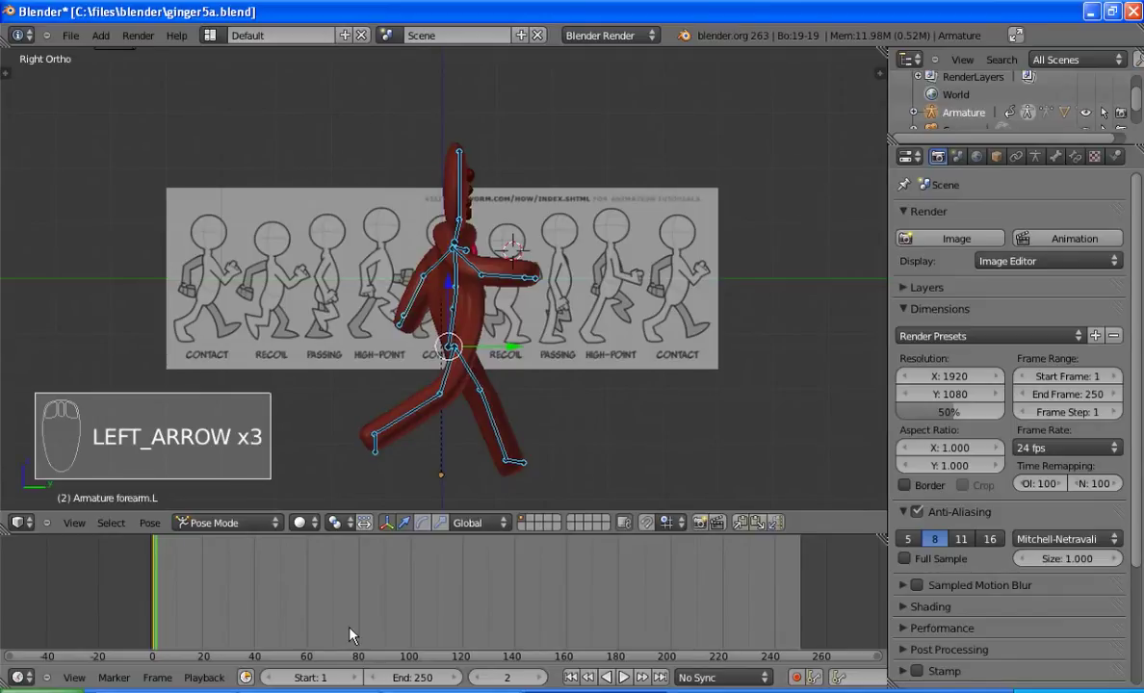
key("Right")
key("Right")
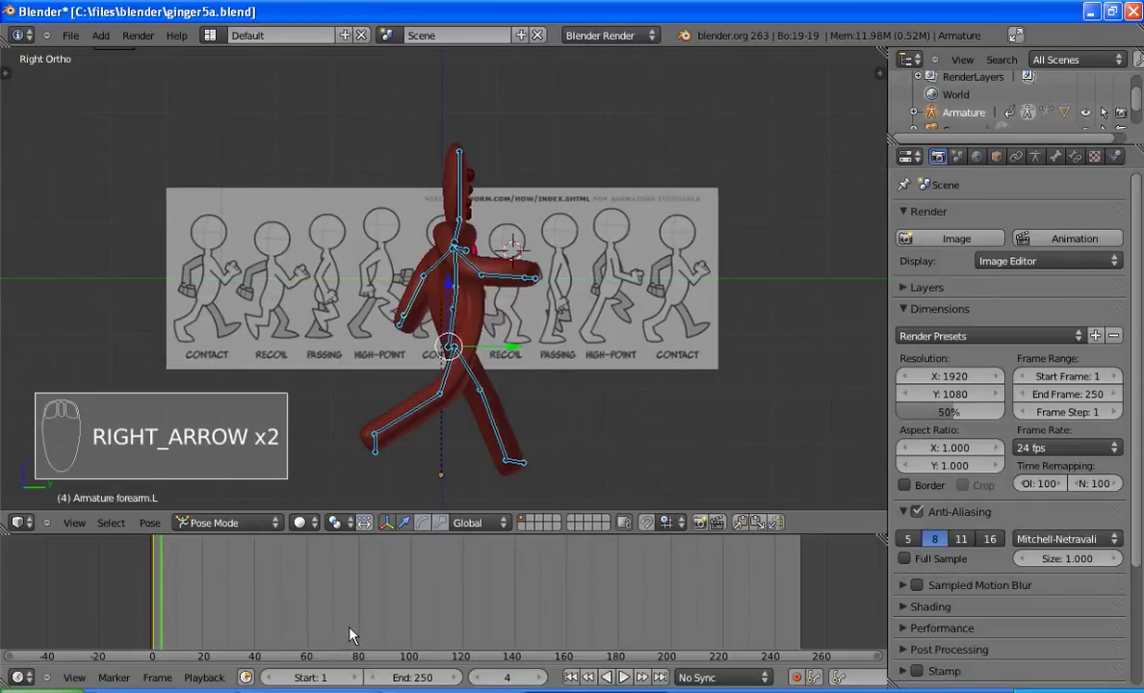
key("Right")
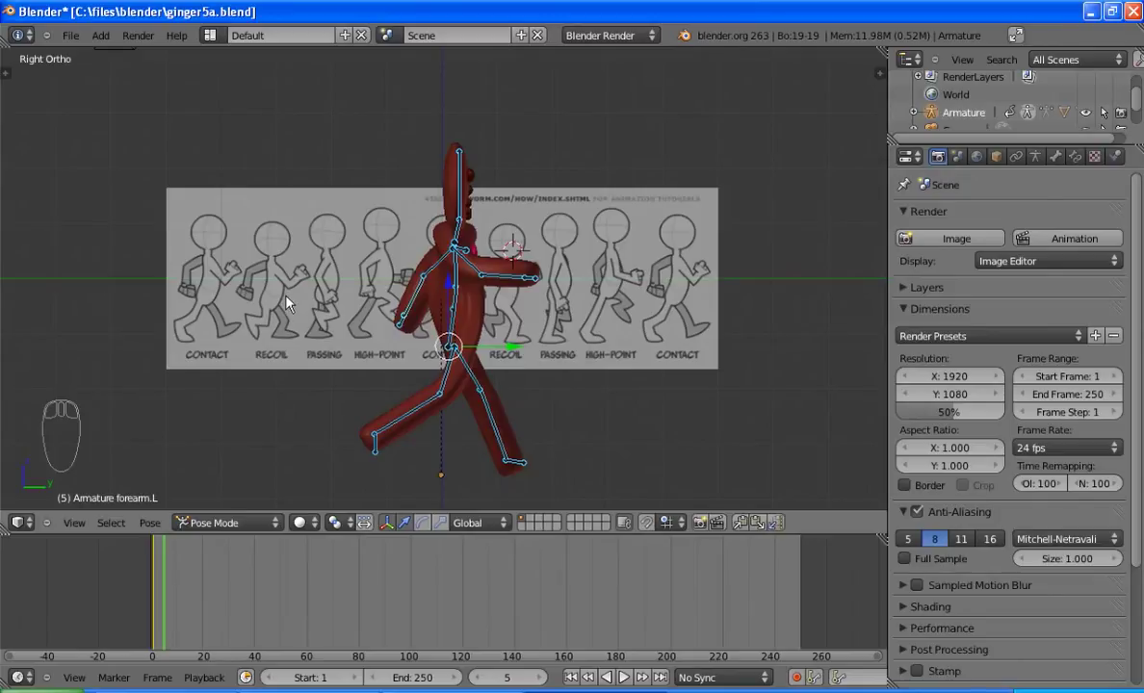
Step: Bend the right shin and re-angle both thighs, swinging the left thigh 26.51
right_click(420, 409)
key("r")
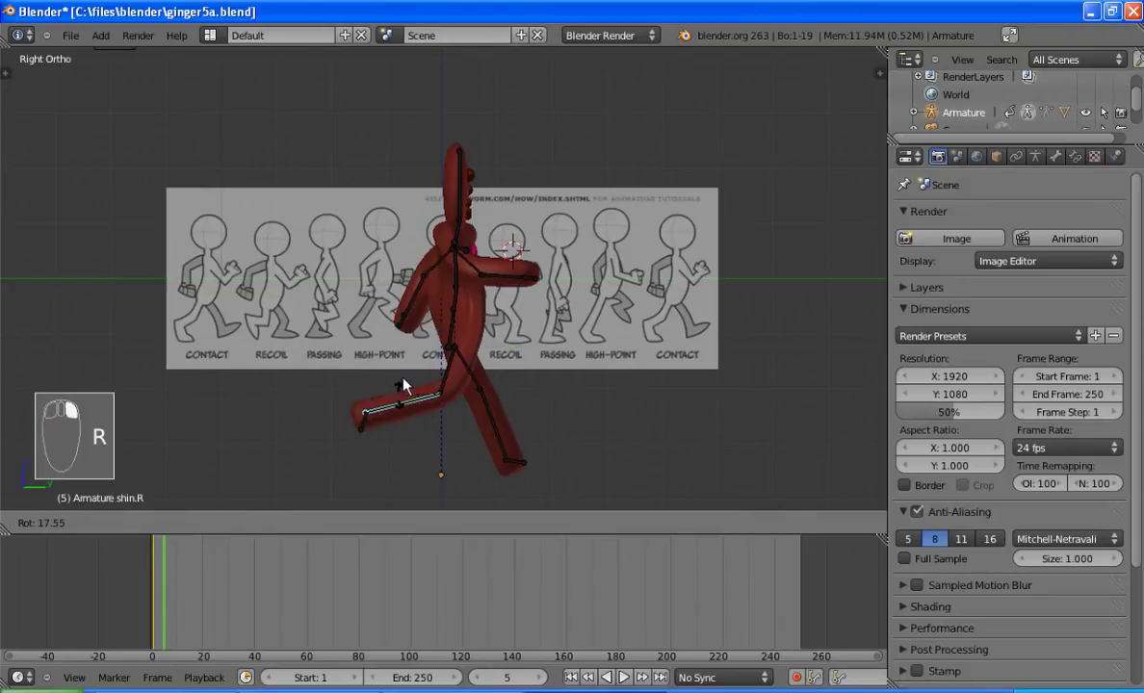
left_click(429, 395)
right_click(458, 385)
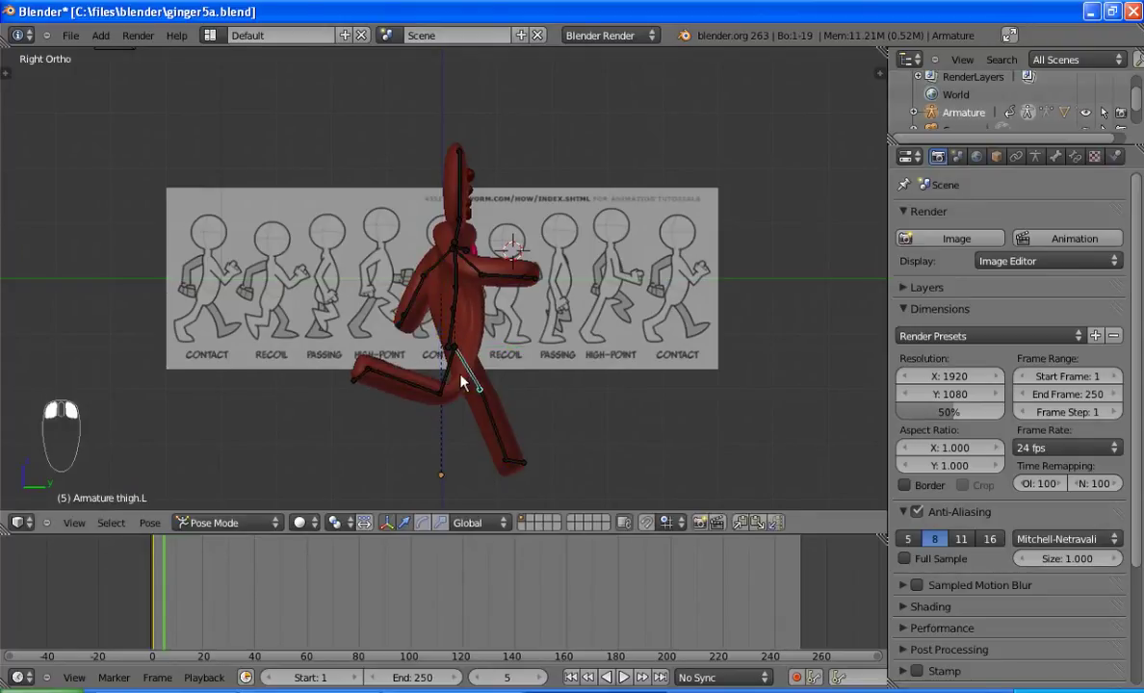
right_click(458, 386)
key("r")
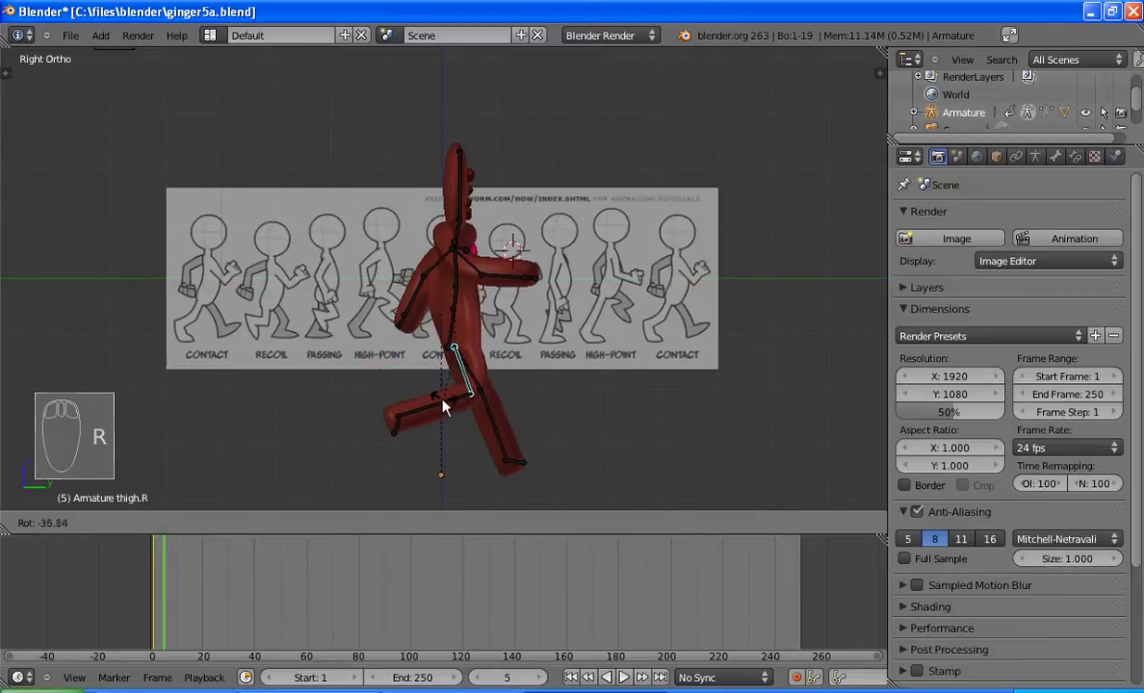
left_click(485, 396)
right_click(481, 392)
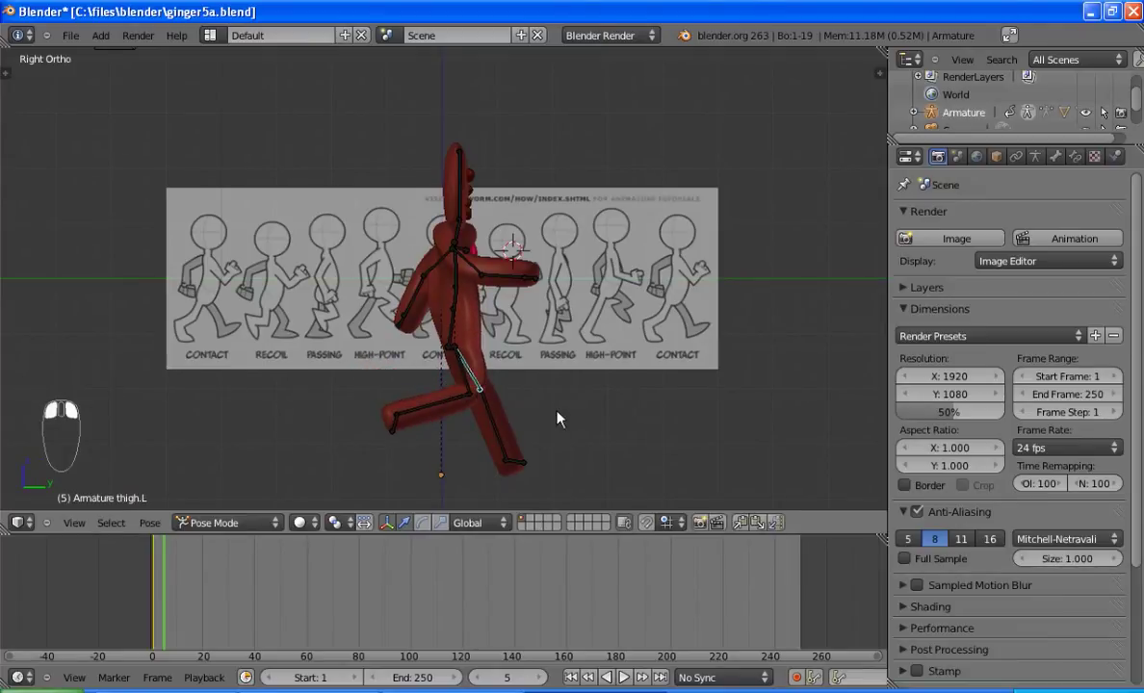
key("r")
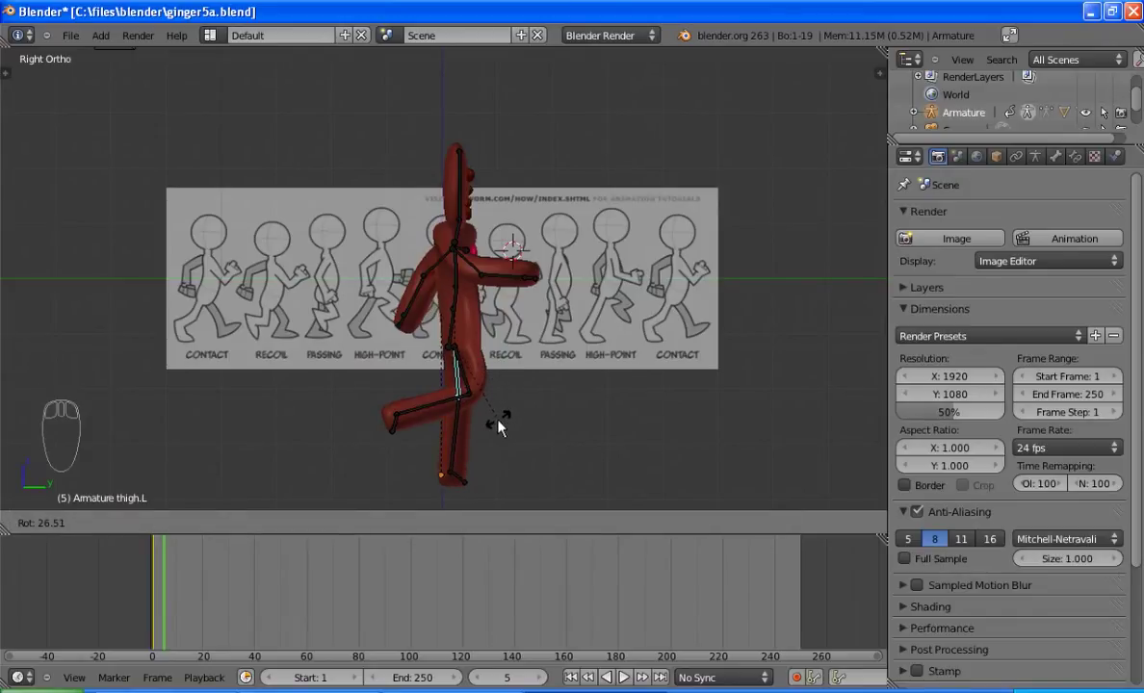
left_click(497, 425)
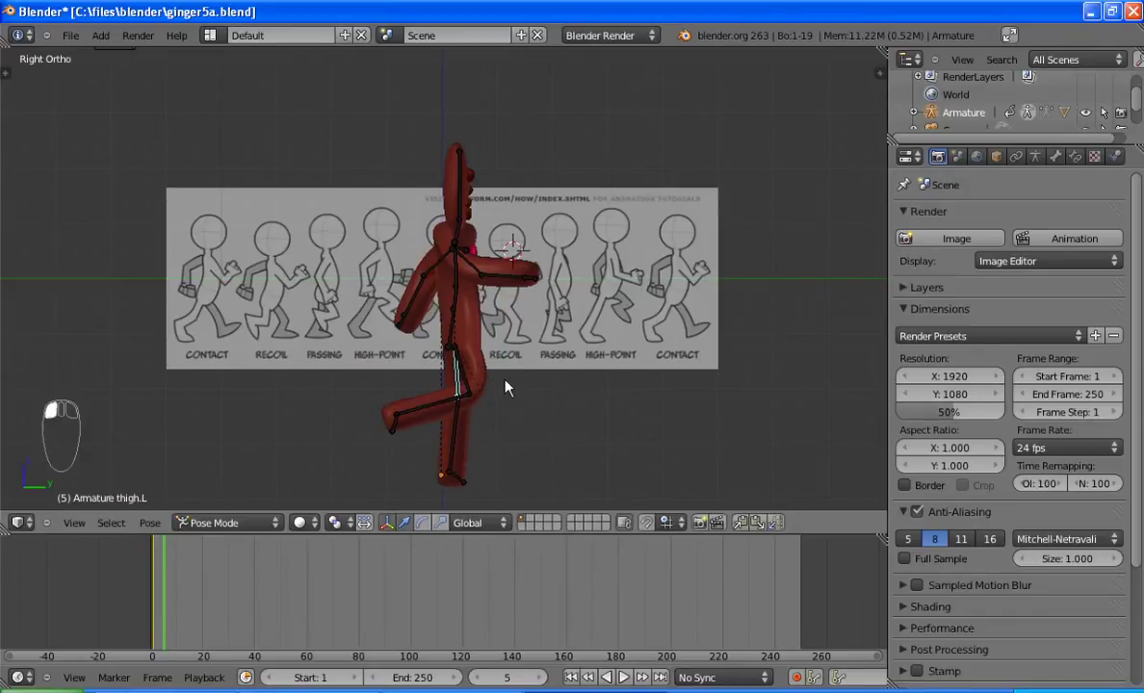
Step: Re-angle the right and left upper arms to lower them for the passing pose
right_click(469, 258)
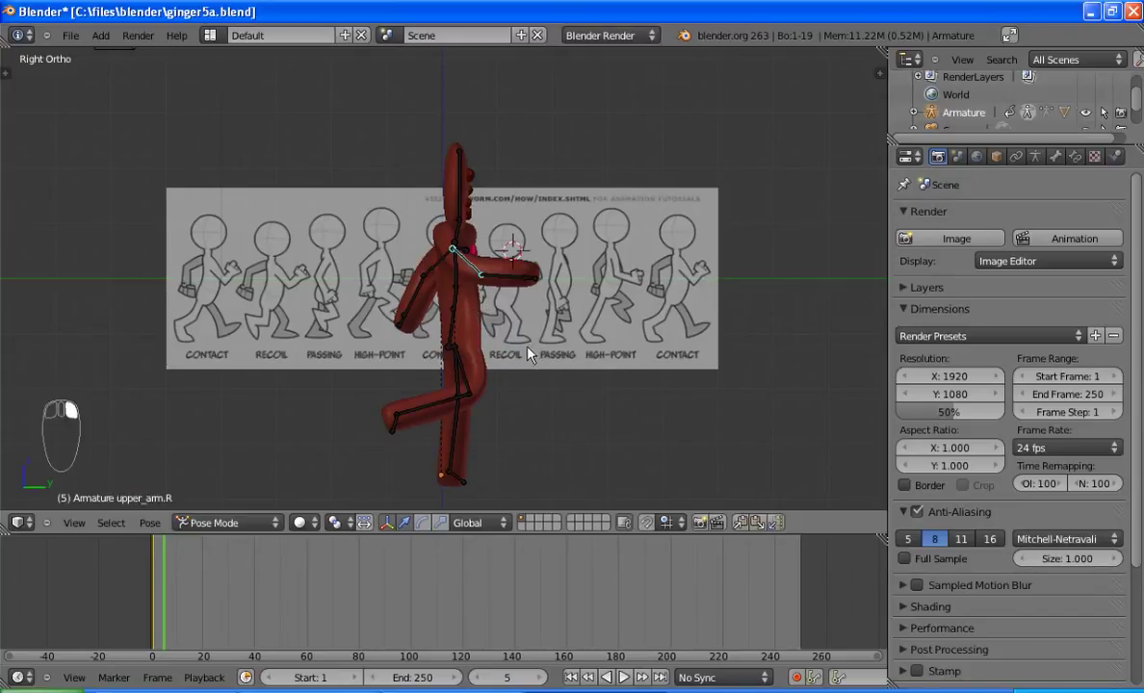
key("r")
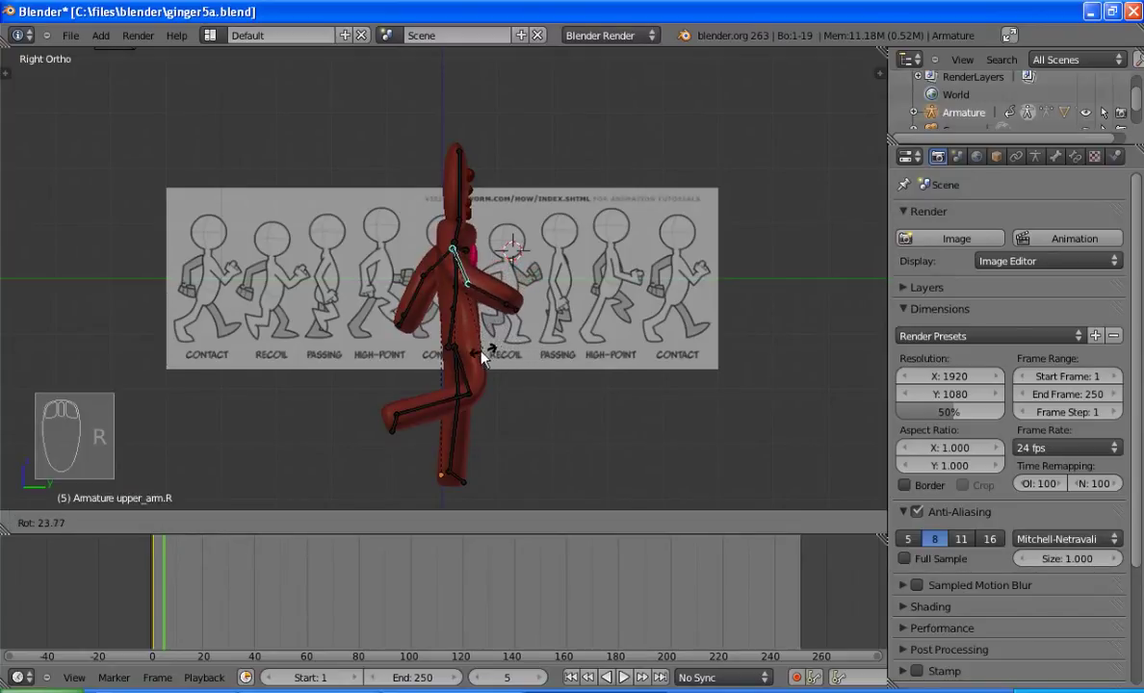
key("r")
left_click(432, 276)
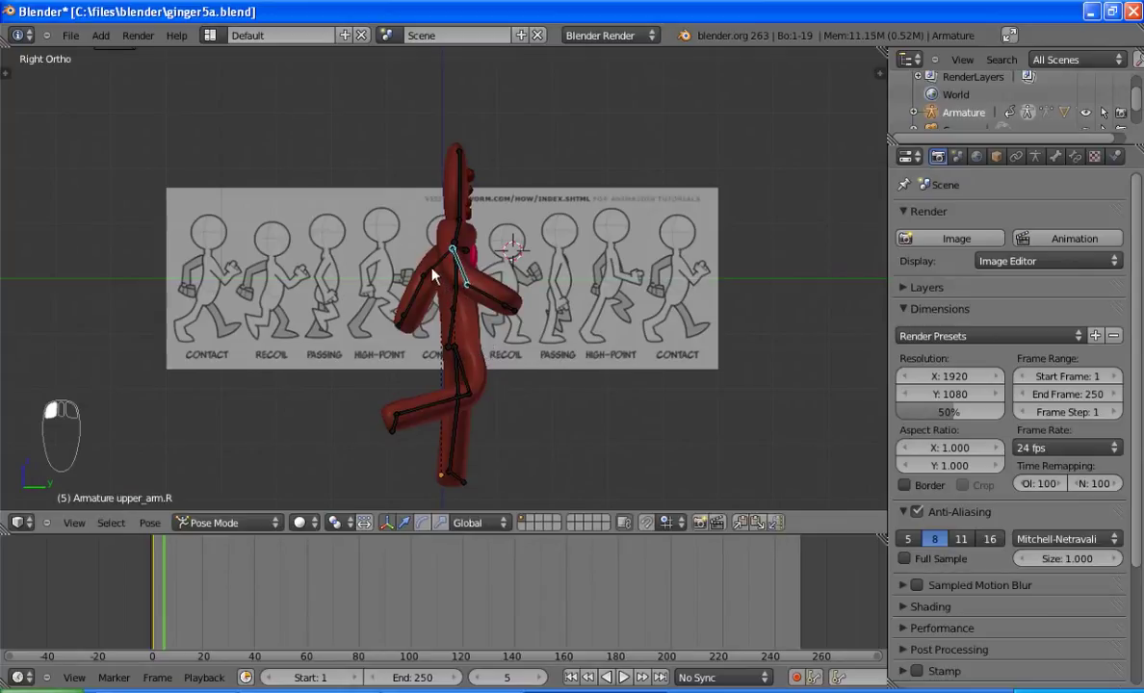
right_click(432, 274)
key("r")
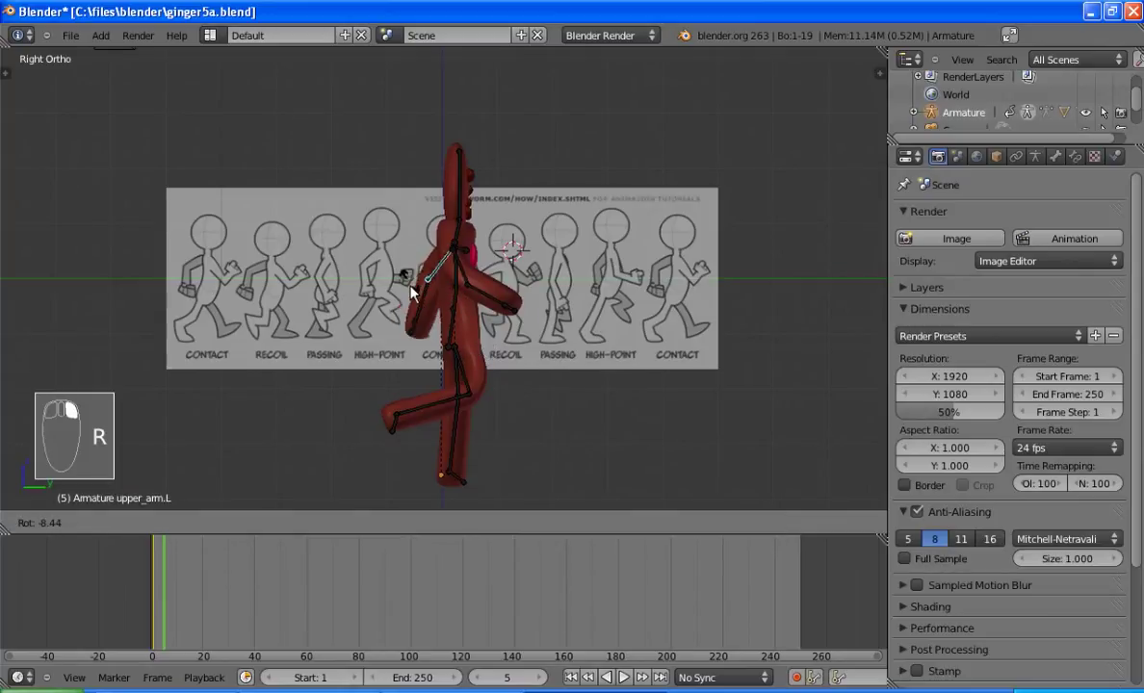
left_click(412, 293)
Step: Key rotation on all bones at frame 5 and step through frames to review the motion
key("a")
key("a")
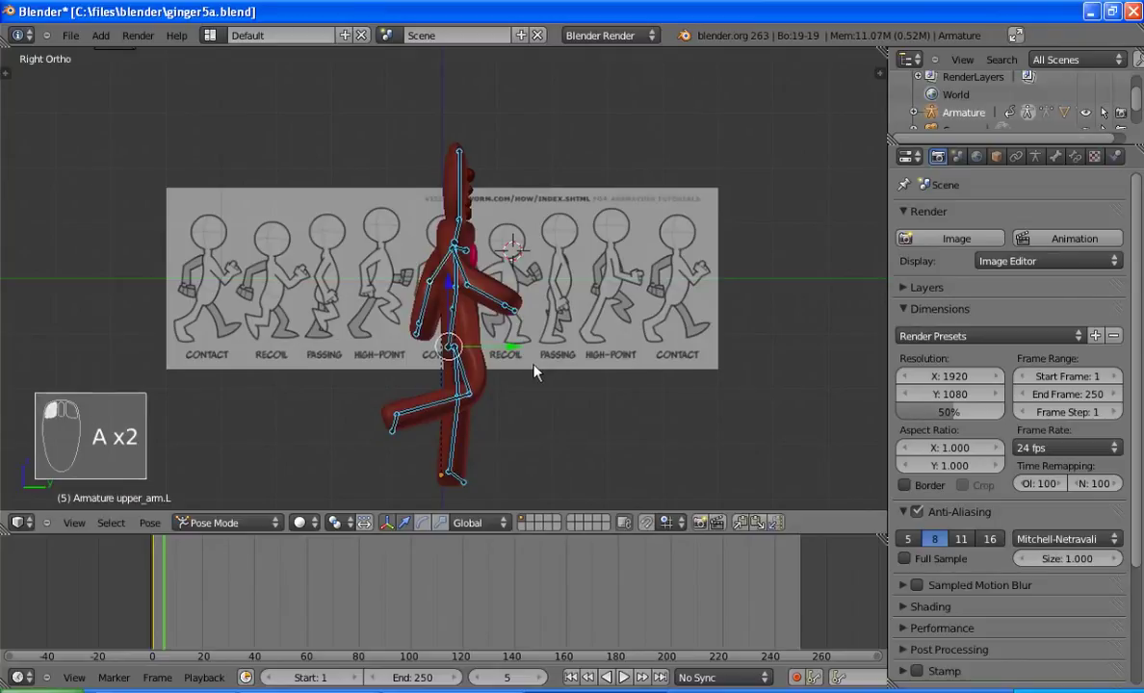
key("i")
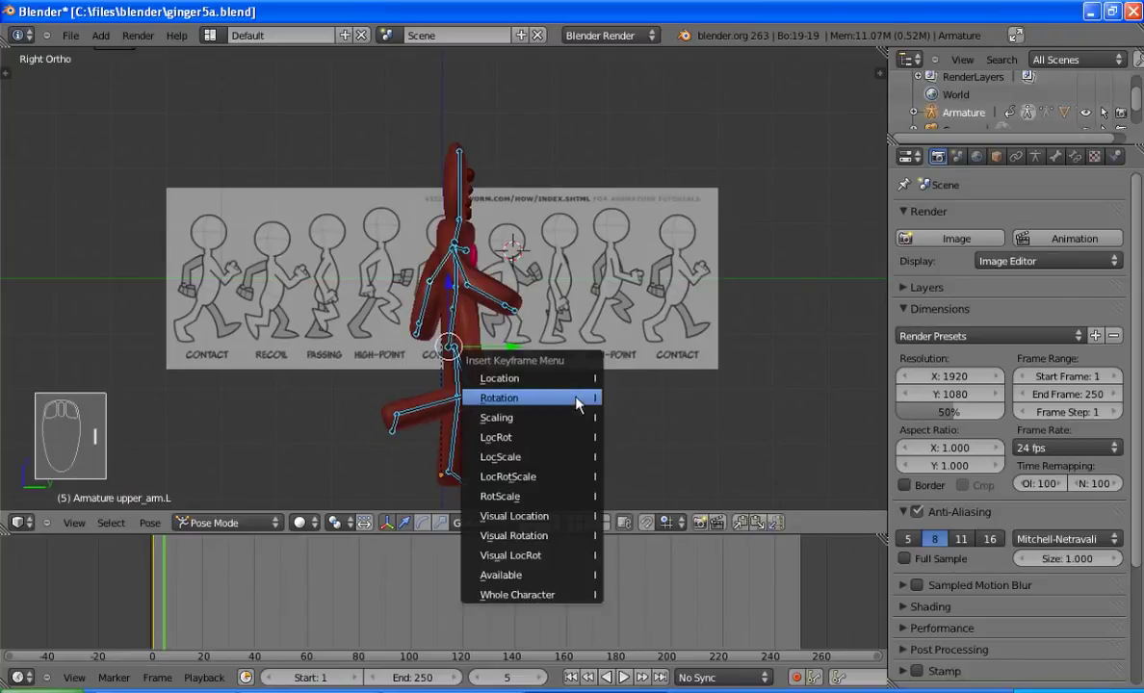
left_click(578, 400)
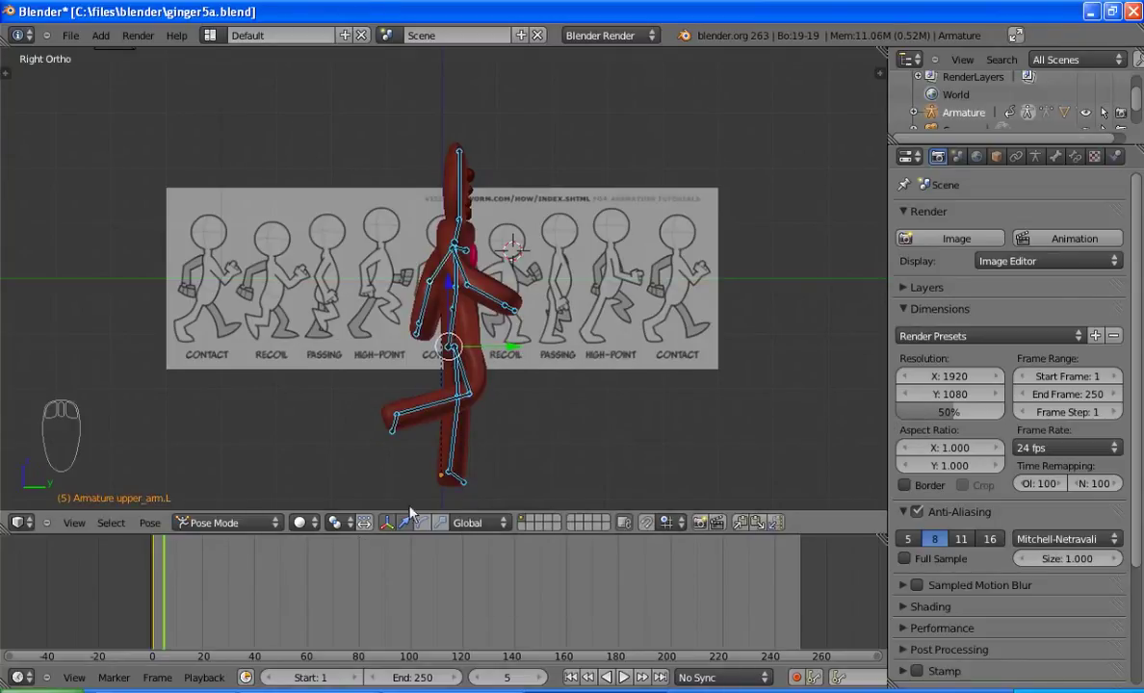
key("Left")
key("Left")
key("Left")
key("Left")
key("Left")
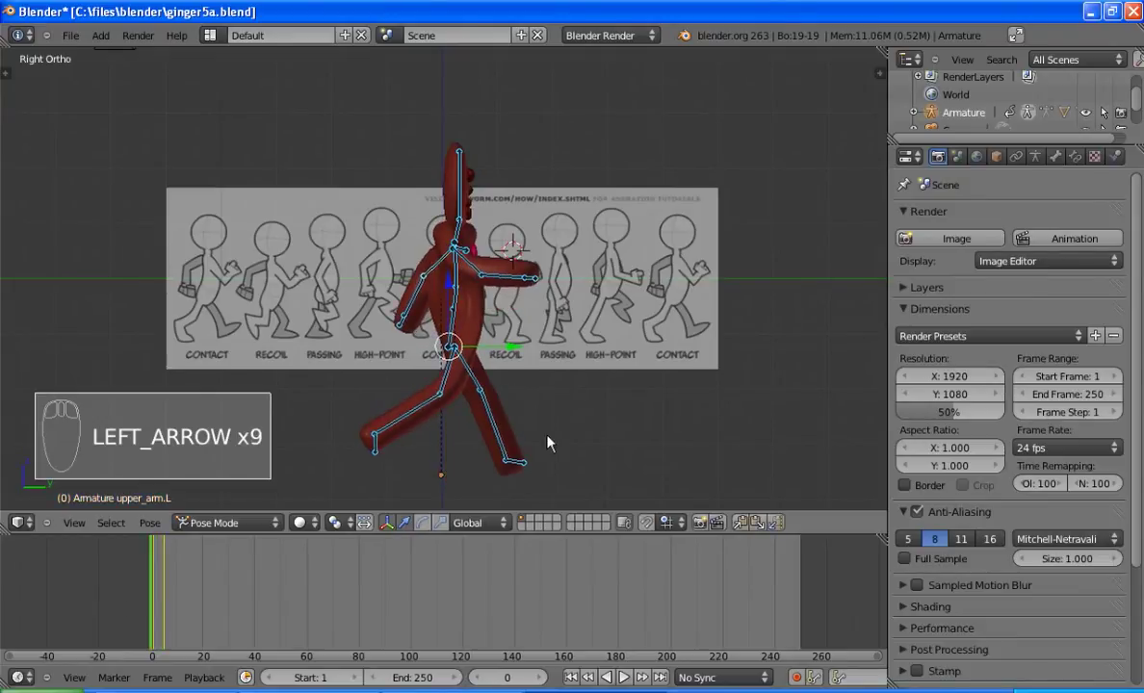
key("Left")
key("Right")
key("Right")
key("Right")
key("Right")
key("Right")
key("Right")
key("Right")
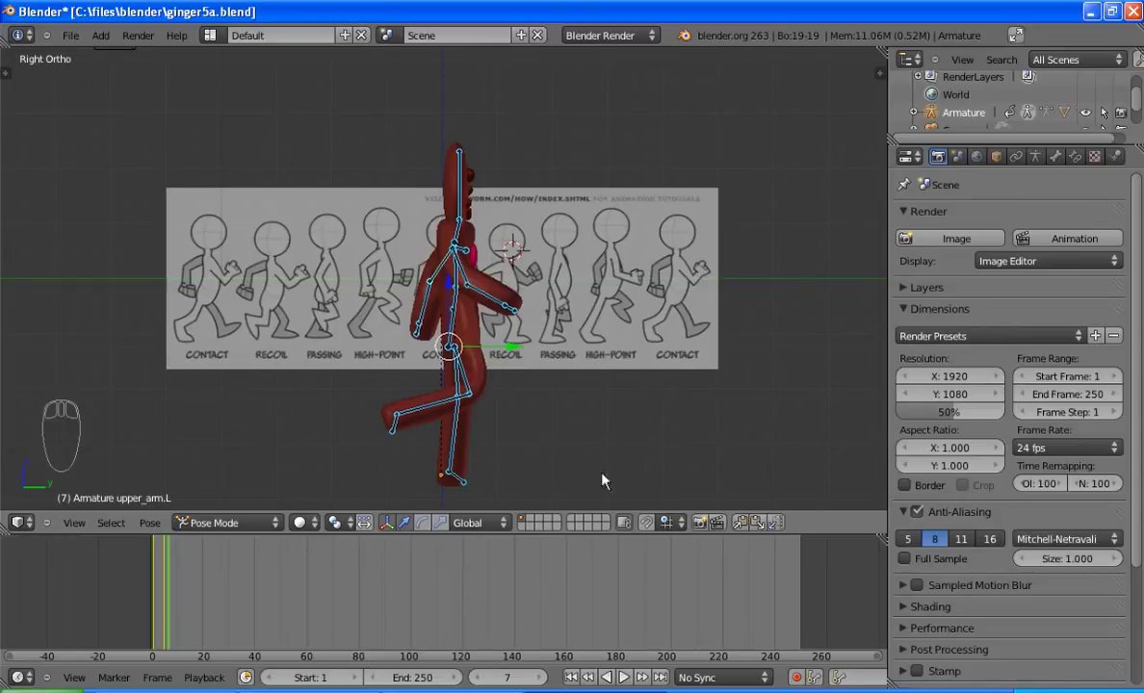
right_click(1050, 689)
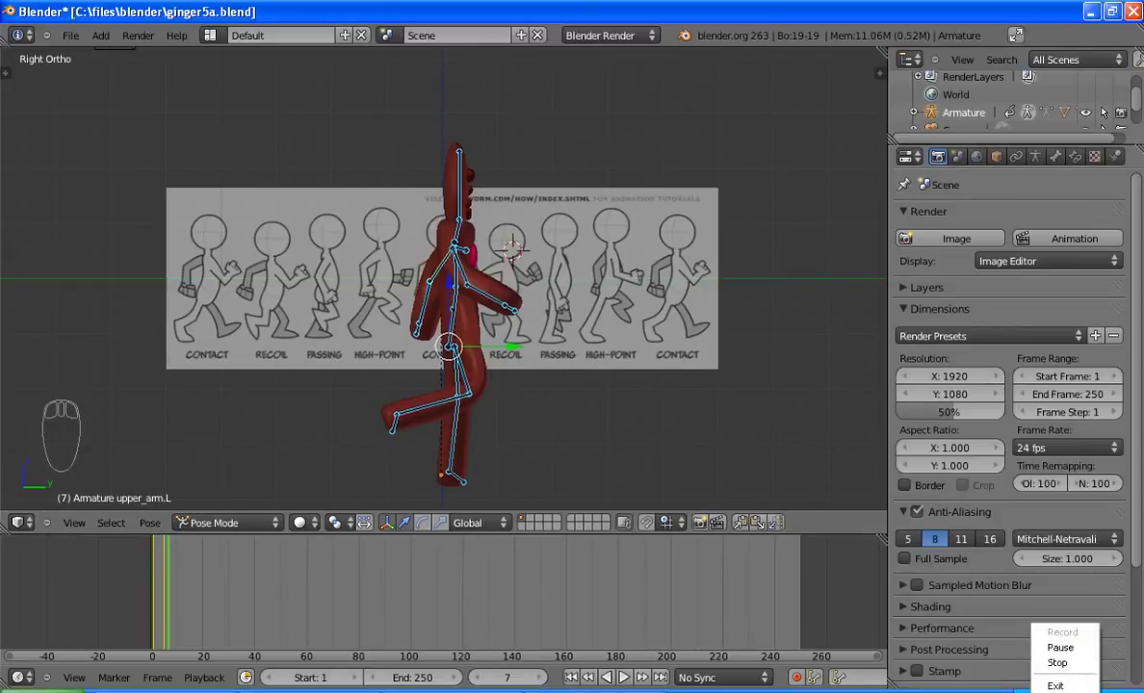